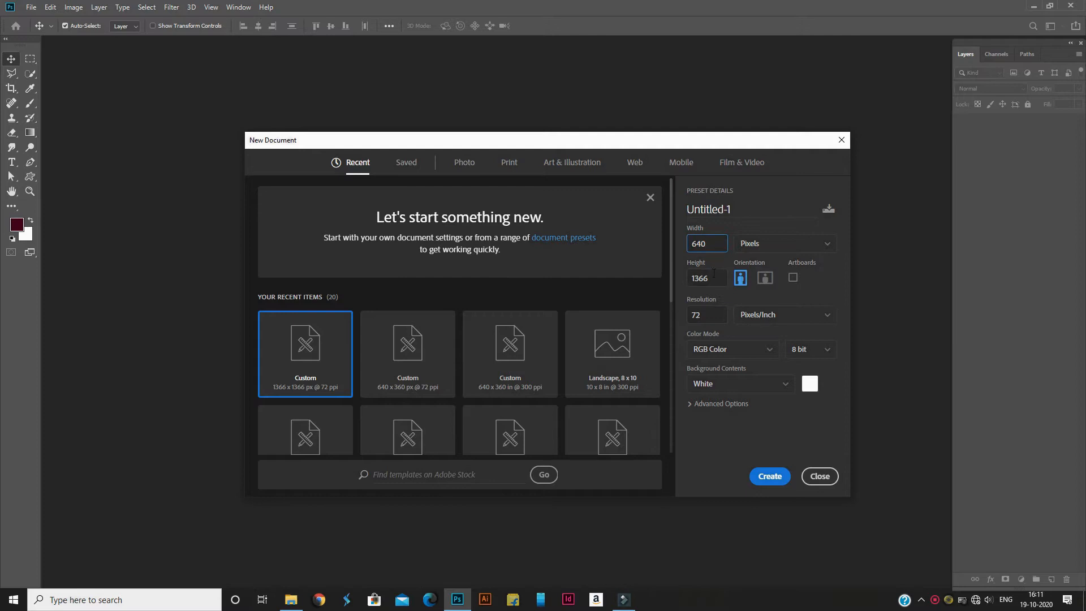
Set the new document's height to 360 pixels with landscape orientation and create it
double_click(713, 276)
key(BackSpace)
text(3)
click(764, 277)
click(770, 477)
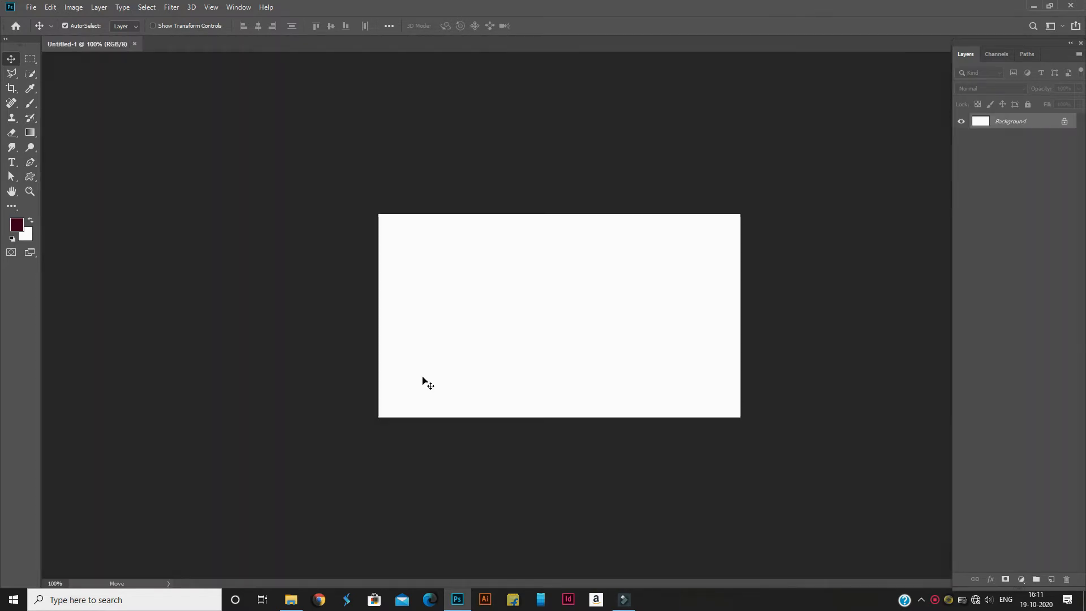
Draw a large heart with the Custom Shape tool, nearly filling the canvas height
click(29, 191)
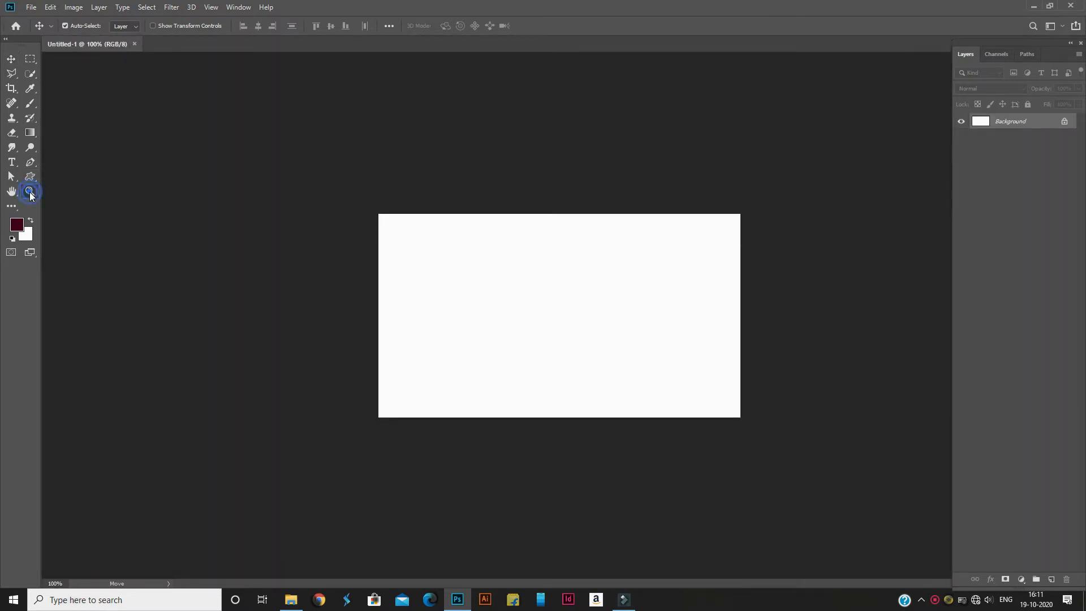
drag(379, 330, 401, 338)
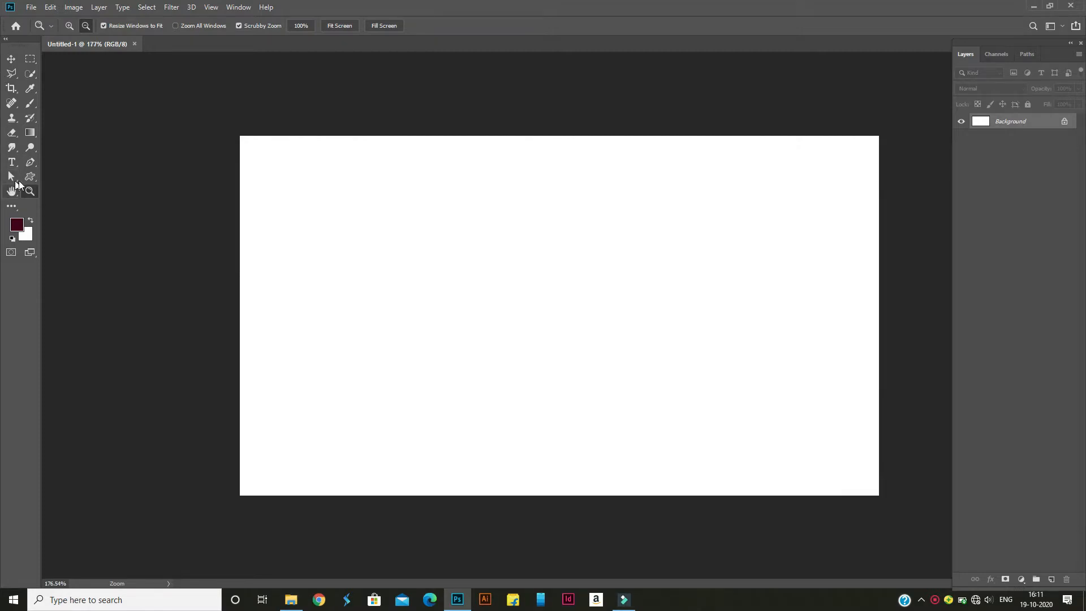
click(10, 59)
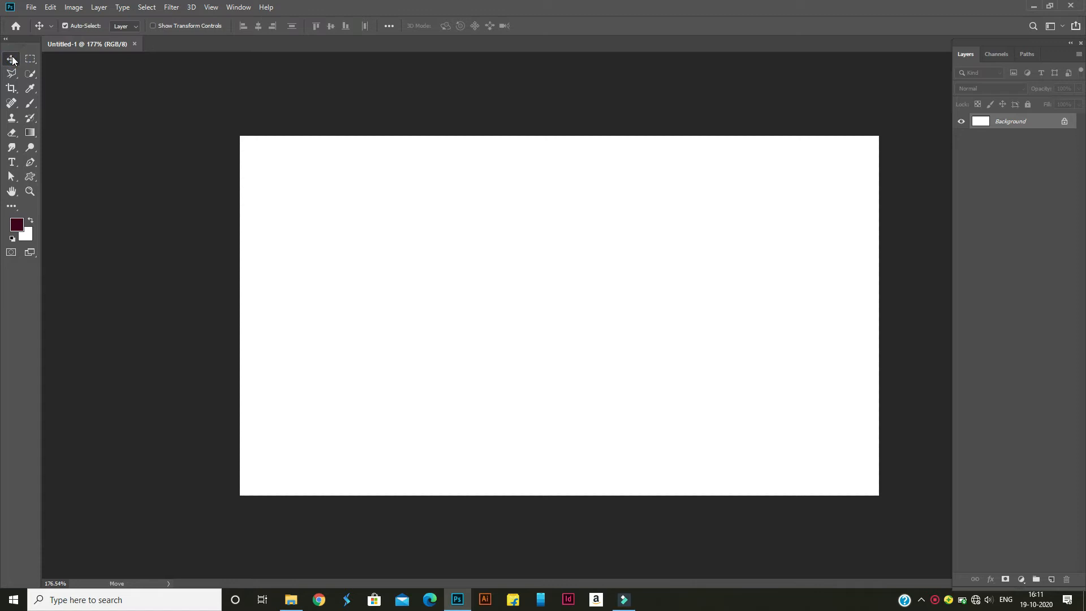
click(30, 178)
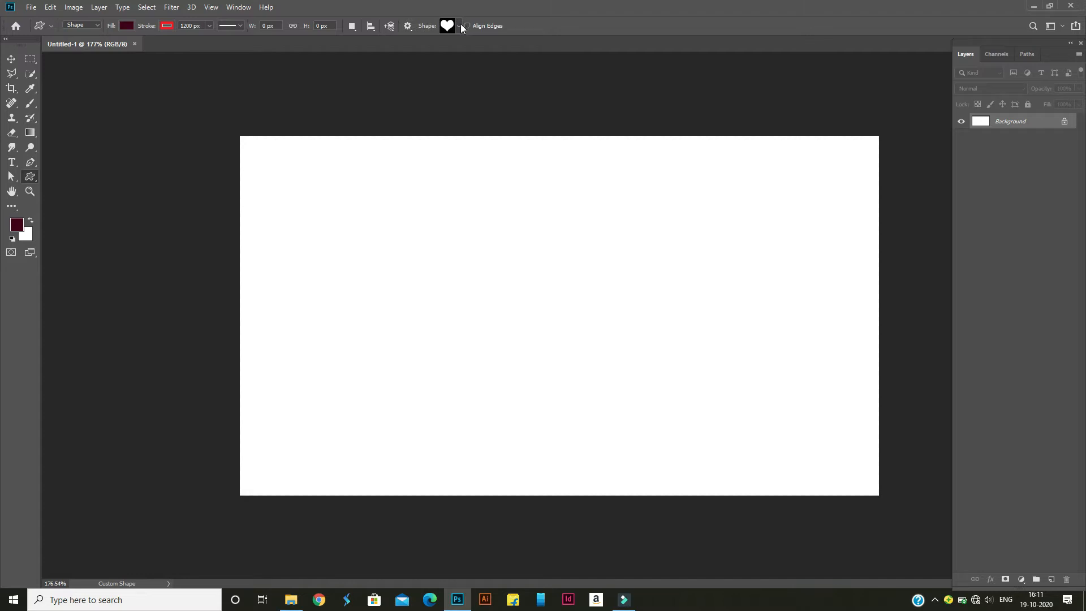
click(458, 25)
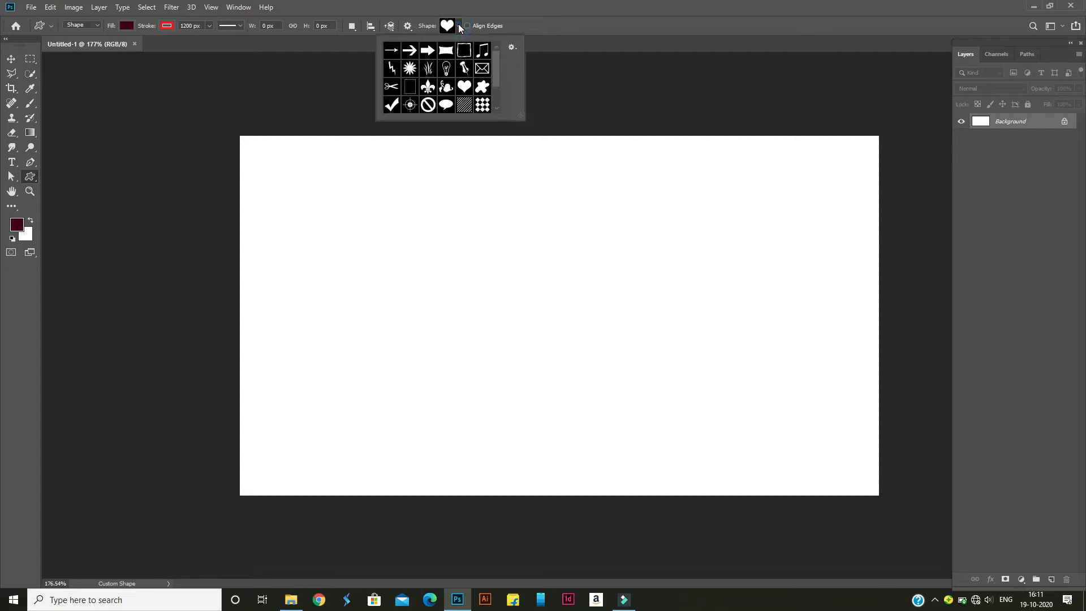
click(463, 87)
drag(454, 174, 872, 518)
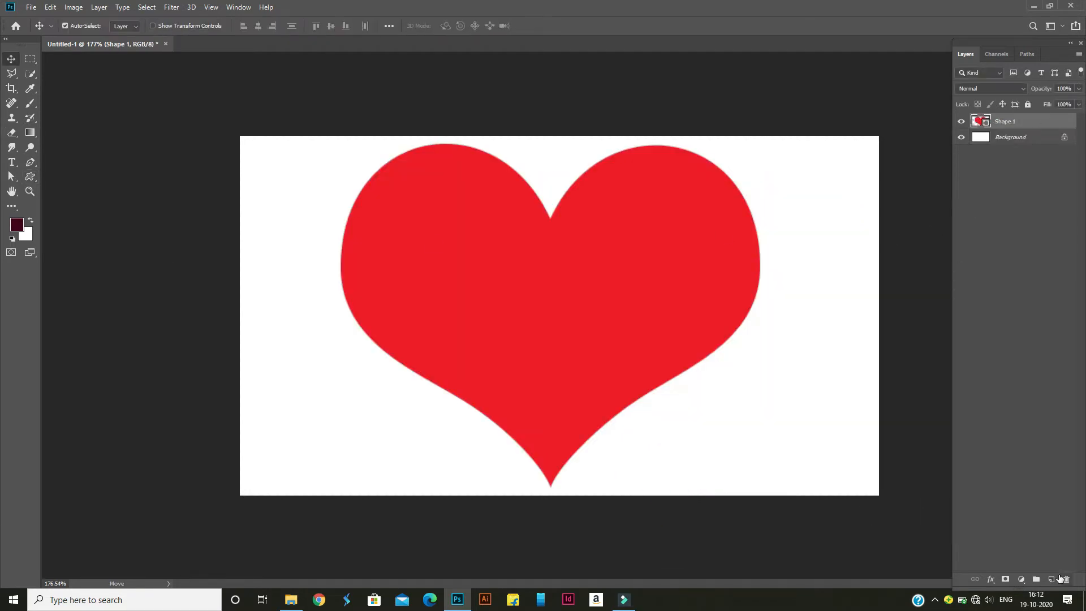
Add a new layer and fill a rectangular selection at the heart's centre with the white background colour
click(1051, 580)
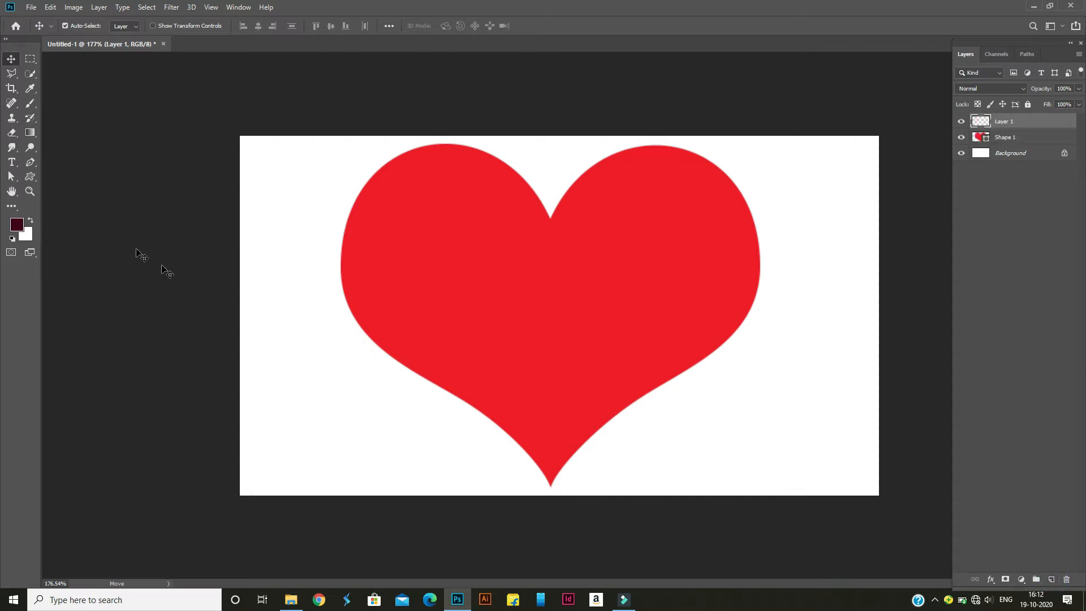
click(31, 59)
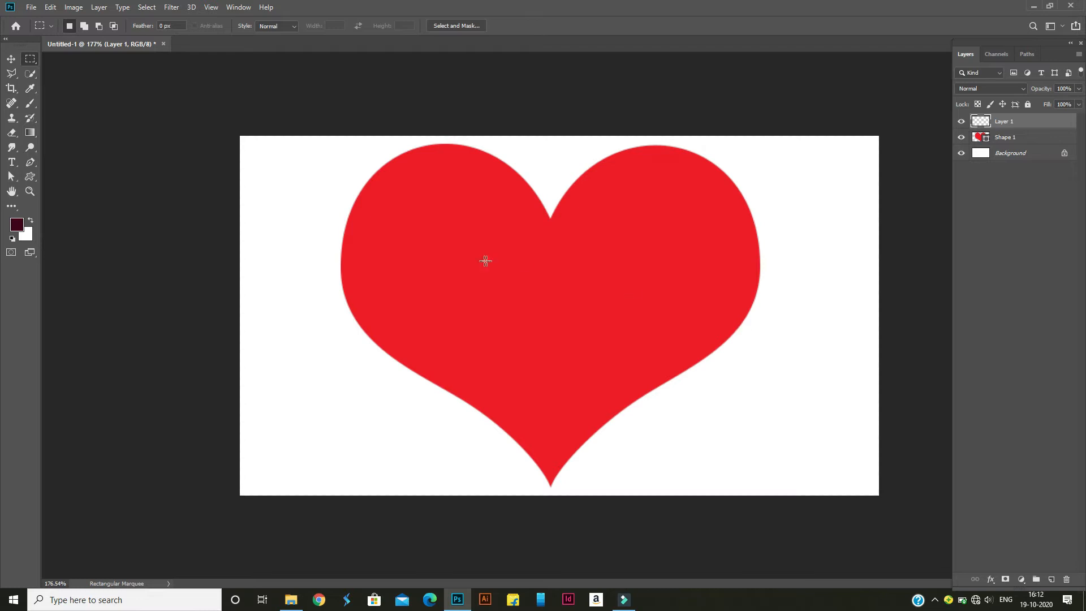
drag(478, 256, 615, 356)
key(ctrl+BackSpace)
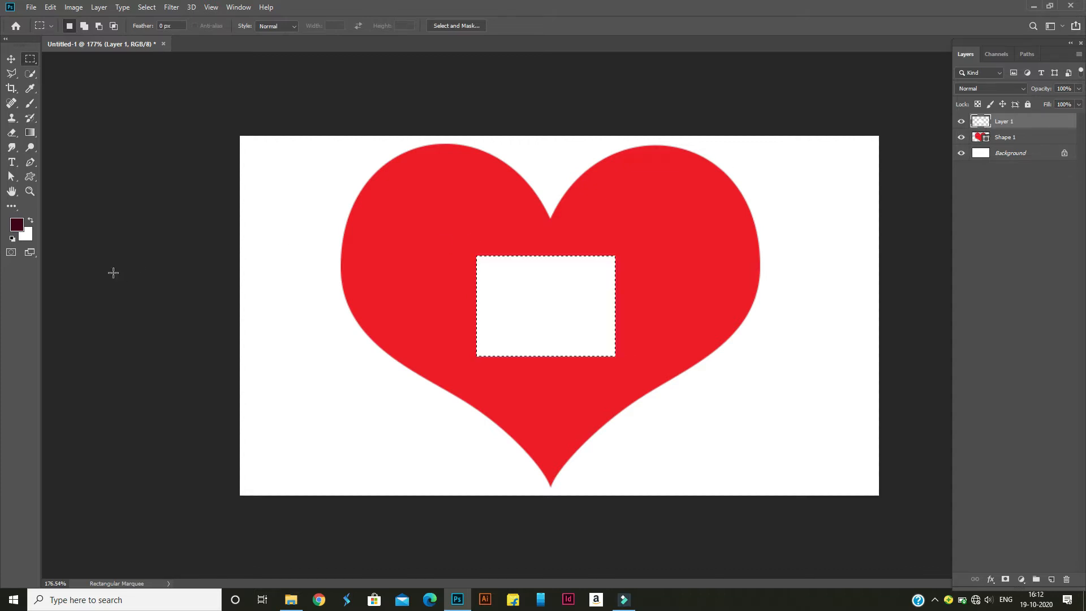
click(300, 212)
Duplicate the white rectangle's layer and scale the copy from its centre to about 94%
key(ctrl+j)
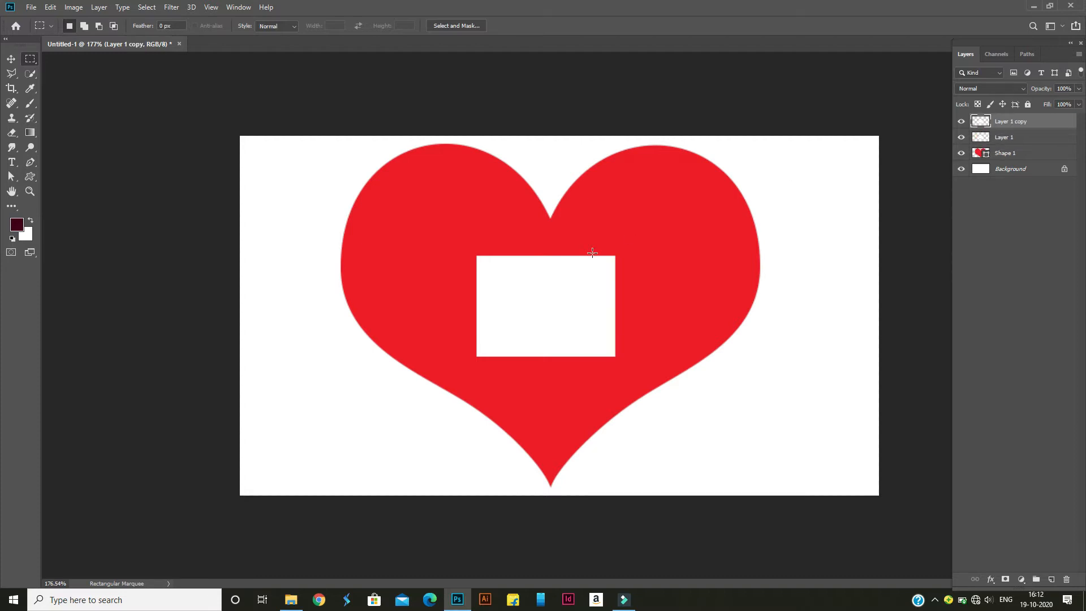
key(ctrl+t)
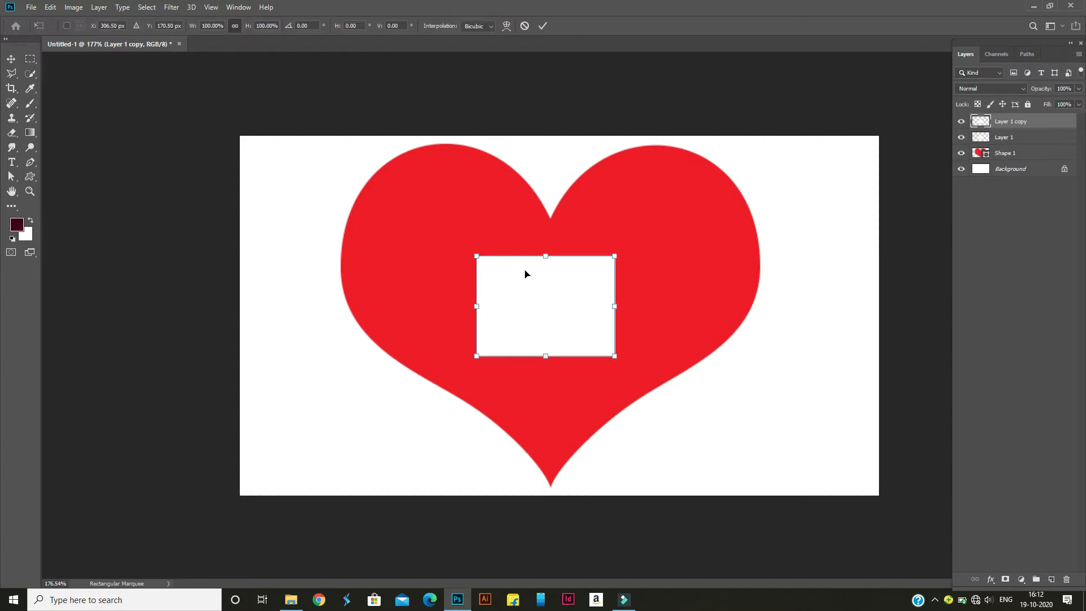
drag(614, 255, 611, 261)
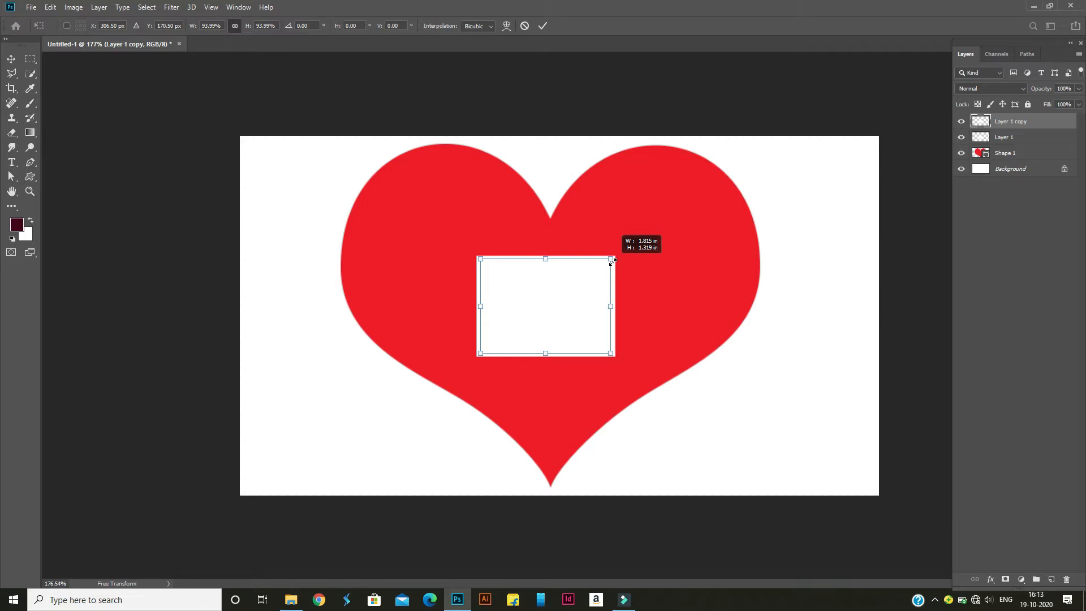
drag(612, 260, 612, 260)
click(542, 26)
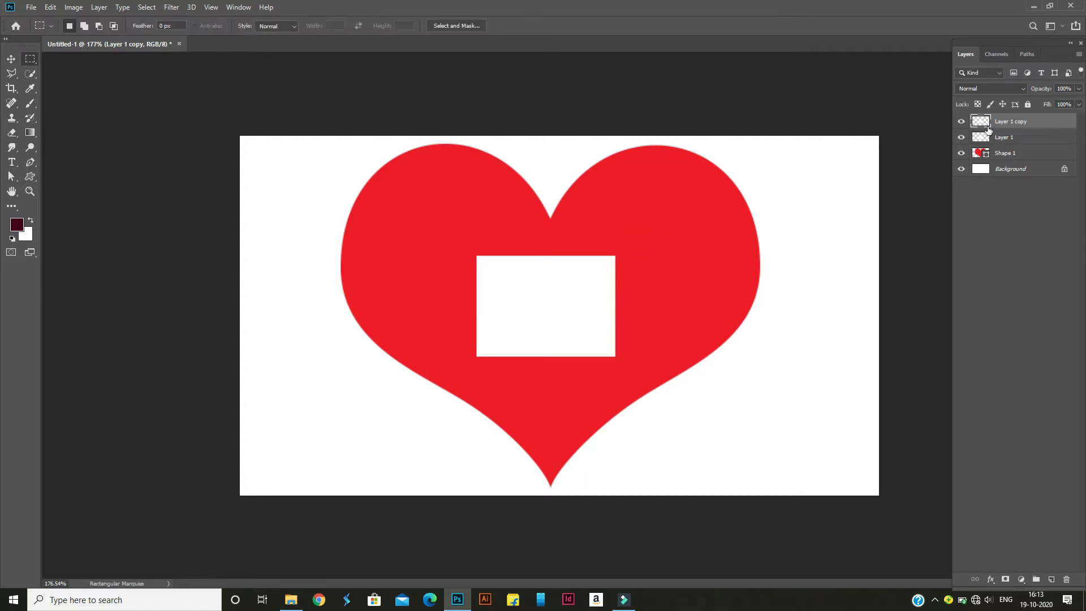
Choose a bright pink background colour and fill the smaller rectangle copy with it
click(26, 235)
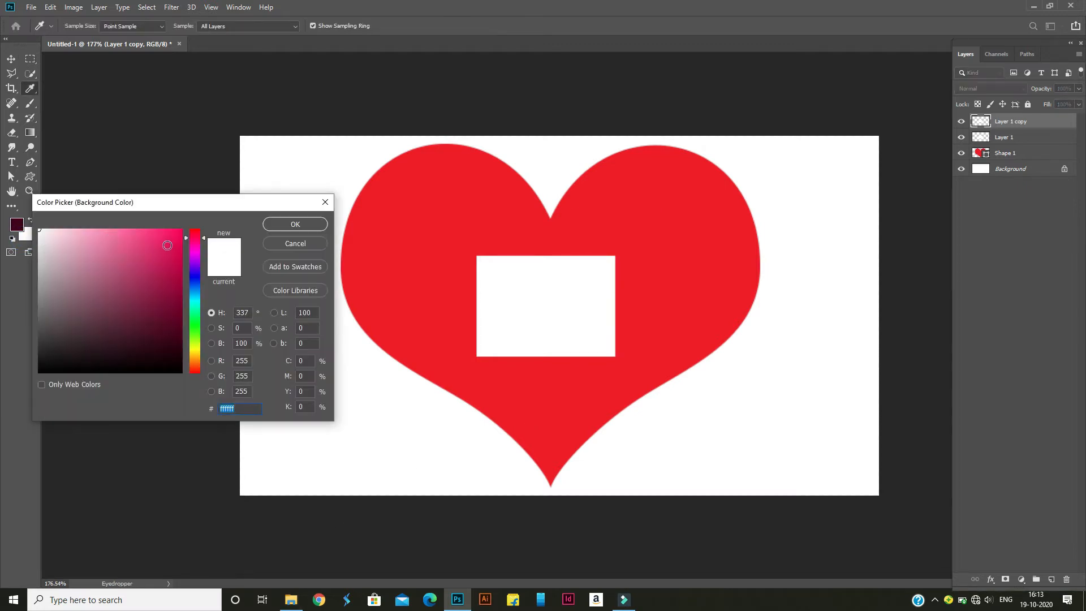
click(173, 238)
click(300, 225)
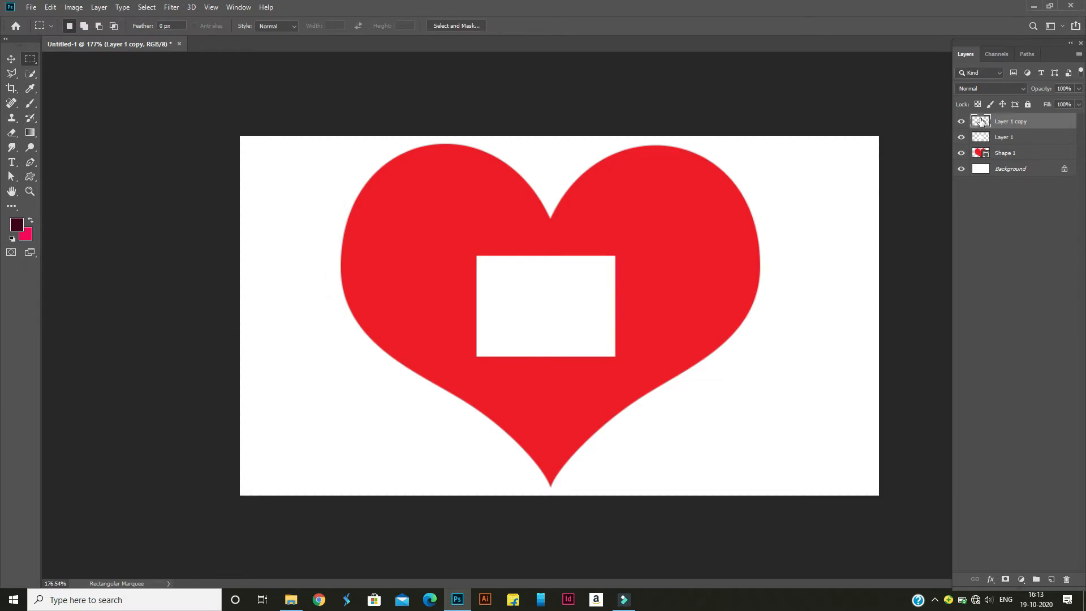
ctrl+click(981, 121)
key(ctrl+BackSpace)
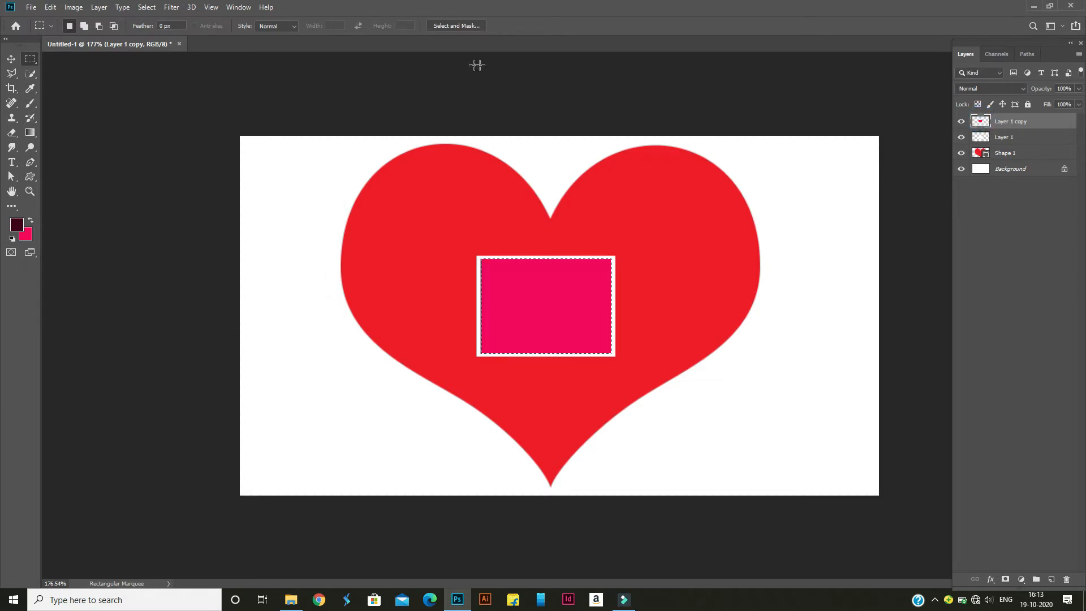
key(ctrl+d)
click(11, 60)
click(159, 234)
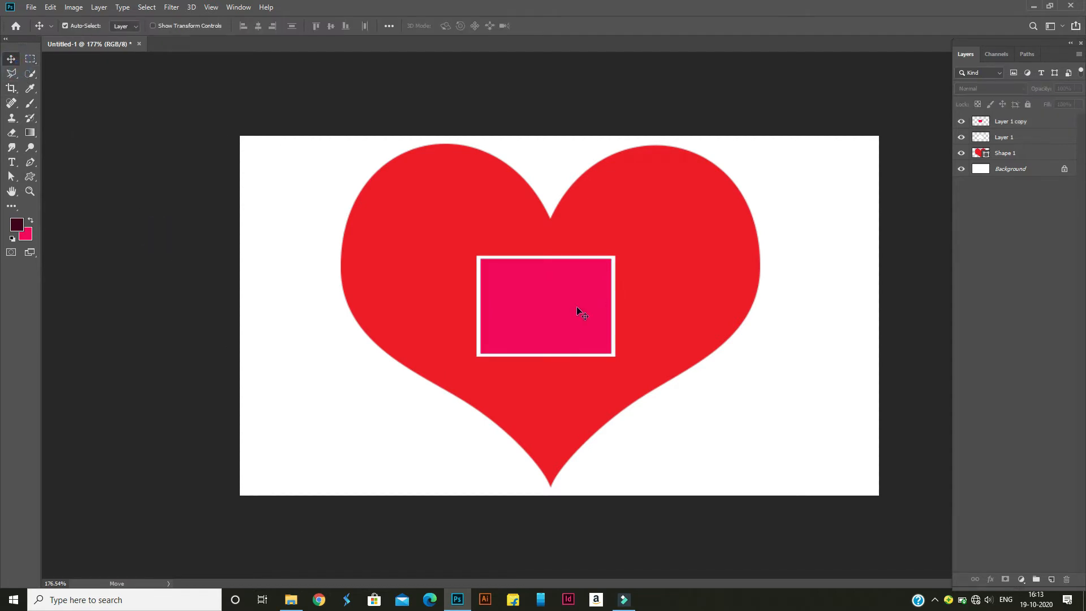
Duplicate the pink and white rectangle layers together, shrink the copy and place it against the central frame's upper-right corner
click(545, 306)
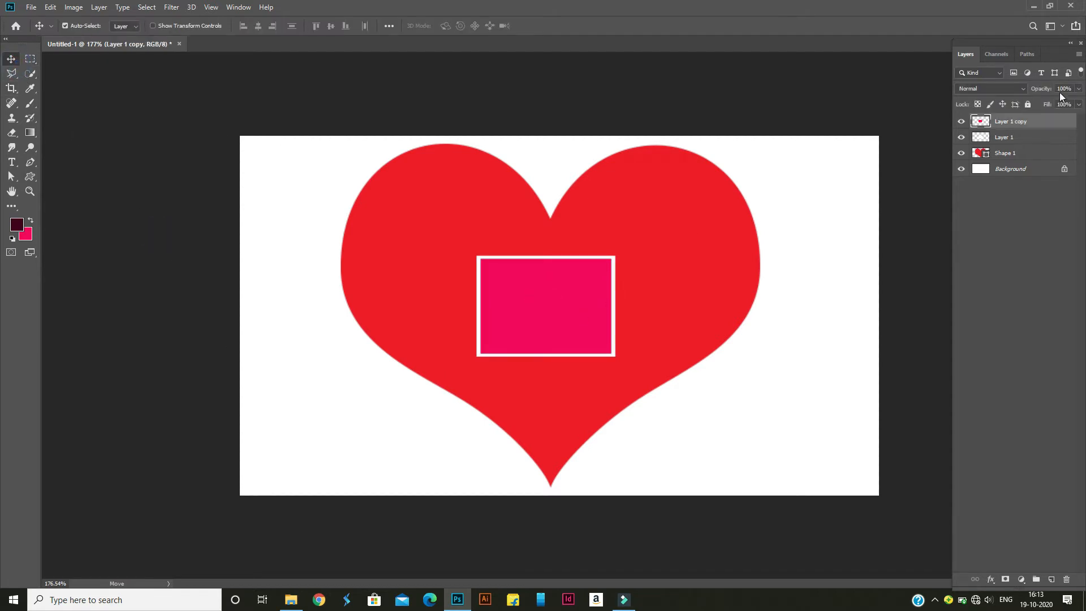
shift+click(1030, 141)
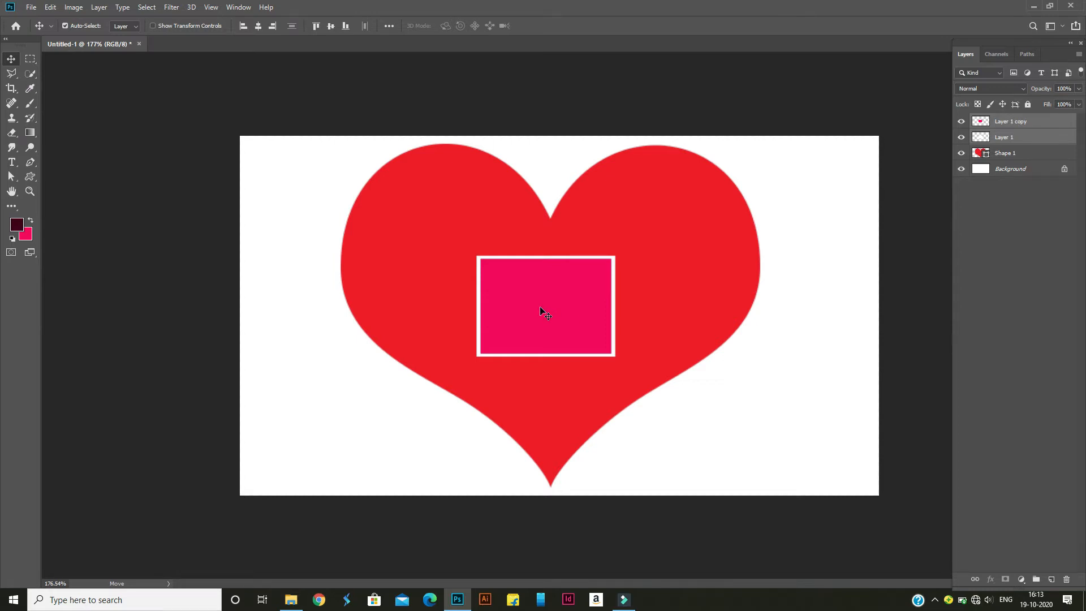
key(ctrl+j)
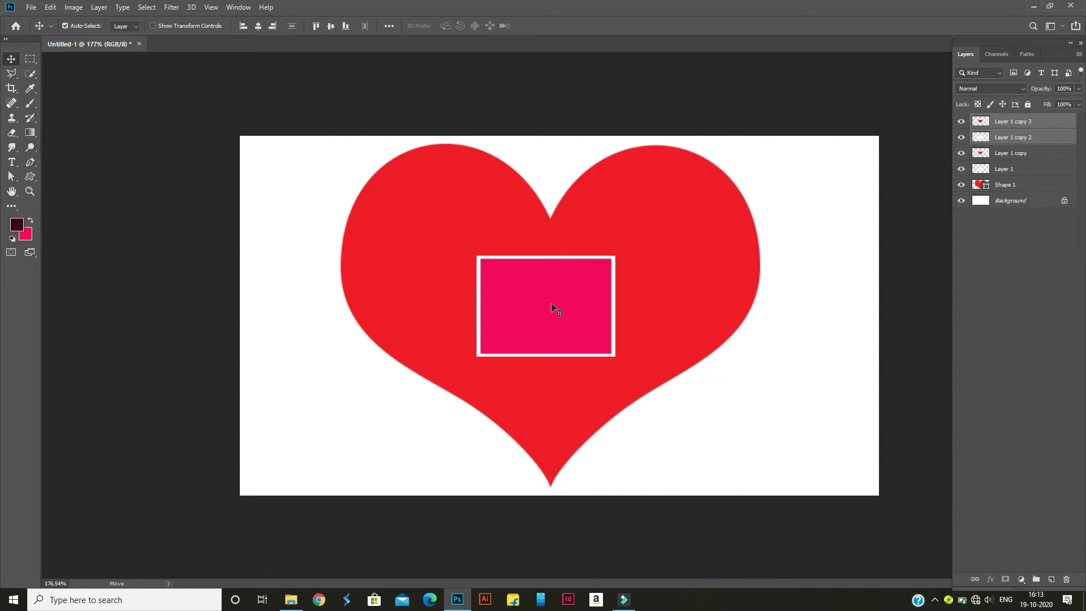
drag(552, 306, 704, 299)
key(ctrl+t)
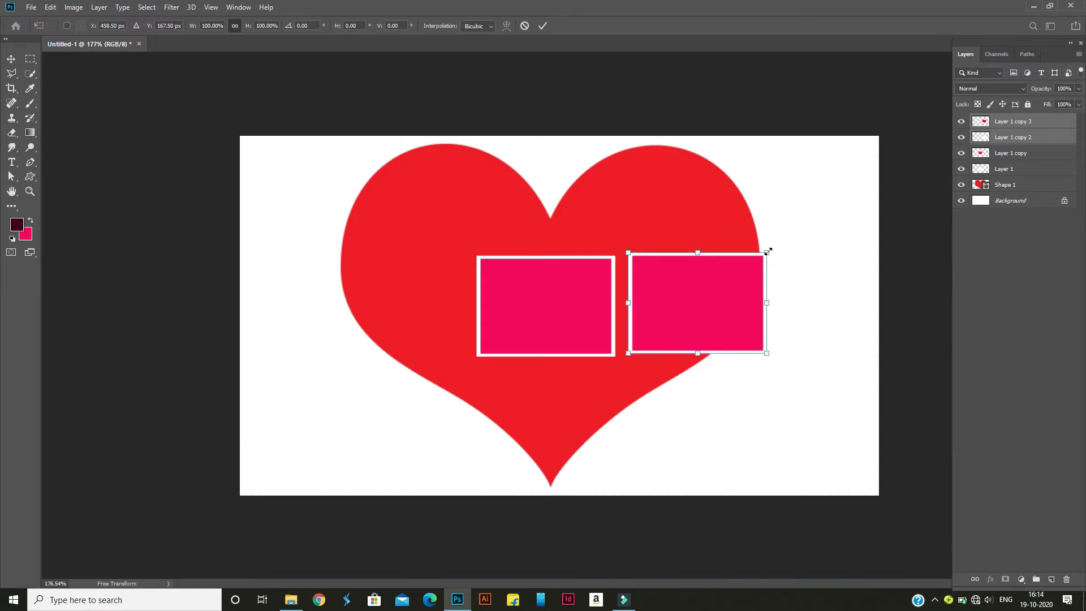
drag(767, 250, 745, 267)
drag(693, 303, 653, 250)
click(307, 314)
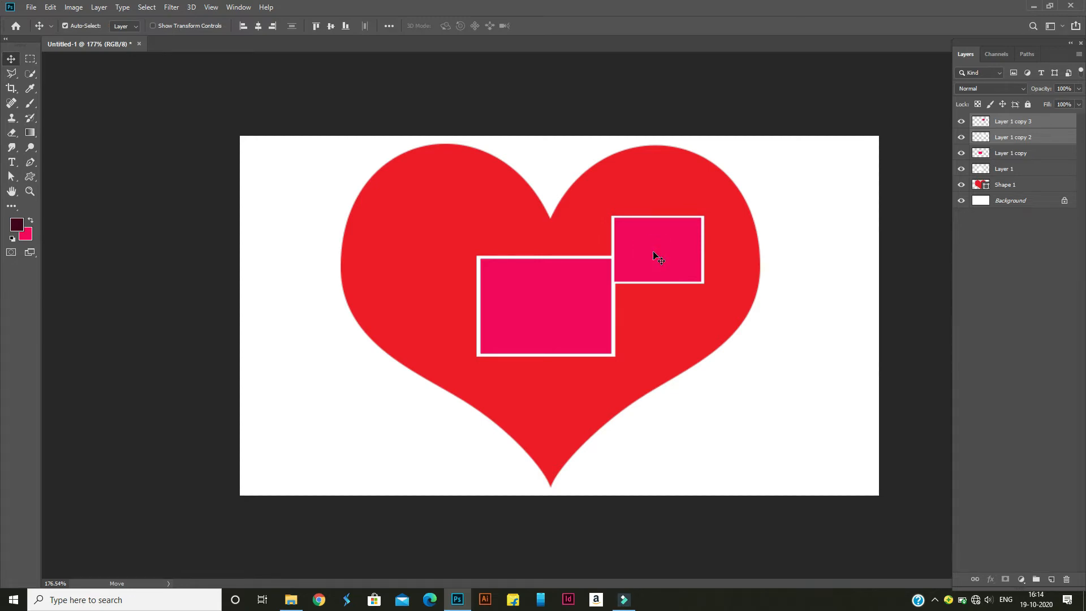
Duplicate the smaller frame, scale the copy to 77.01% and place it above and to the right of it
key(ctrl+j)
drag(661, 256, 670, 325)
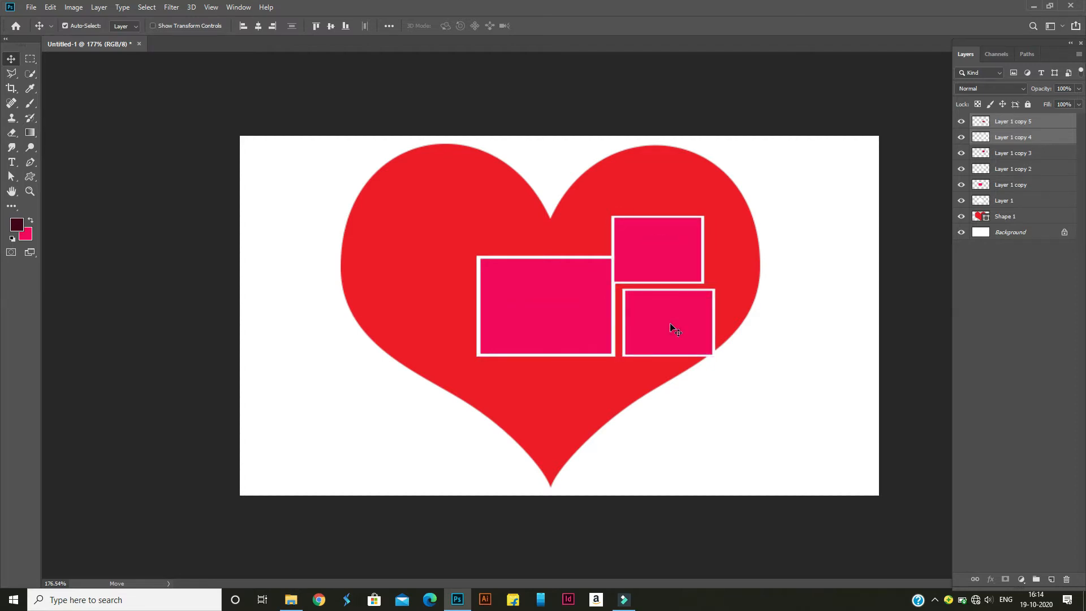
key(ctrl+t)
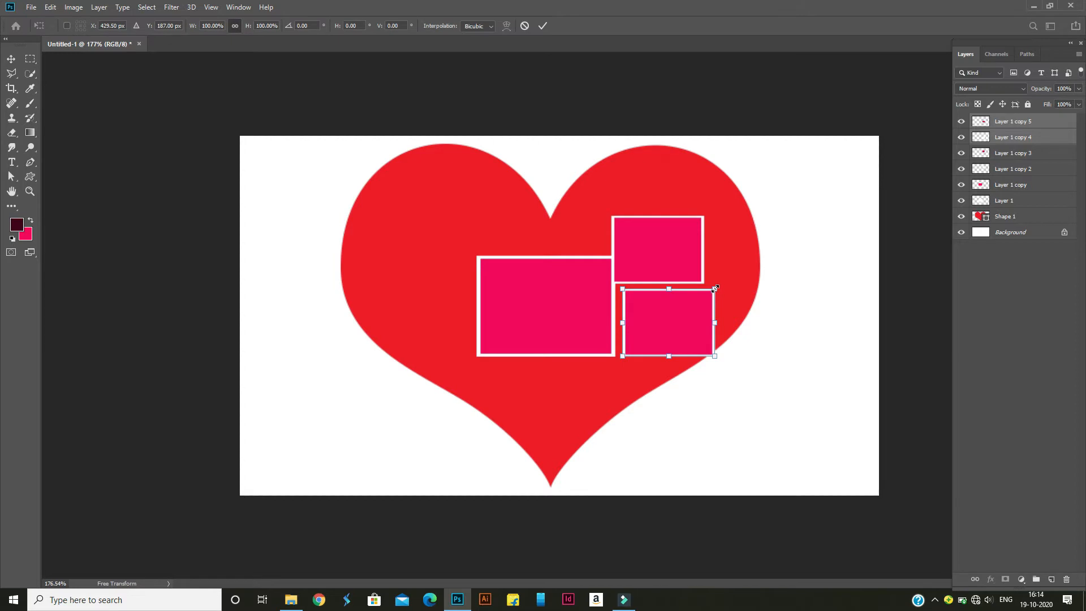
drag(715, 288, 705, 185)
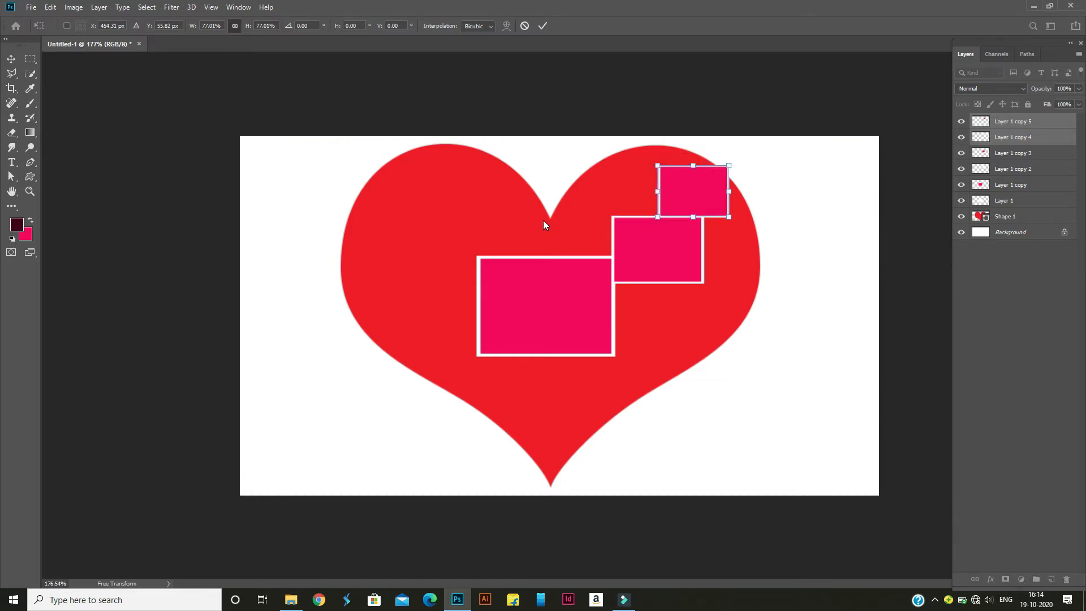
click(538, 28)
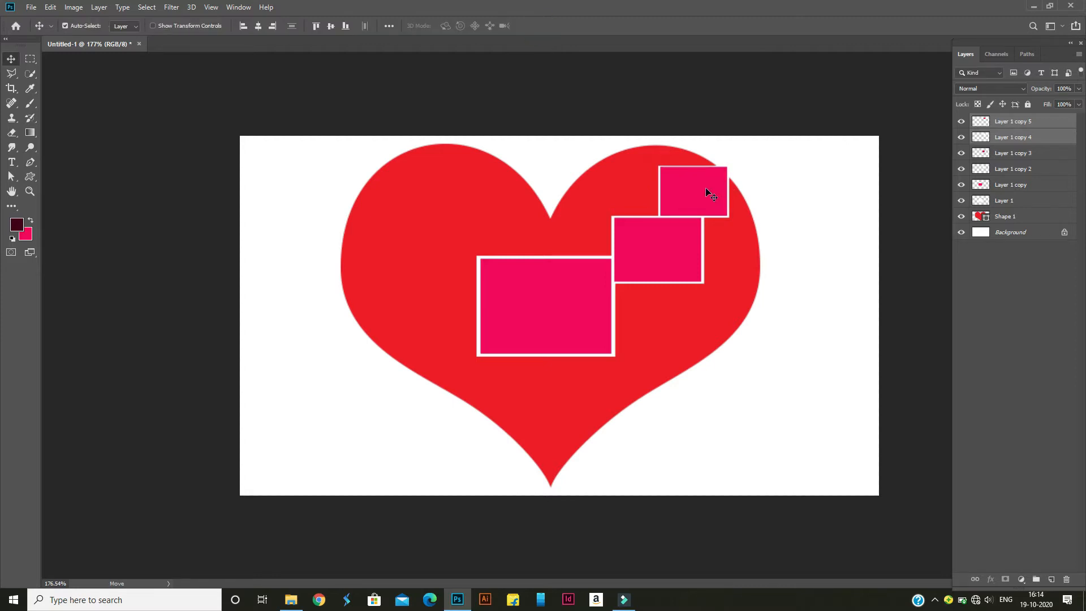
Duplicate the medium frame's two layers, Layer 1 copy 3 and Layer 1 copy 2, and place the copy at the central frame's upper-left corner
click(1004, 154)
shift+click(998, 167)
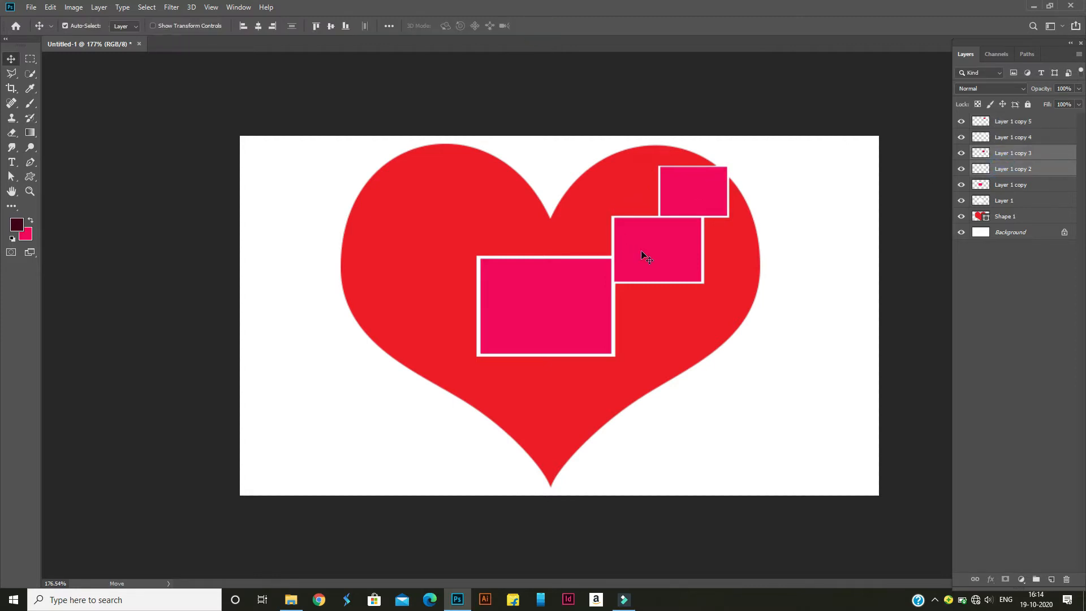
key(ctrl+t)
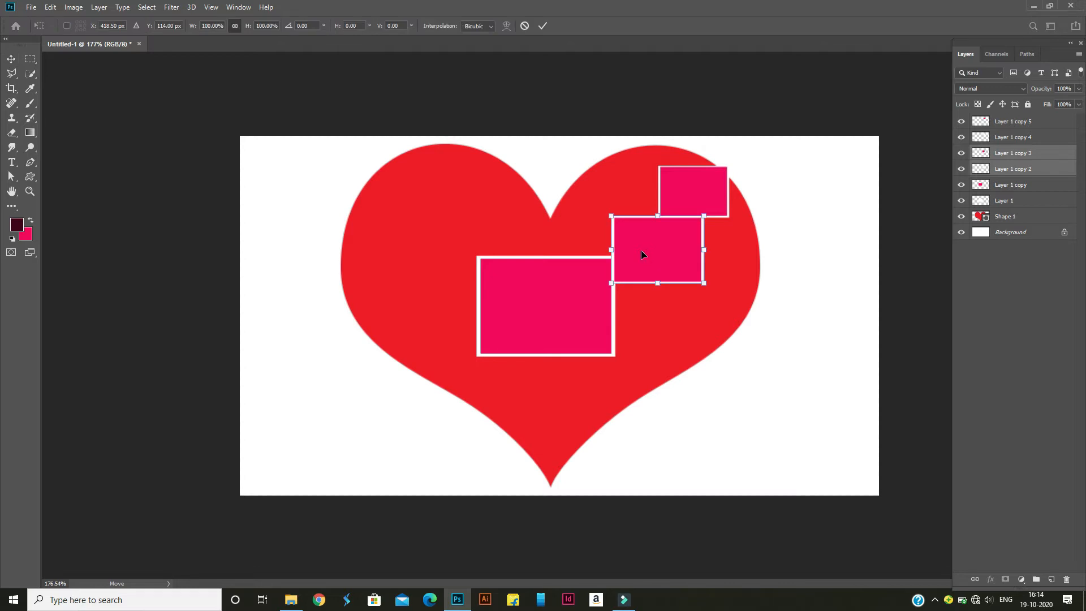
click(544, 25)
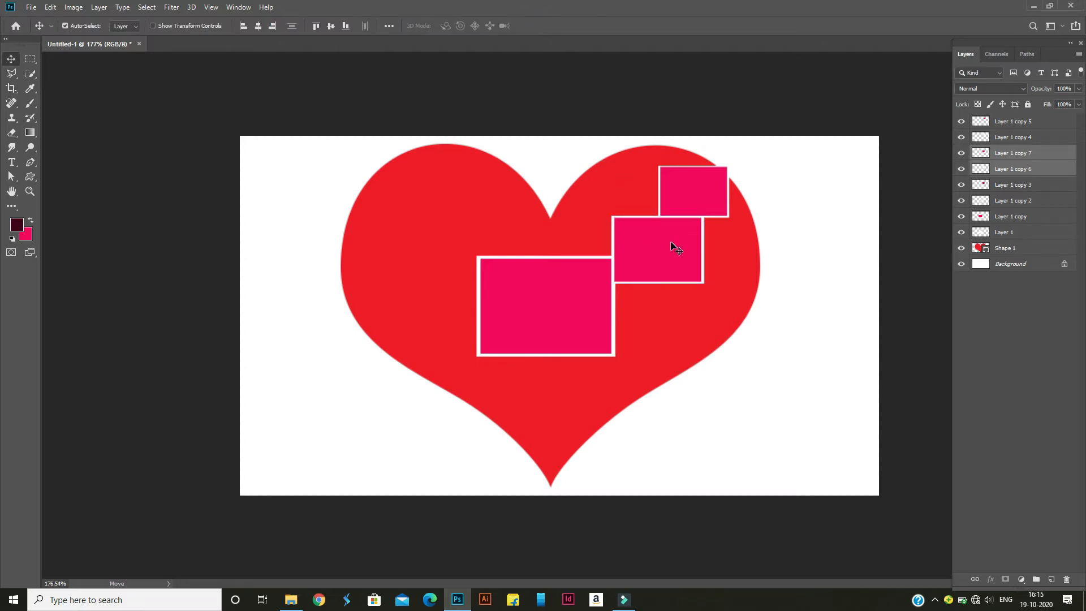
drag(675, 247, 445, 249)
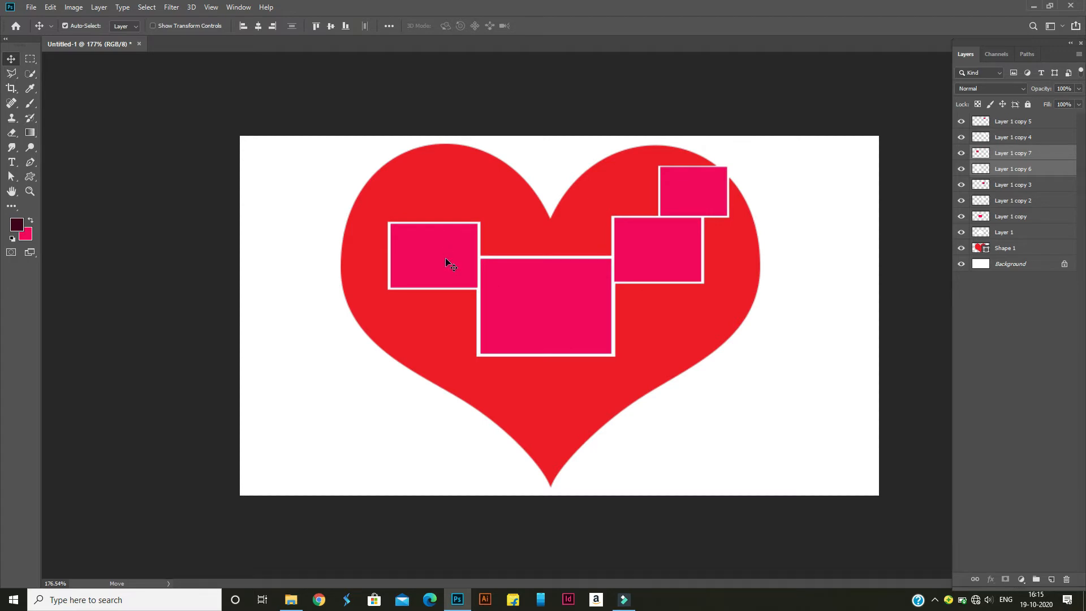
Duplicate the medium frame on the heart's left side, shrink the copy and place it above near the heart's left edge
key(ctrl+j)
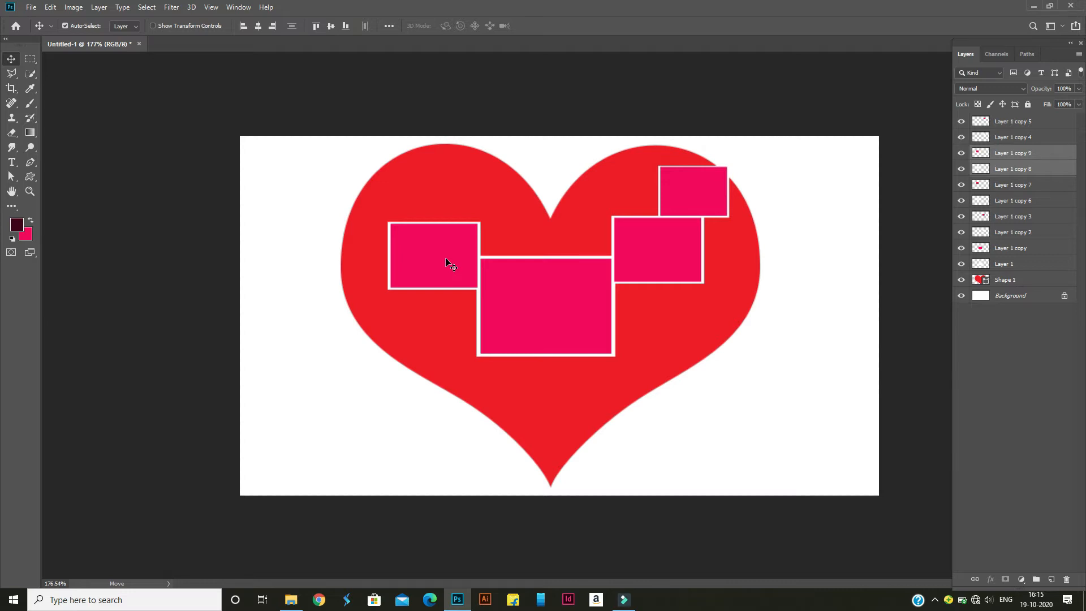
drag(441, 255, 441, 191)
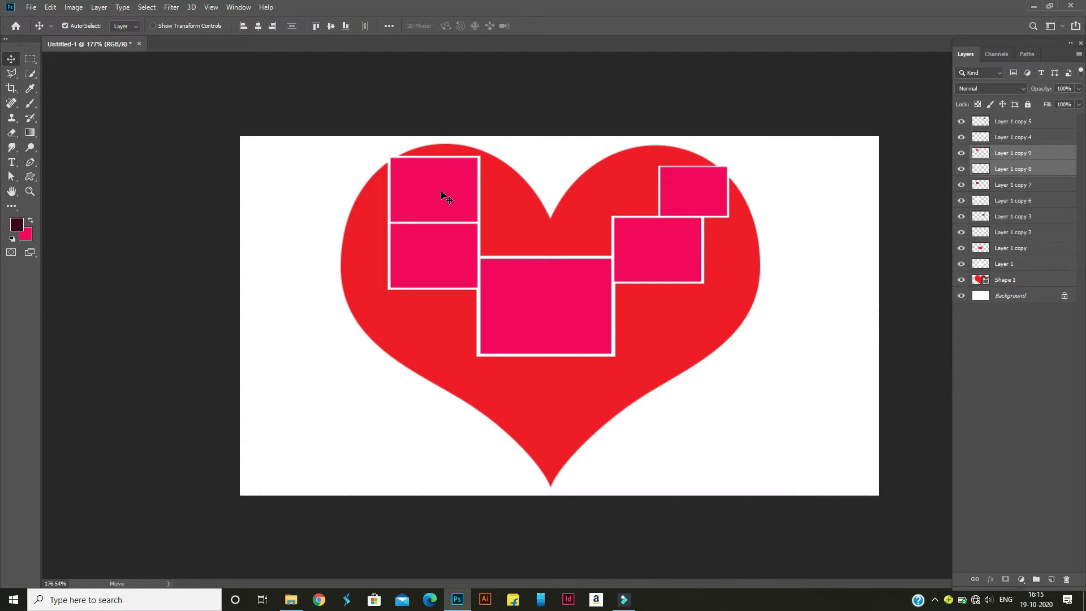
key(ctrl+t)
drag(478, 158, 408, 202)
key(Return)
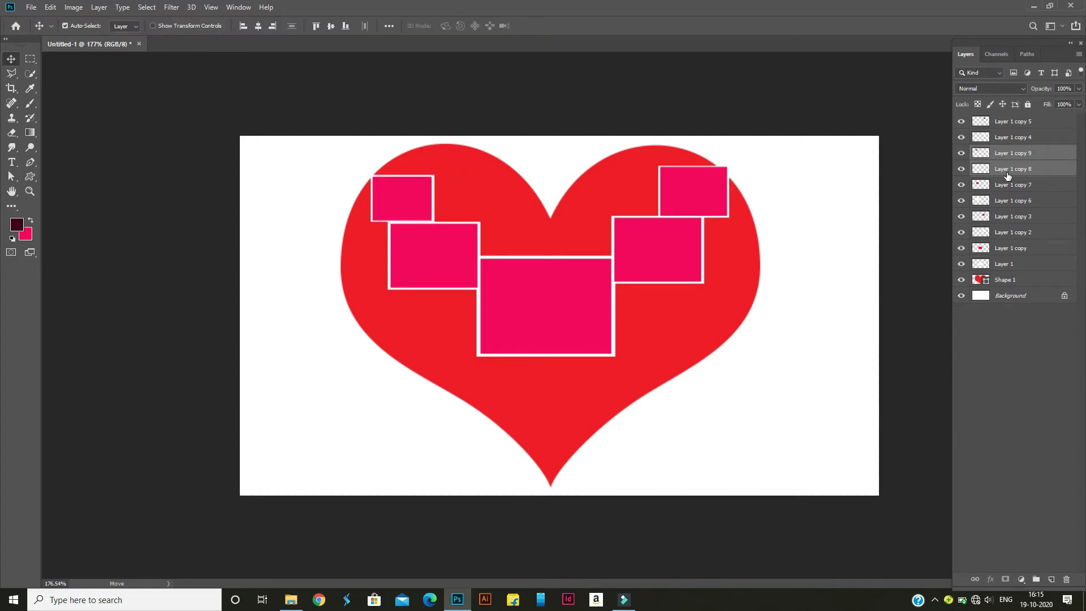
Nudge the upper-right small frame slightly upward and shift the upper-left small frame toward the heart's left edge
click(695, 201)
shift+click(999, 141)
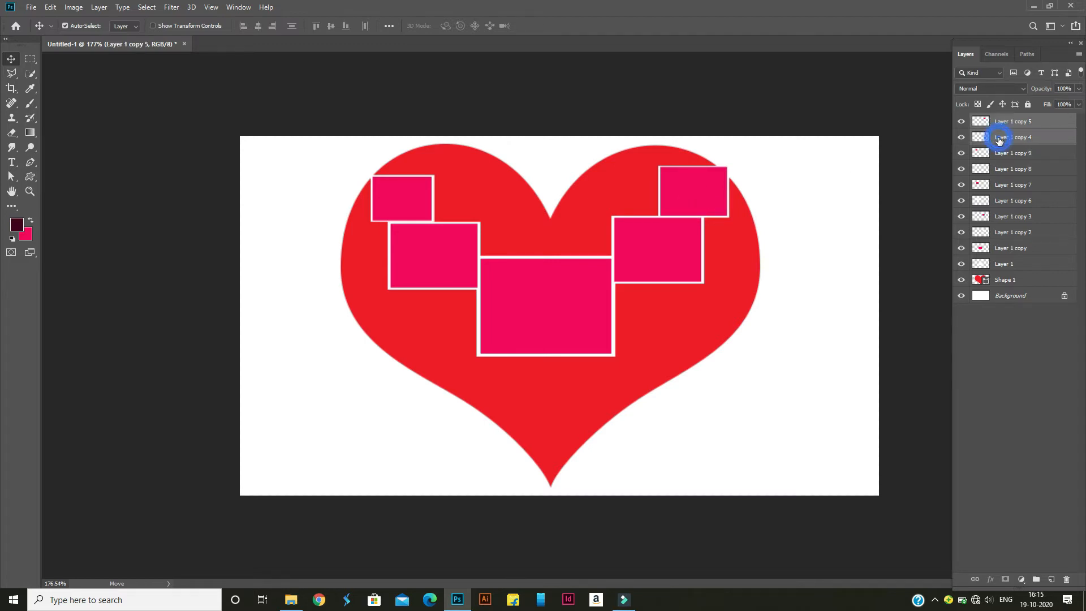
key(Up)
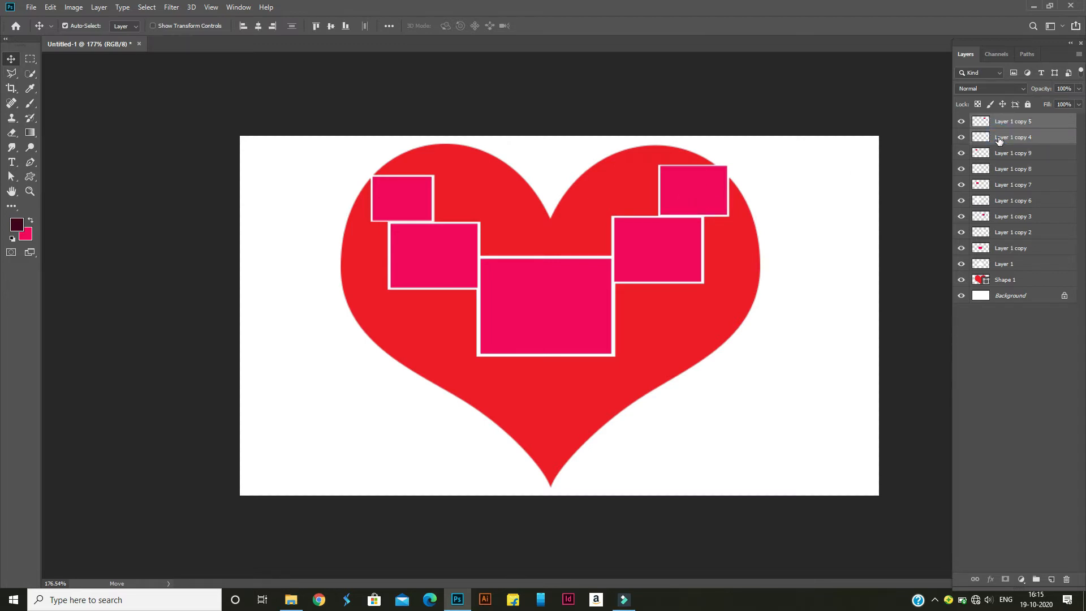
click(177, 220)
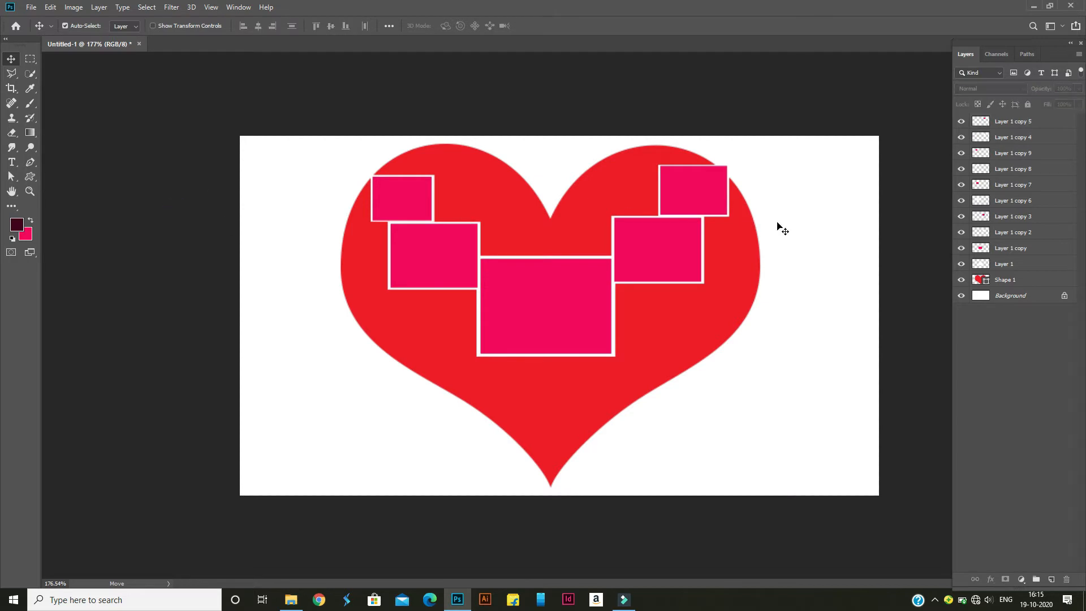
drag(419, 211, 412, 211)
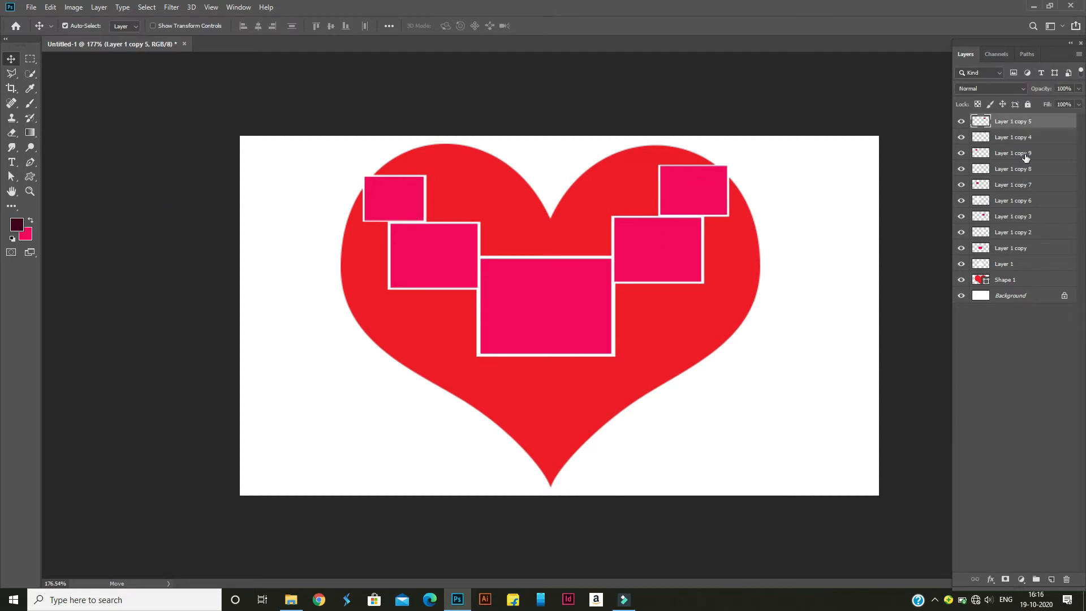
Duplicate the upper-right small frame's two layers, Layer 1 copy 5 and Layer 1 copy 4, and place the copy above the central frame's upper-left corner
shift+click(1018, 136)
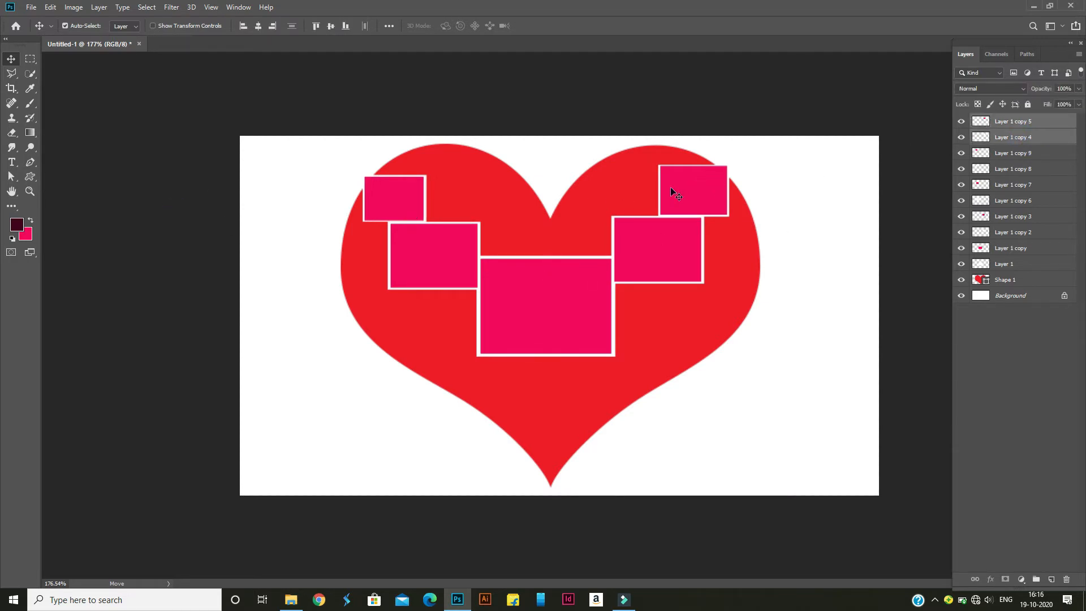
key(ctrl+j)
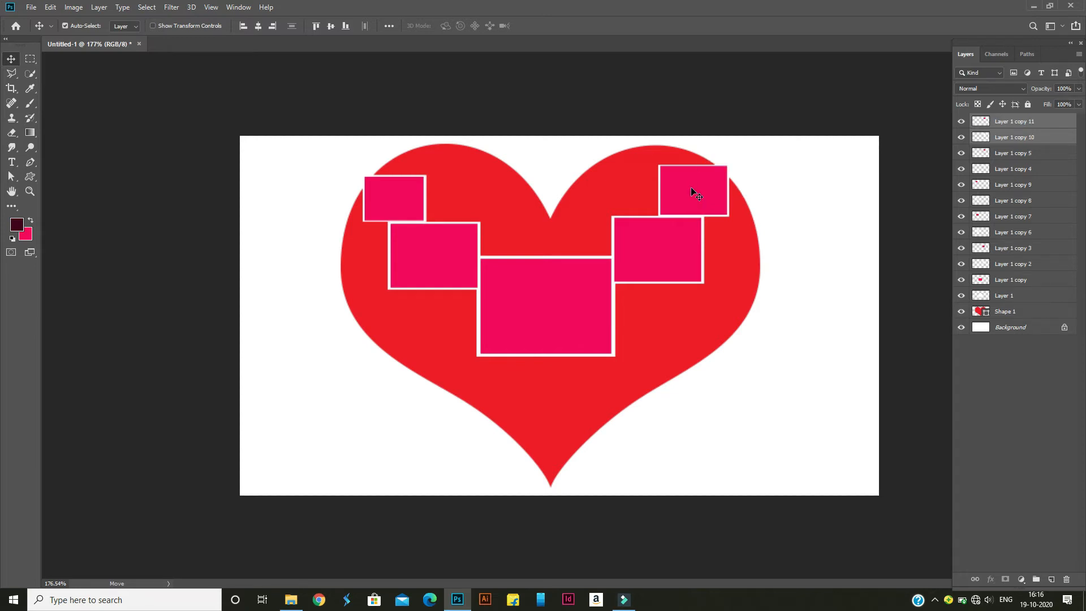
drag(692, 189, 514, 226)
key(Left)
key(Left)
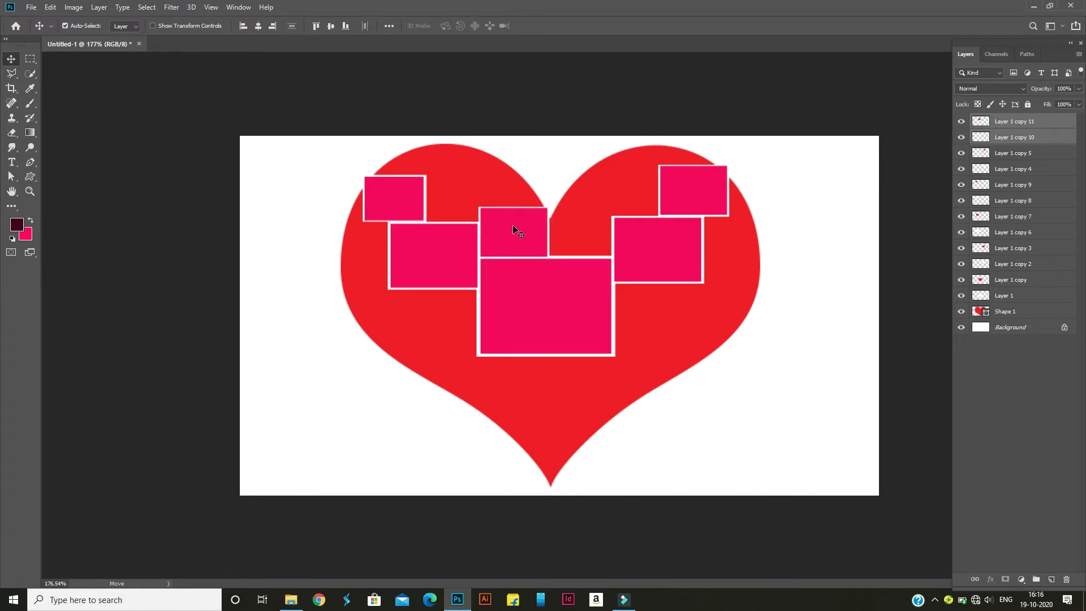
drag(518, 232, 519, 231)
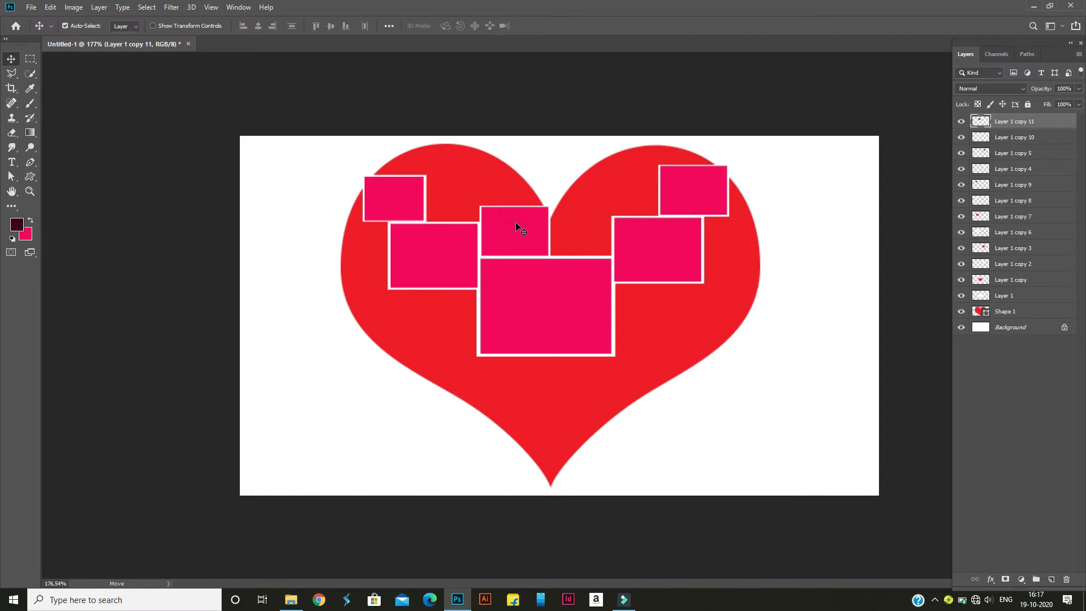
Duplicate the frame above the central one to the left of the upper-right frame, and duplicate the upper-left frame to its right
shift+click(1058, 137)
key(ctrl+j)
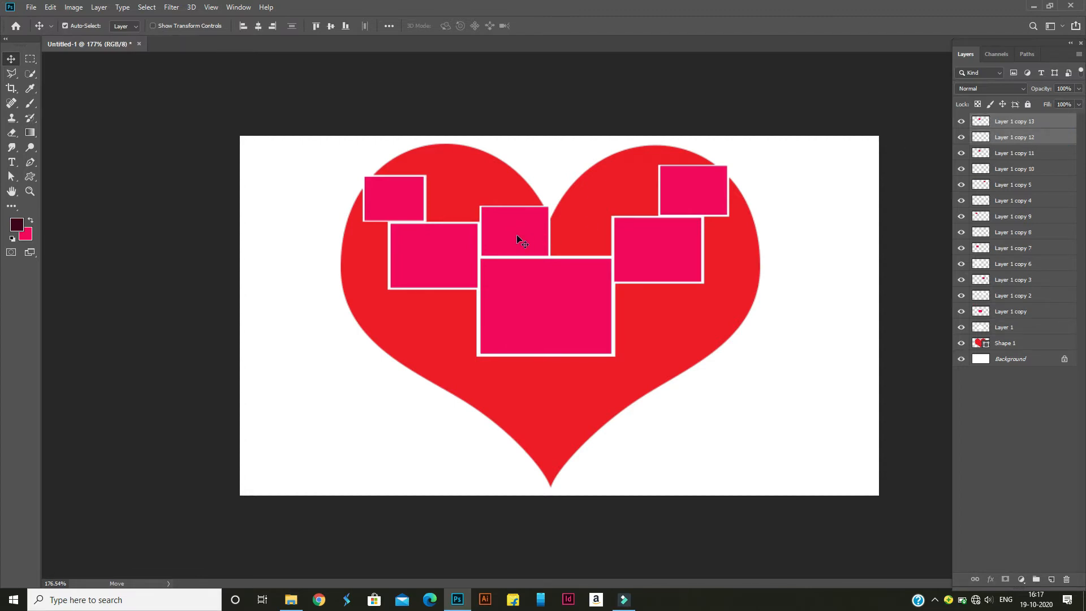
drag(518, 235, 626, 196)
drag(396, 196, 450, 195)
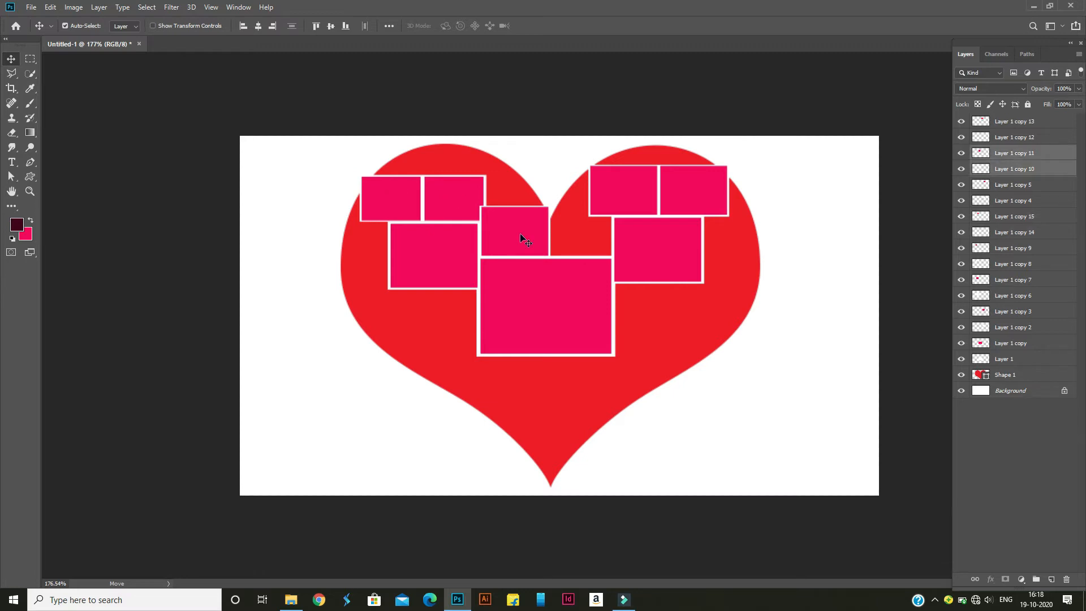
Move the frame above the central one to below the right medium frame, and add frame copies along the heart's top and sides
drag(522, 237, 654, 312)
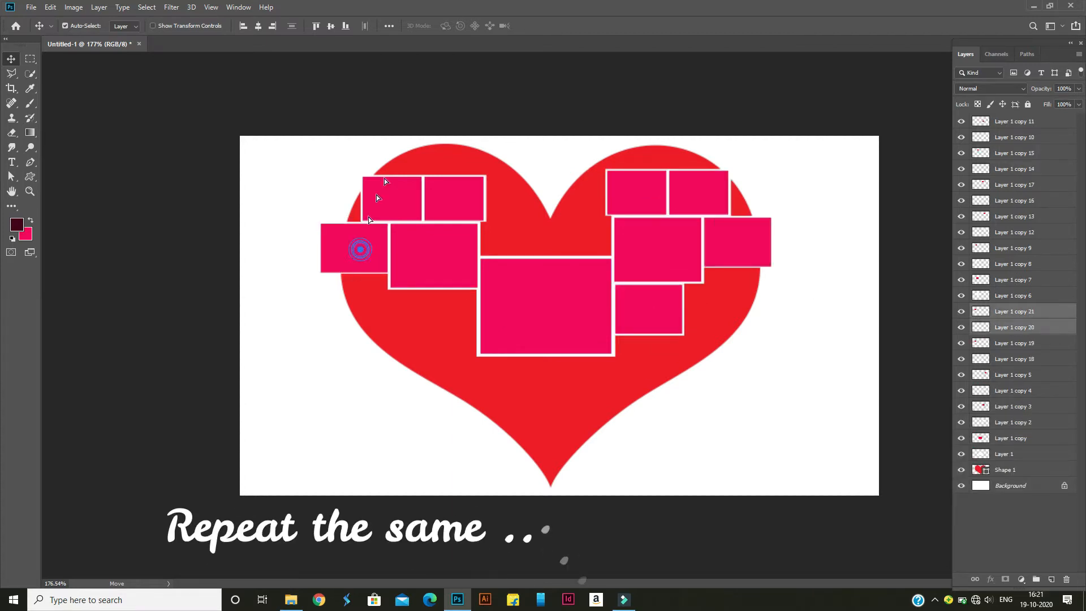
drag(375, 195, 663, 162)
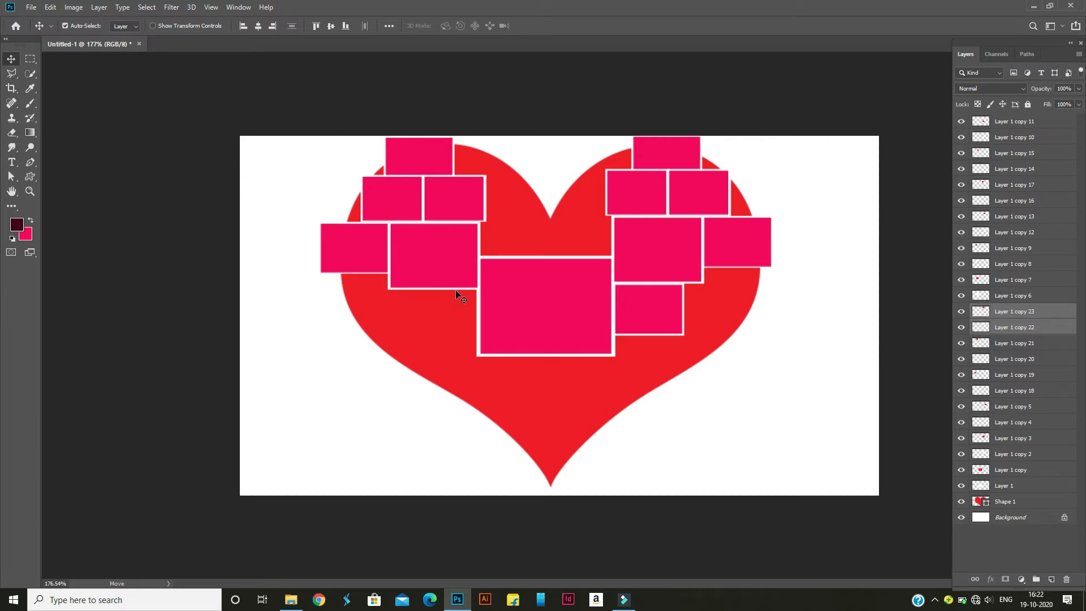
click(440, 268)
ctrl+click(1016, 297)
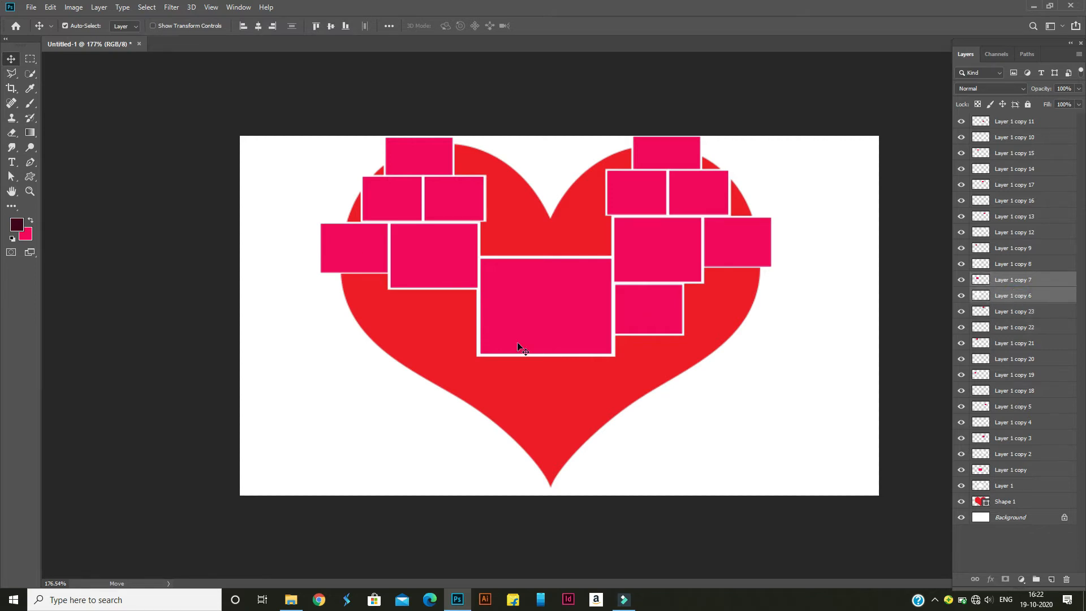
drag(450, 283, 437, 338)
key(Right)
key(Right)
key(Right)
key(Right)
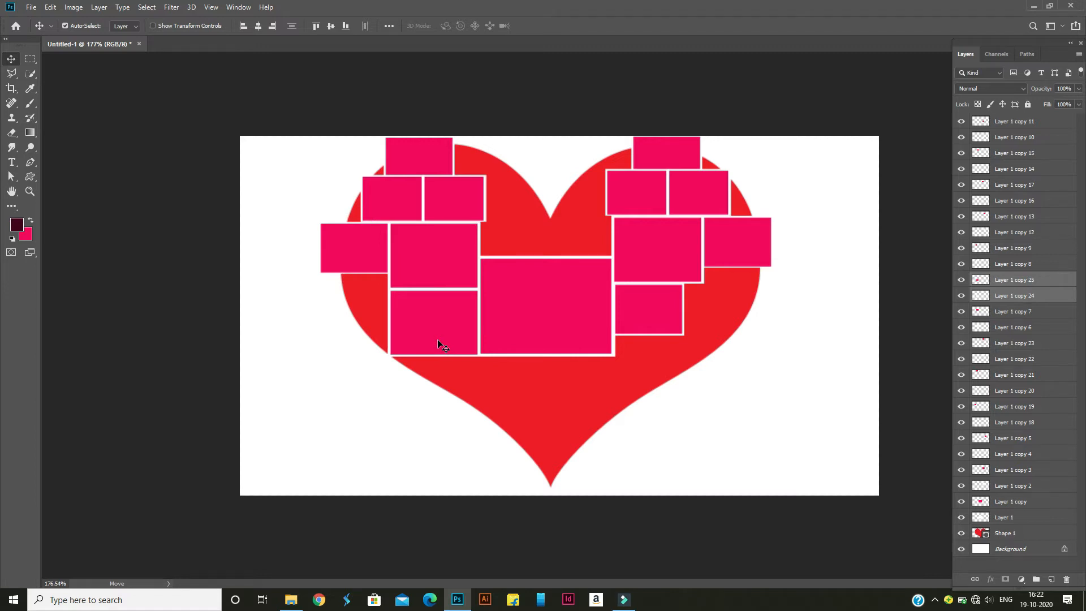
key(Delete)
Duplicate the small frame below the right medium frame and place the copy below the left medium frame, beside the central frame
ctrl+click(1068, 139)
drag(641, 308, 434, 314)
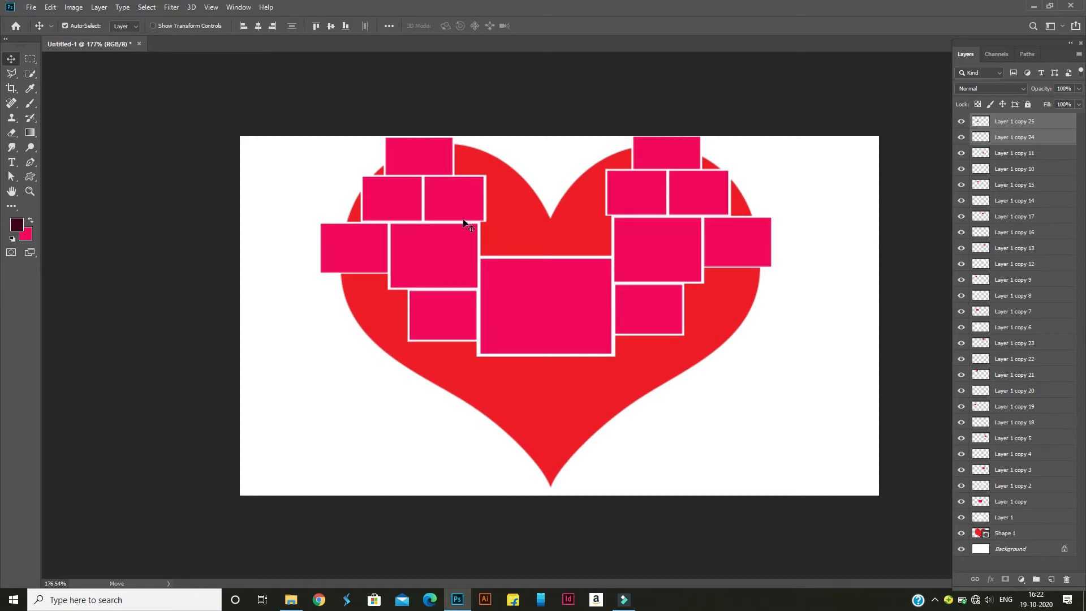
Duplicate the inner upper-left frame, Layer 1 copy 15 and Layer 1 copy 14, and place the copy above the central frame's upper-left corner
click(467, 201)
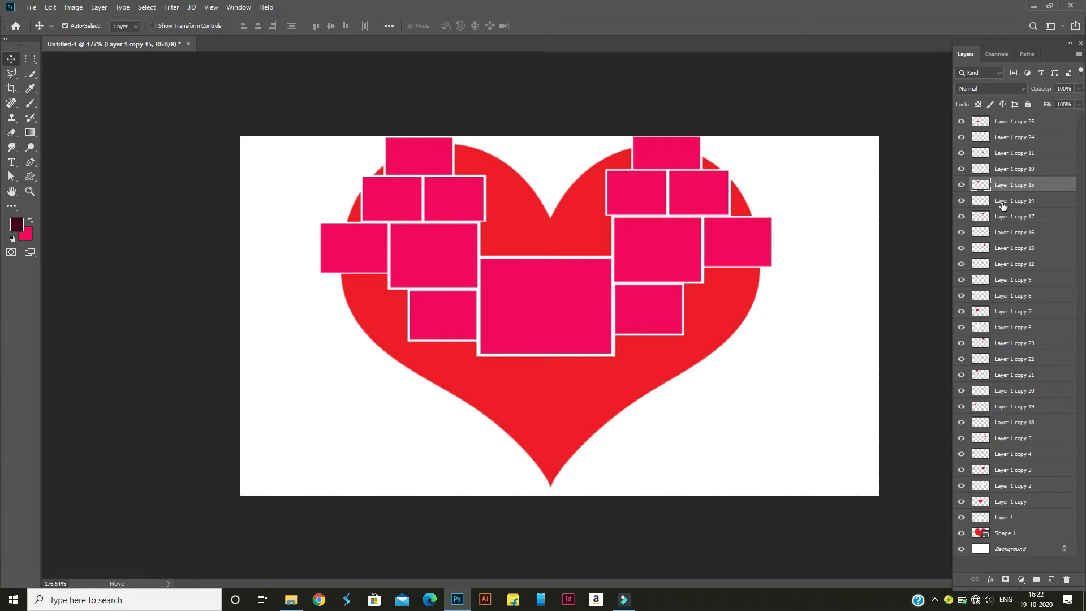
ctrl+click(999, 200)
drag(446, 202, 508, 202)
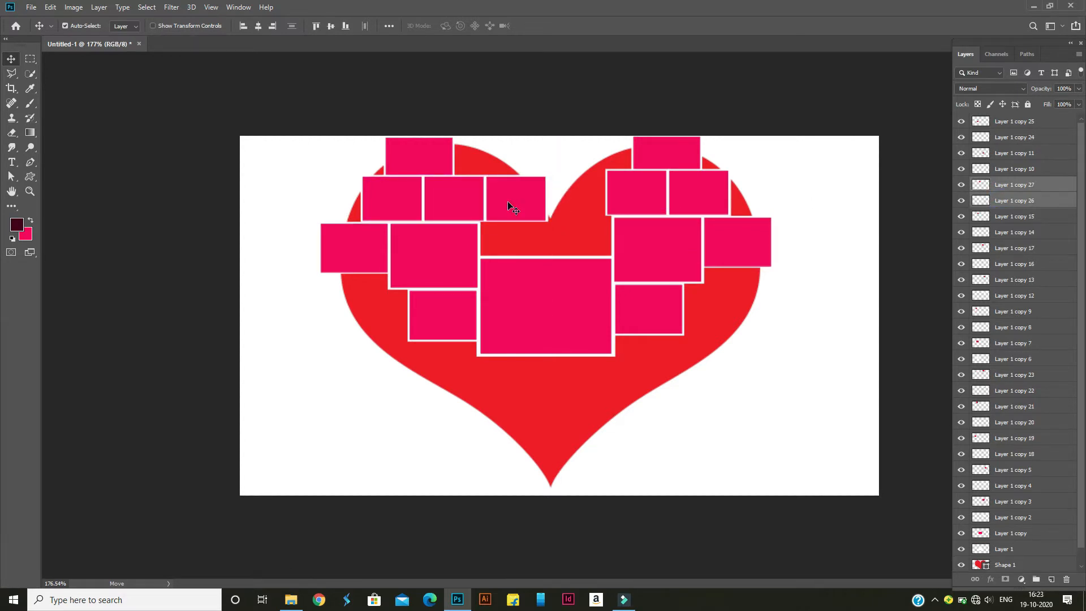
key(Down)
key(Down)
key(Down)
key(Down)
key(Down)
key(Down)
key(Down)
key(Down)
key(Down)
key(Down)
key(Down)
key(Down)
key(Down)
key(Down)
key(Down)
key(Down)
key(Down)
key(Down)
key(Down)
key(Down)
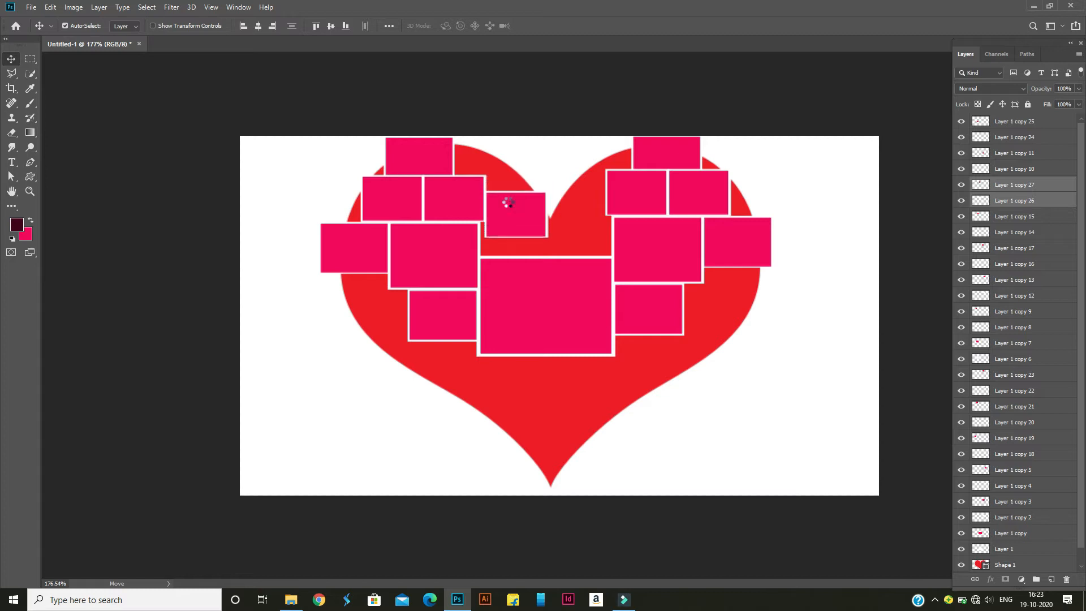
key(Up)
key(Up)
key(Up)
key(Up)
key(Up)
key(Up)
key(Up)
key(Left)
key(Left)
key(Left)
key(Left)
key(Left)
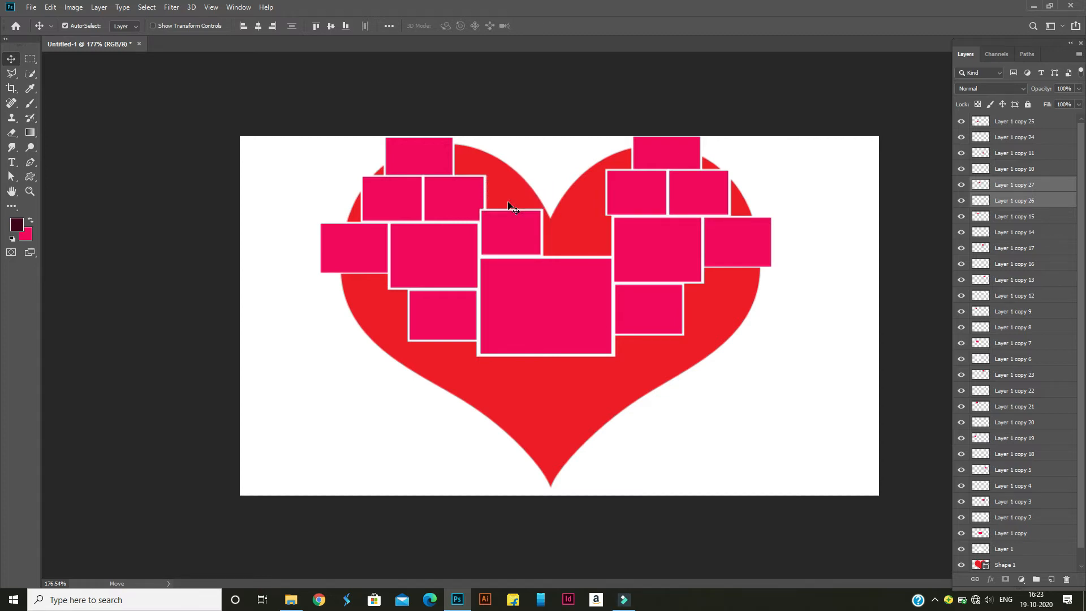
Scale the new copy down to fit beside the left medium frame, and duplicate it to the central frame's upper-right corner
key(ctrl+t)
drag(542, 210, 507, 237)
click(157, 319)
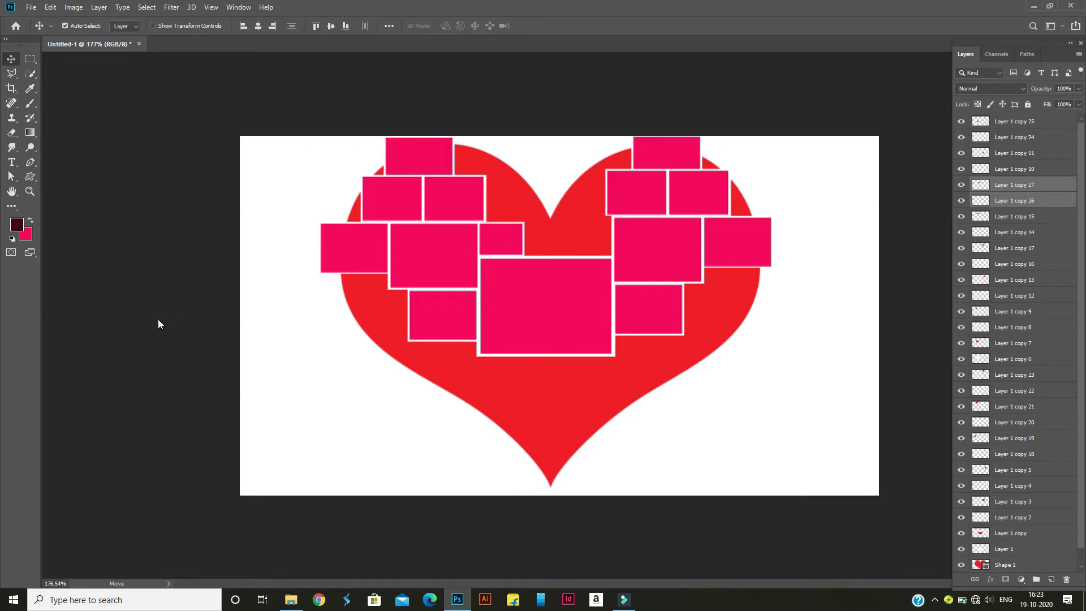
key(ctrl+t)
drag(523, 222, 590, 242)
click(542, 27)
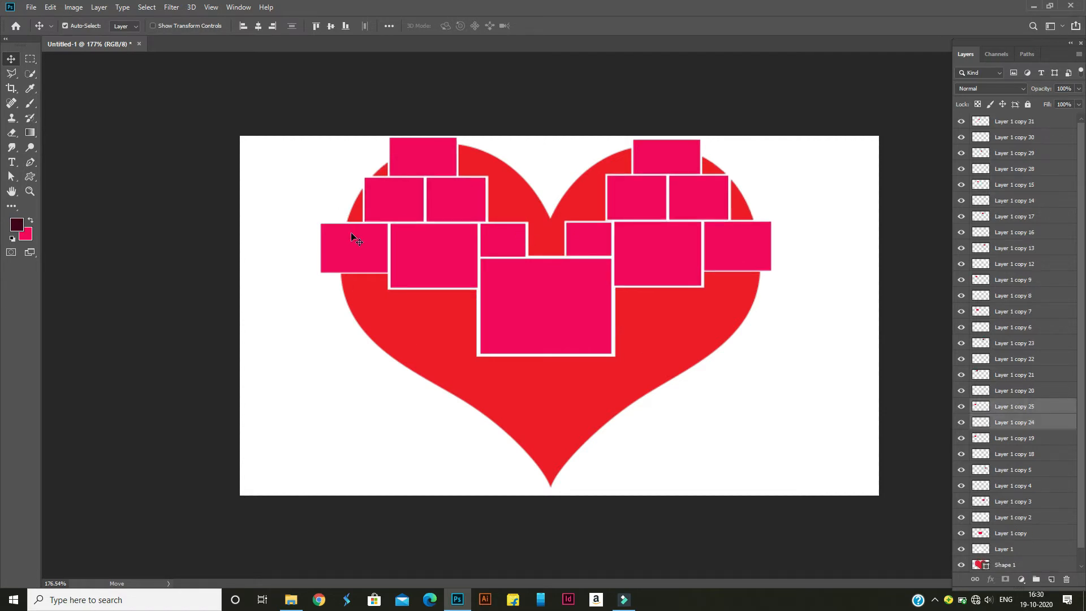
drag(356, 235, 353, 287)
key(Left)
key(Left)
key(Up)
key(ctrl+y)
key(ctrl+t)
drag(318, 273, 369, 295)
click(267, 330)
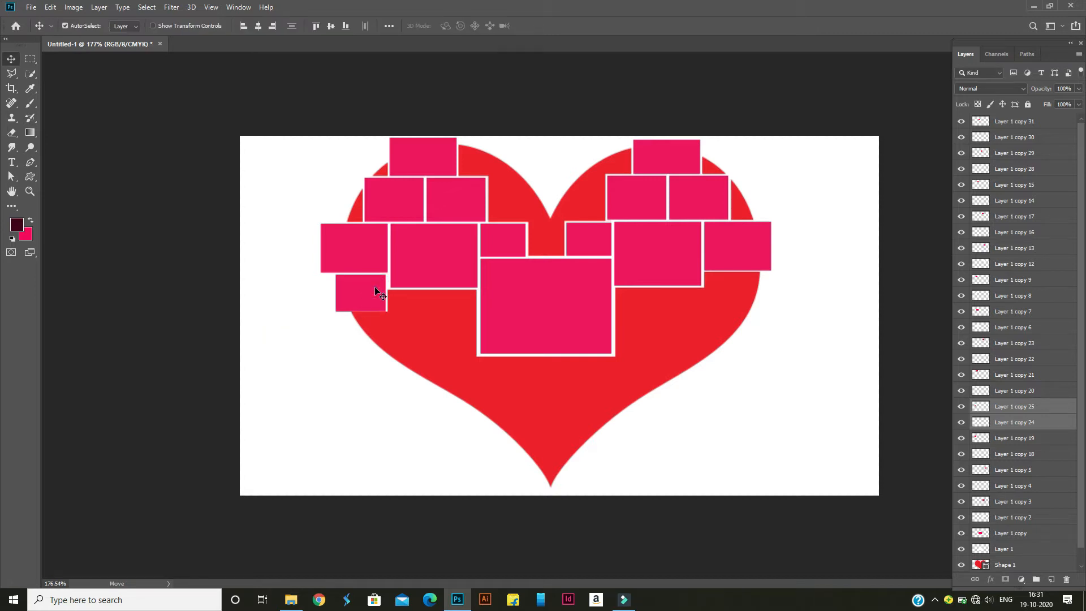
key(Right)
drag(376, 291, 431, 325)
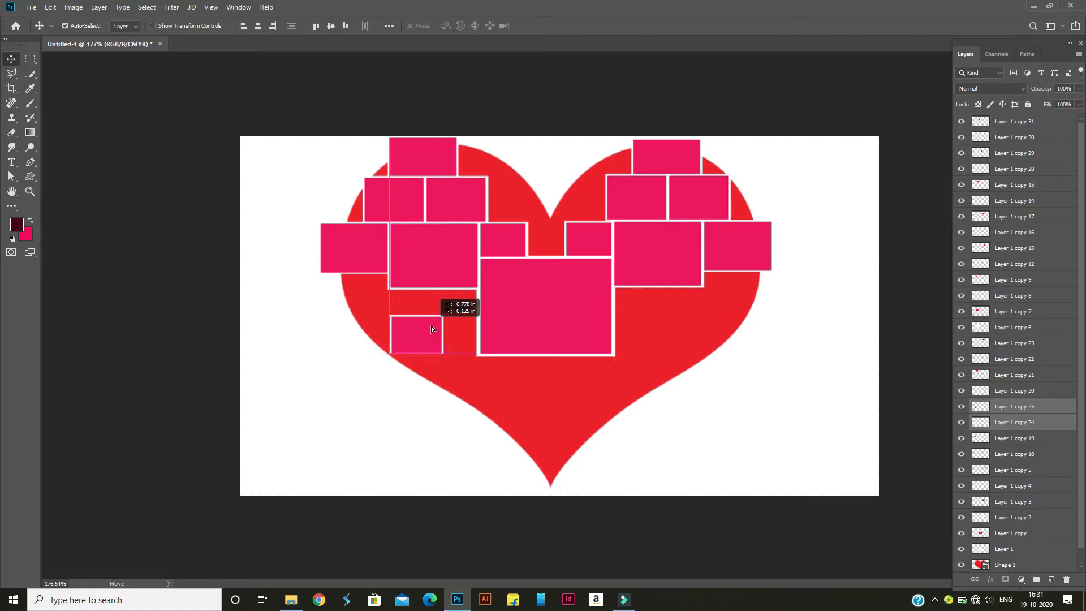
key(Delete)
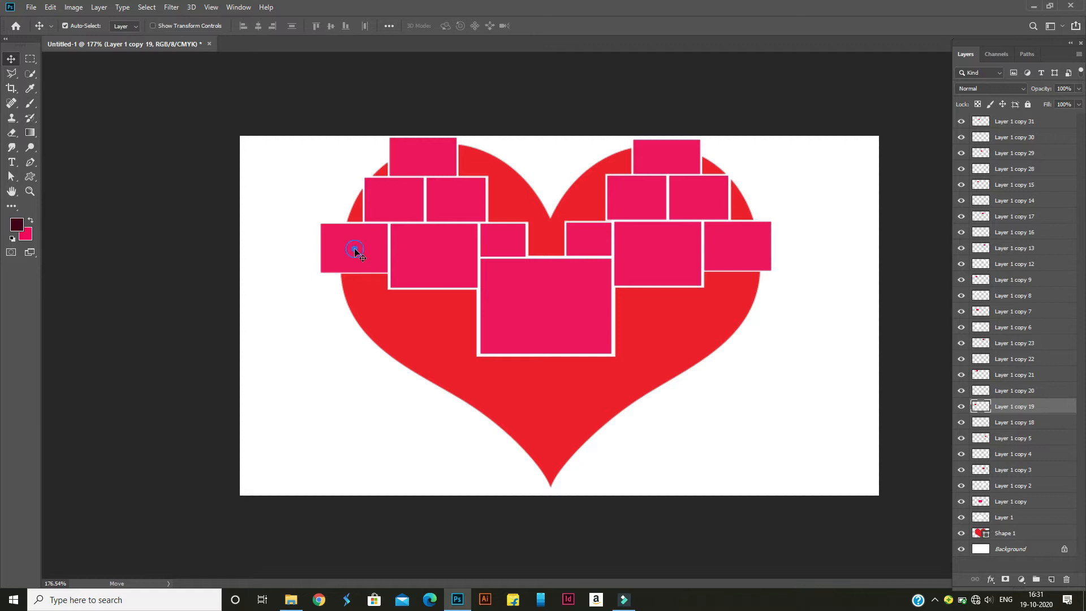
Delete the outermost frames at the heart's left and right edges, removing both layers of each
shift+click(998, 422)
key(Delete)
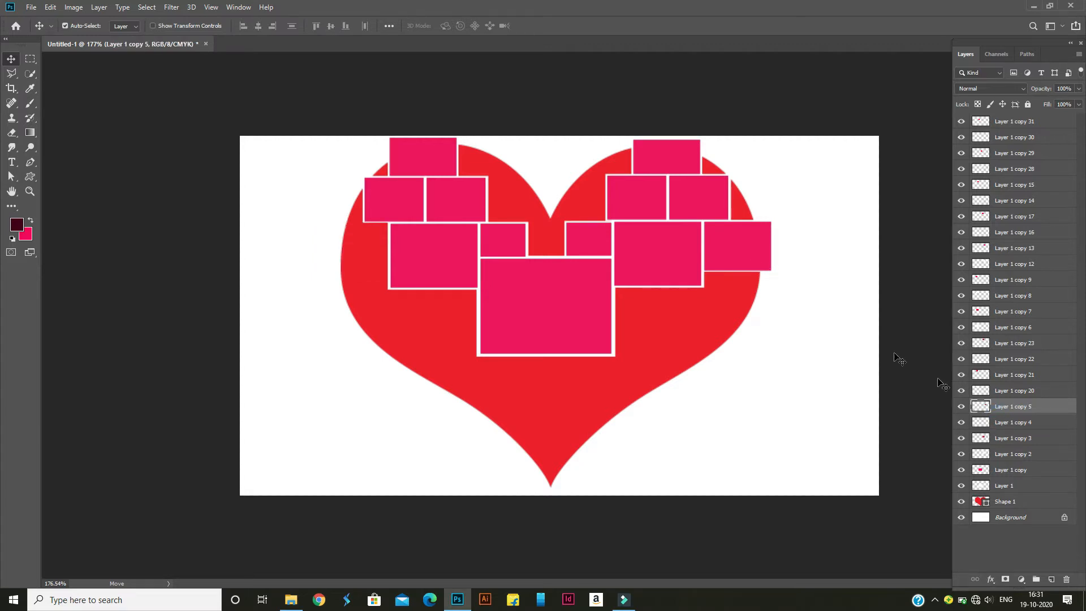
shift+click(998, 422)
key(Delete)
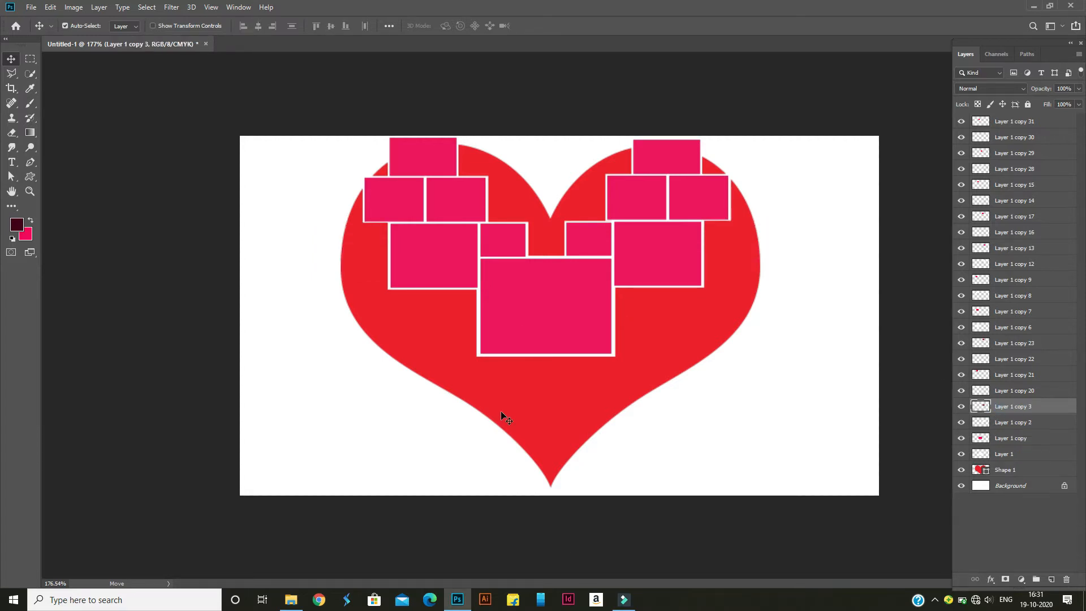
Duplicate the left medium frame's layers, Layer 1 copy 7 and Layer 1 copy 6, and place the copy directly below, offset toward the left
click(432, 274)
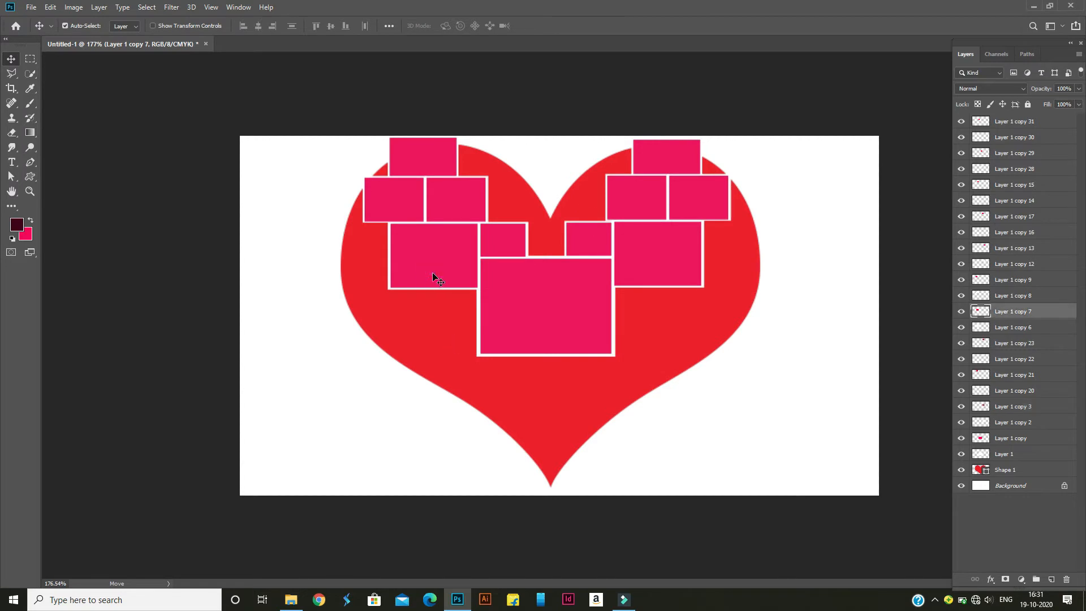
shift+click(1008, 328)
key(ctrl+j)
drag(442, 264, 387, 329)
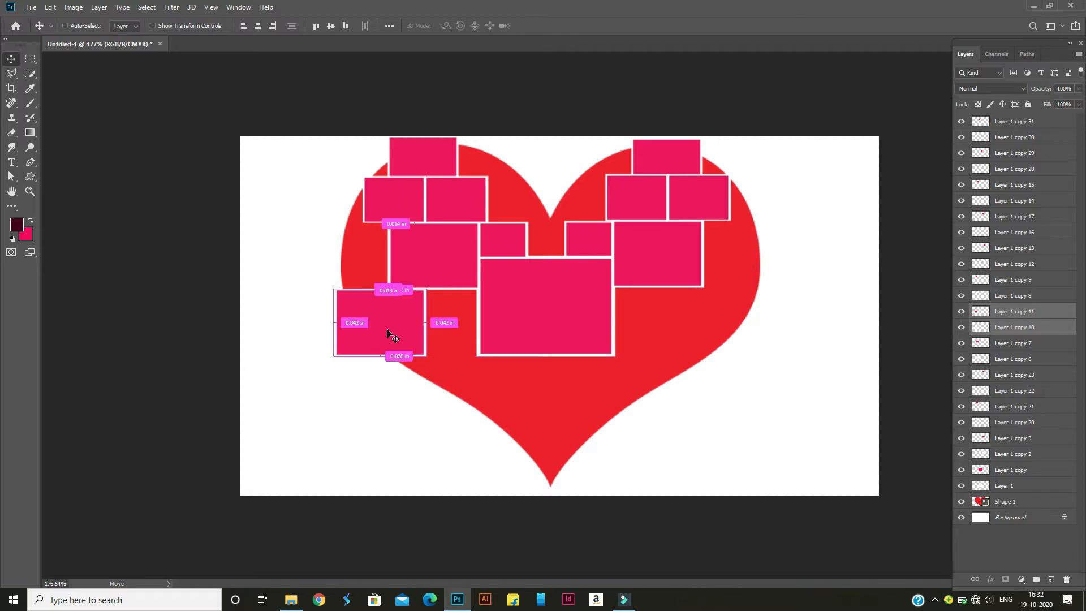
Duplicate the lower-left frame and align the copy against the left side of the left medium frame
key(ctrl+j)
drag(364, 329, 333, 264)
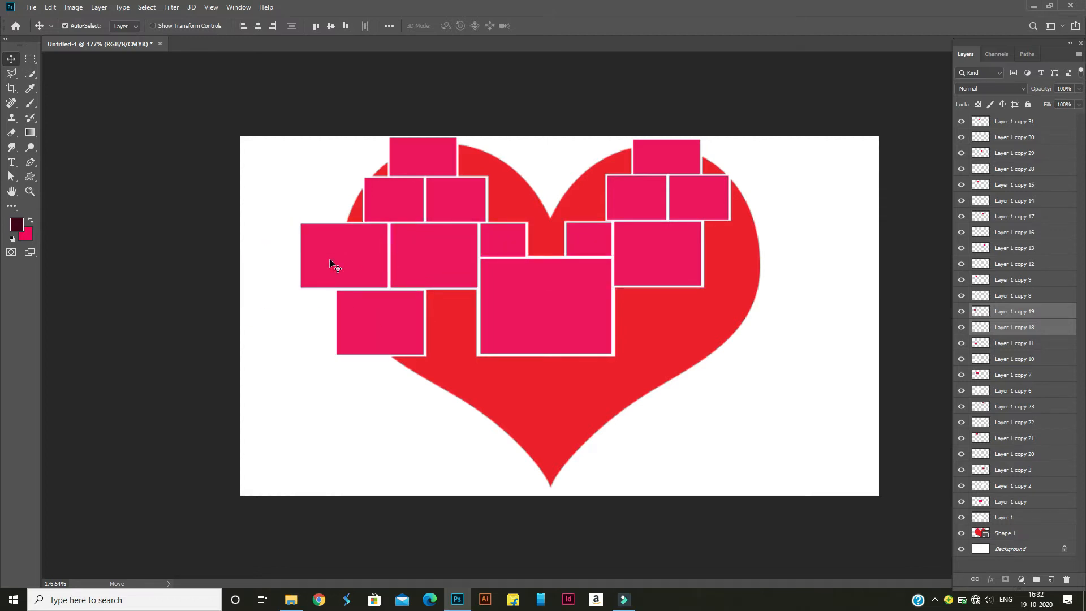
key(Down)
key(Up)
Narrow the outer-left frame to 89.25% width and place a duplicate against the right side of the right medium frame
key(ctrl+t)
drag(300, 254, 308, 254)
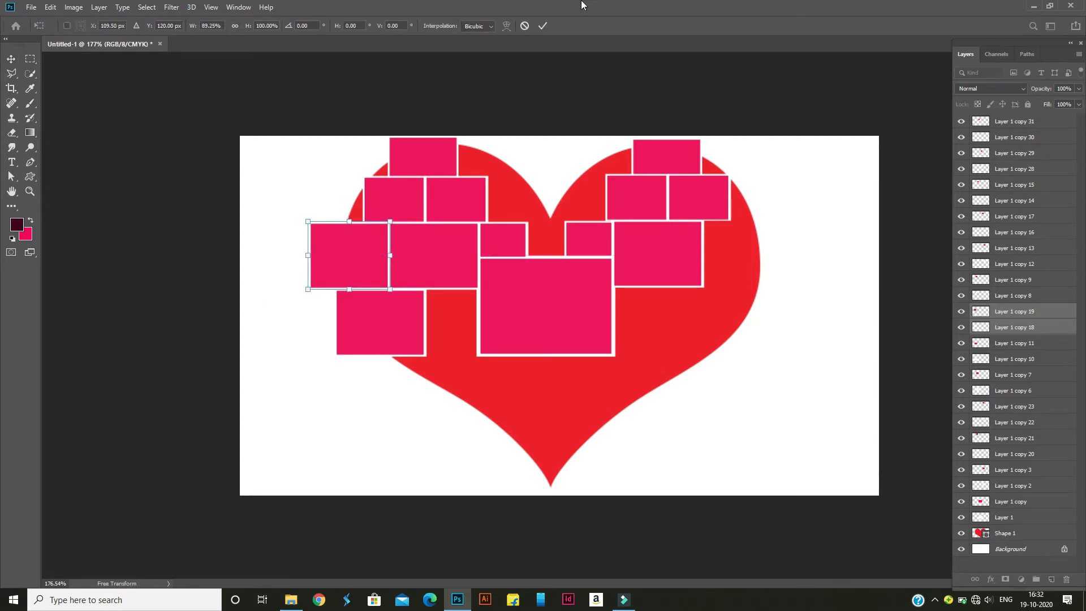
click(542, 25)
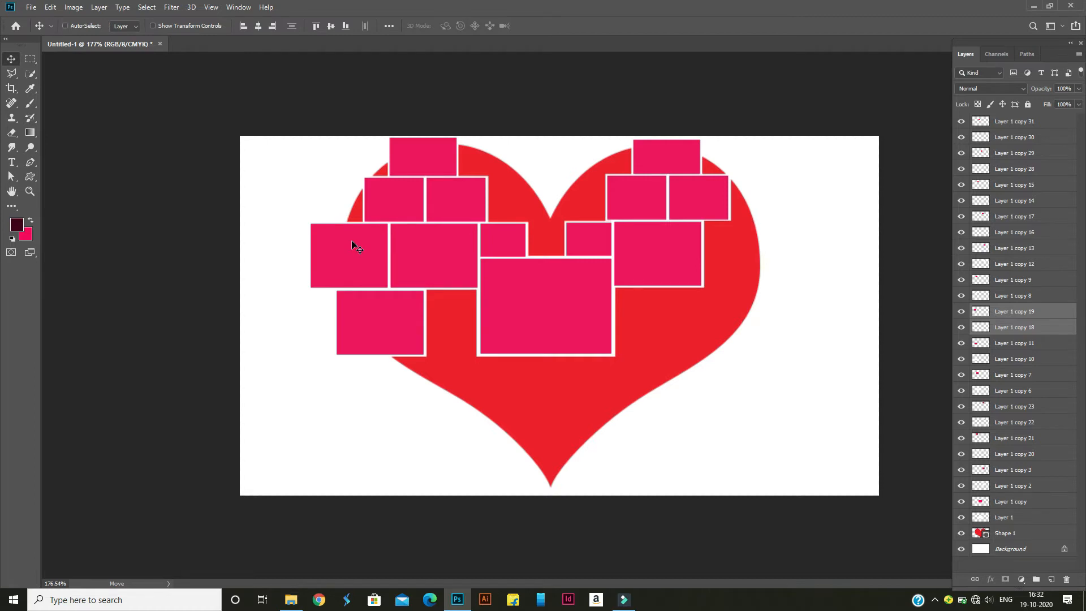
drag(339, 249, 731, 247)
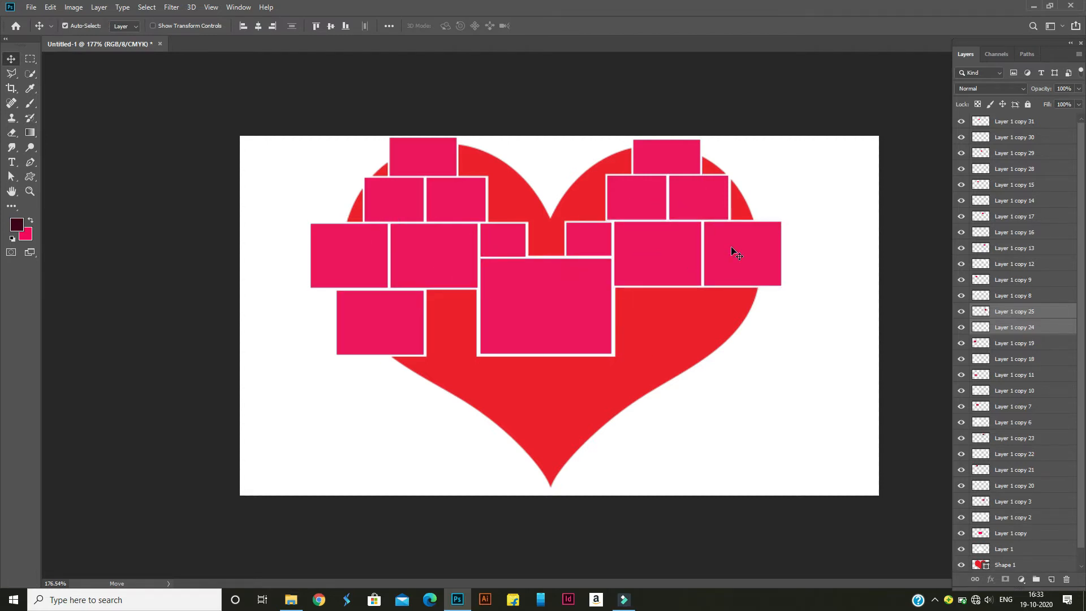
Duplicate the lower-left frame to the heart's lower right, and fit another copy narrowed to 56.99% width against the central frame's left side
click(392, 317)
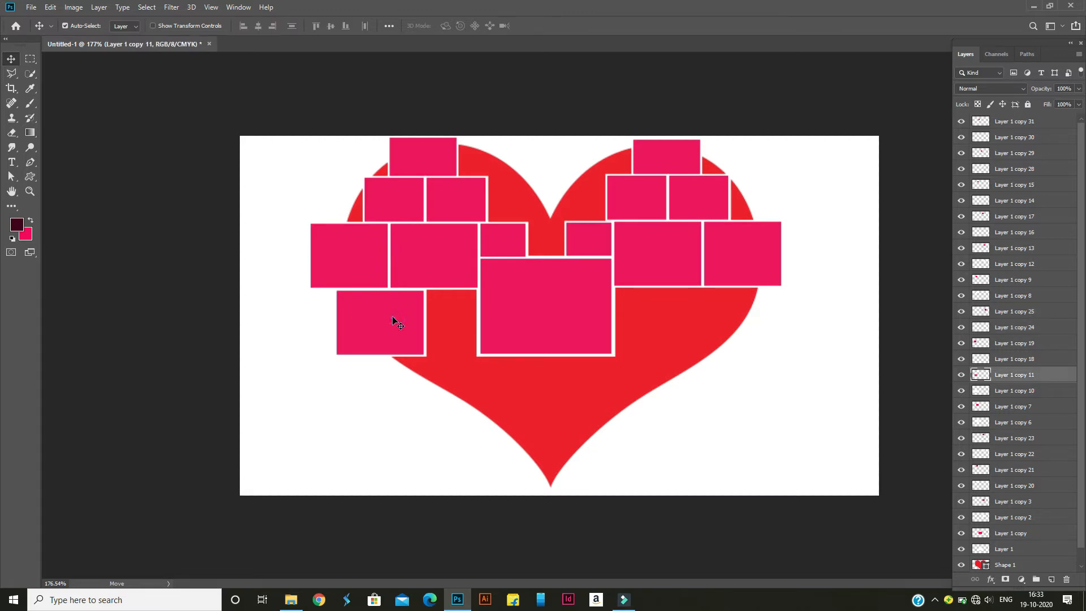
shift+click(1045, 395)
drag(396, 337, 450, 323)
key(ctrl+t)
key(Up)
key(Up)
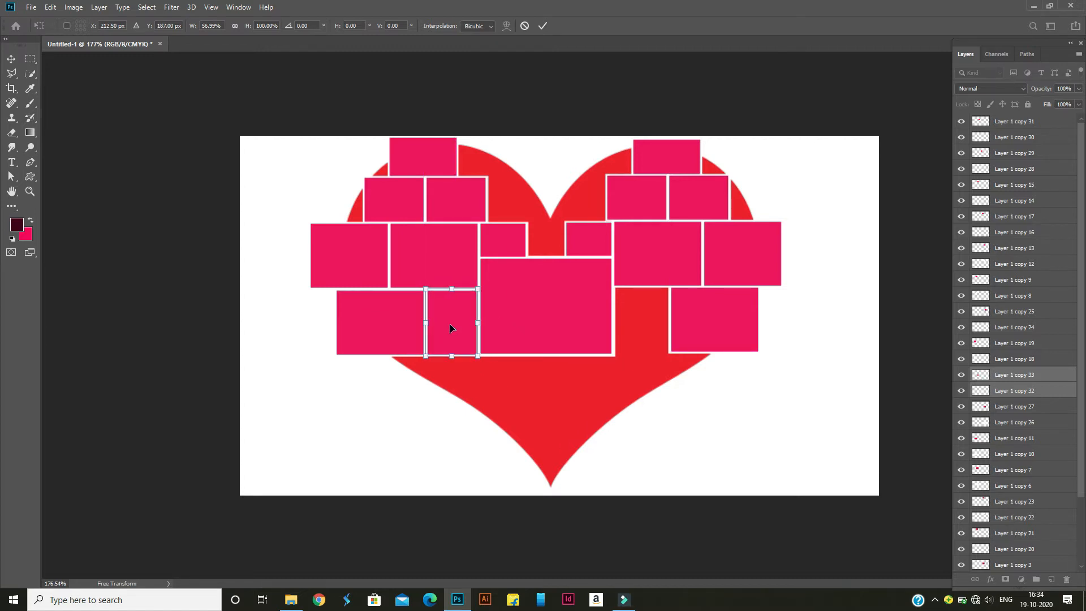
click(542, 25)
click(458, 321)
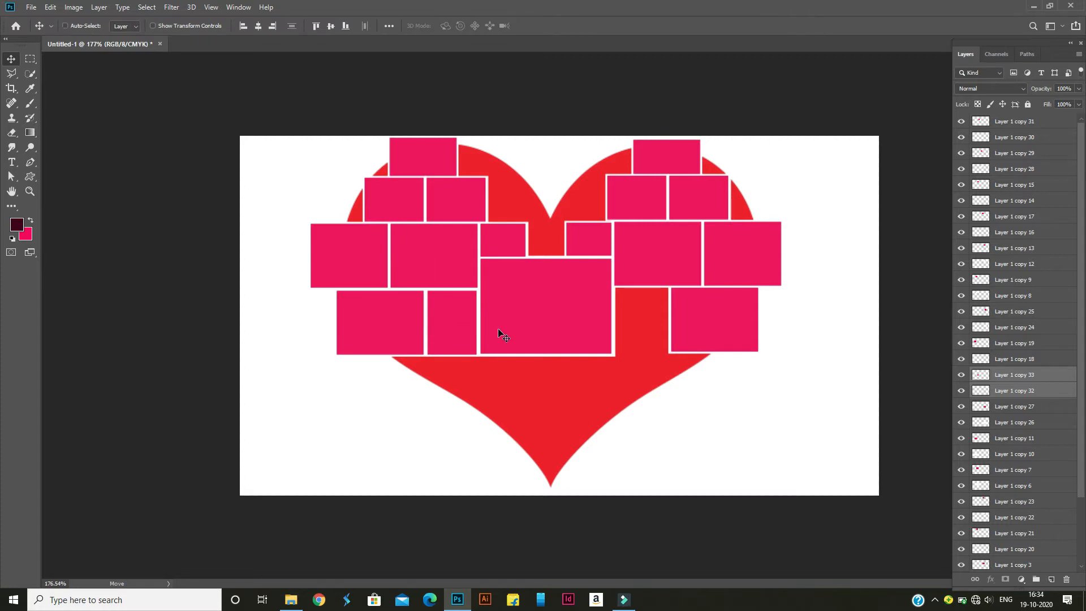
Nudge the narrow frame (Layer 1 copy 33 and 32) and the lower-left frame (Layer 1 copy 11 and 10) toward the central frame
key(ctrl+t)
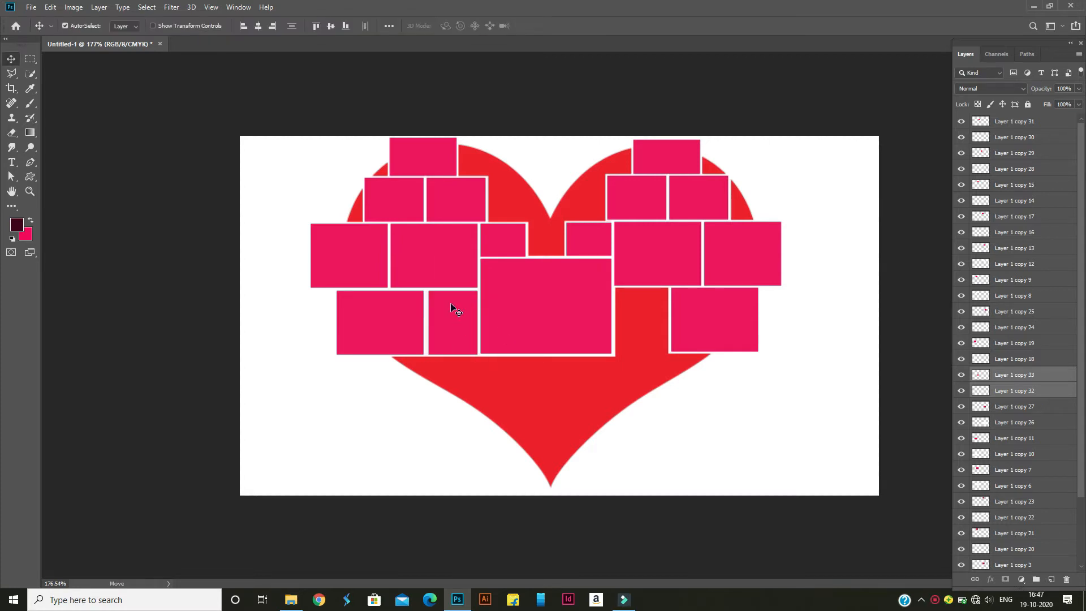
click(1015, 438)
shift+click(1037, 454)
key(Right)
key(Right)
key(Down)
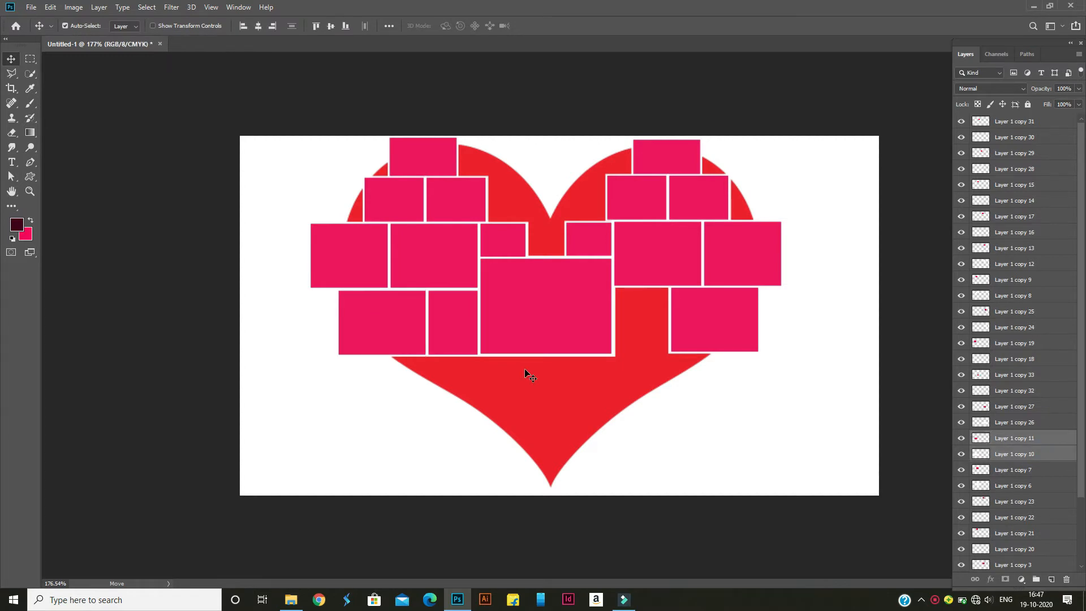
Duplicate the narrow frame and fit the copy between the central frame and the lower-right frame
key(ctrl+j)
drag(460, 332, 649, 331)
key(Down)
key(Right)
key(Down)
Nudge the lower-right frame, Layer 1 copy 27 and Layer 1 copy 26, slightly down and toward the narrow frame
key(Down)
key(Left)
key(Up)
click(1051, 439)
shift+click(1050, 455)
key(Left)
key(Down)
Transform the narrow frame, Layer 1 copy 35 and Layer 1 copy 34, to fit against the central frame's right side
click(635, 325)
shift+click(1040, 392)
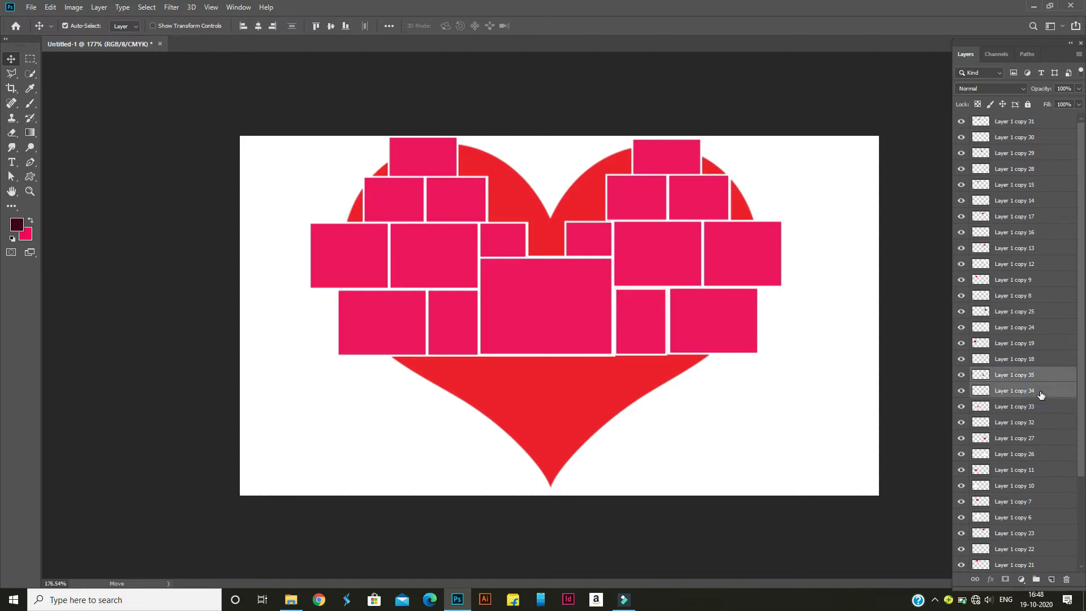
key(ctrl+t)
drag(667, 356, 615, 356)
key(Return)
key(ctrl+t)
click(543, 24)
Nudge the lower-right frame down and left so it lines up with the narrow frame beside it
click(673, 339)
shift+click(988, 455)
key(Down)
key(Down)
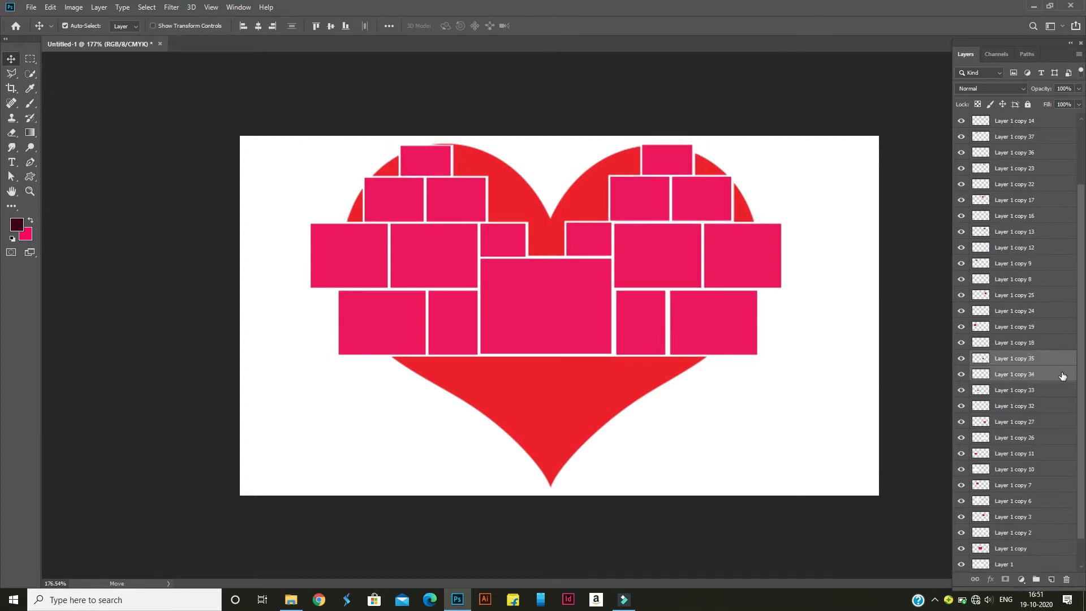
click(1018, 422)
shift+click(1013, 440)
key(Left)
key(Left)
key(Left)
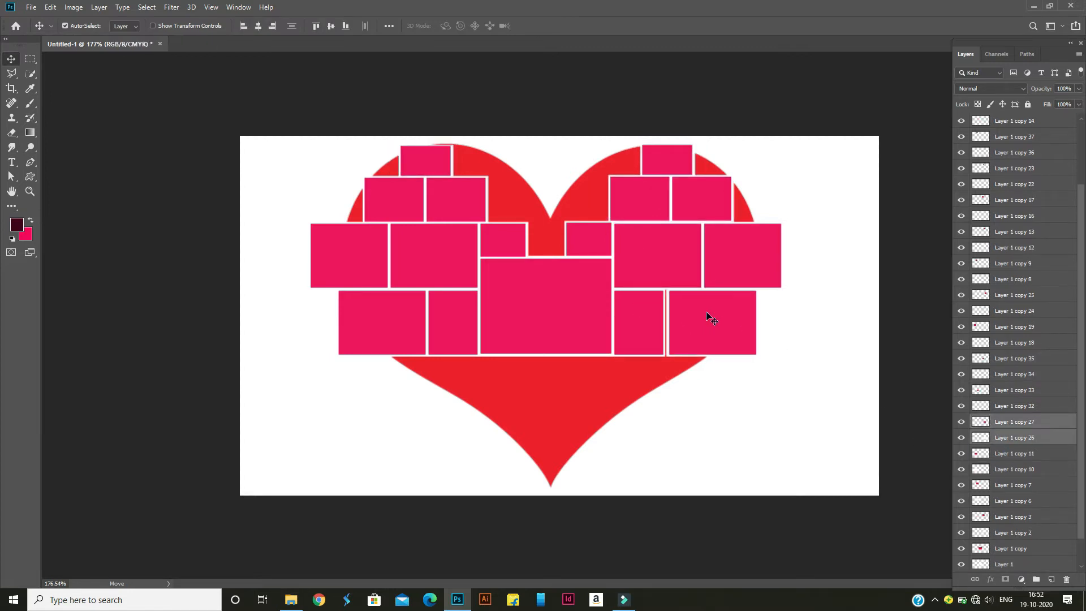
click(763, 434)
Duplicate the lower-left frame into the row below, offset toward the heart's center, and scale the copy to 91.18%
click(386, 343)
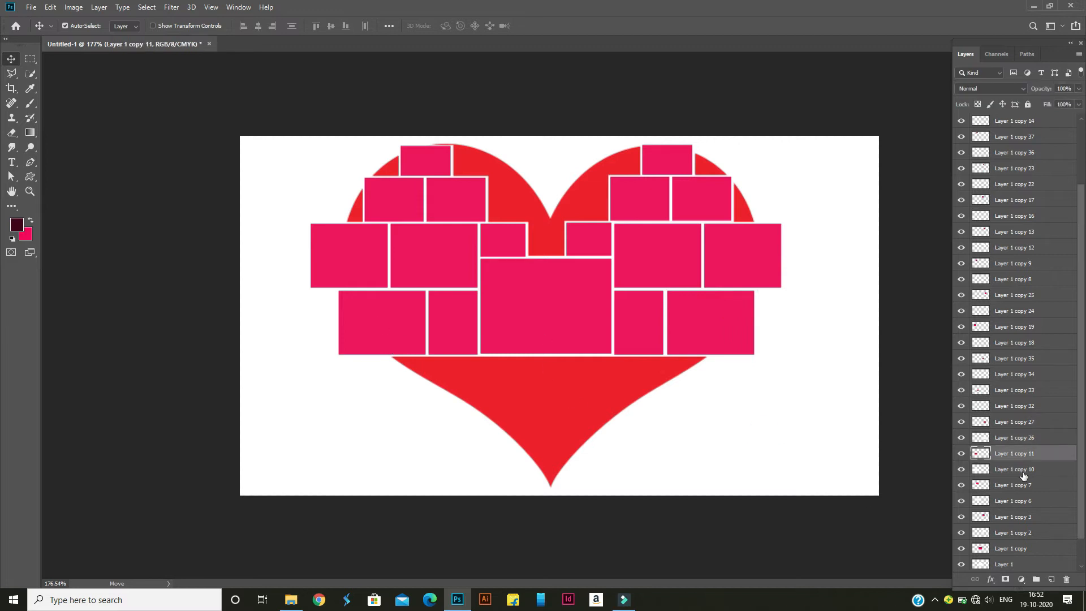
drag(377, 329, 402, 418)
key(ctrl+t)
key(Up)
key(Up)
key(Up)
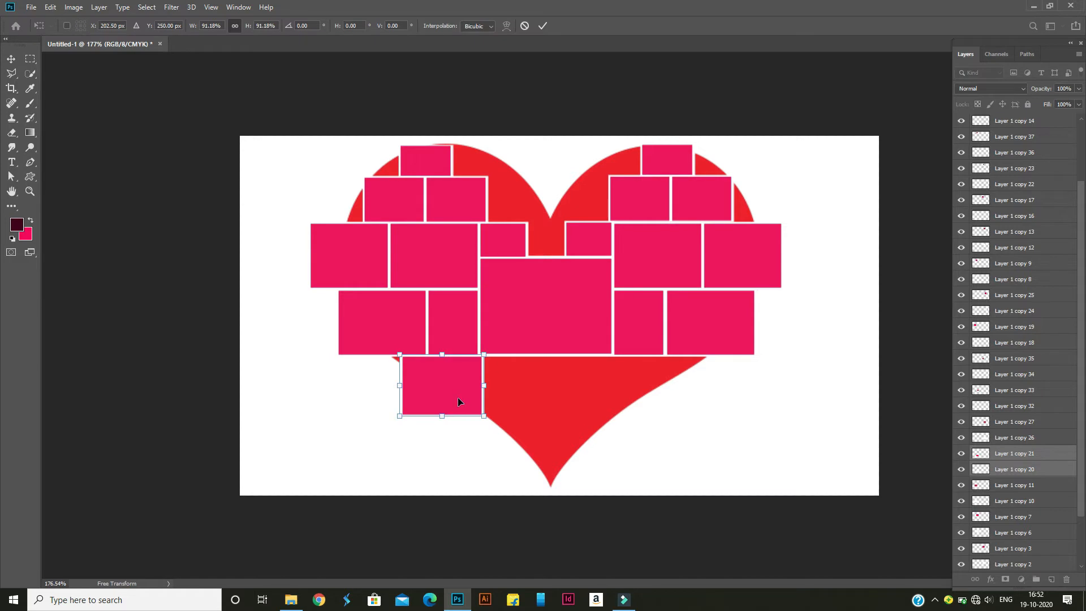
key(Return)
Duplicate the scaled frame and place the copy at the mirrored position under the lower-right frames
drag(445, 375, 670, 375)
key(Left)
key(Left)
key(Left)
key(Left)
key(Left)
key(Left)
key(Left)
key(Left)
key(Left)
key(Left)
key(Left)
key(Left)
key(Left)
key(Left)
key(Left)
key(Left)
key(Left)
key(Left)
key(Left)
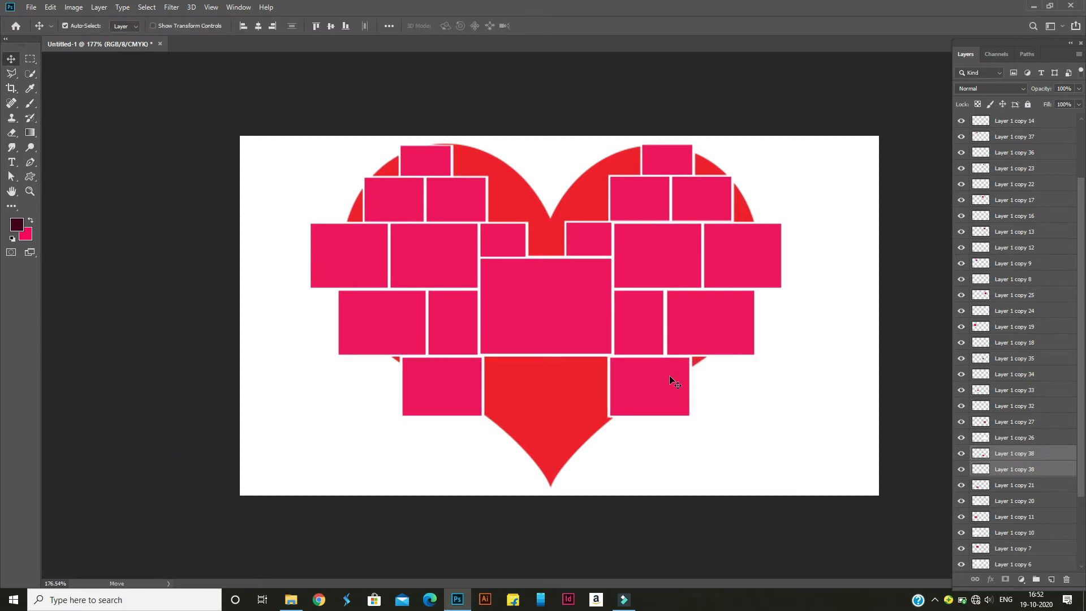
Scale down a frame copy and place it in the next row down, on the left of the heart's tip
key(ctrl+t)
drag(614, 416, 605, 423)
drag(569, 456, 497, 442)
key(Return)
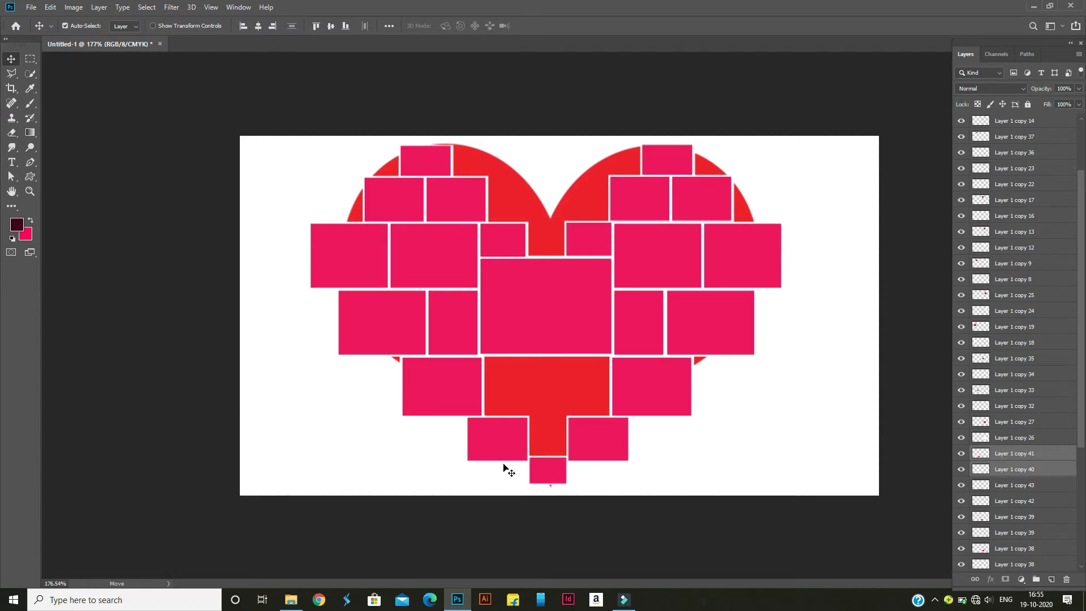
Duplicate the central frame with its border layer and move the copy to the blank area at the canvas's lower left
click(538, 339)
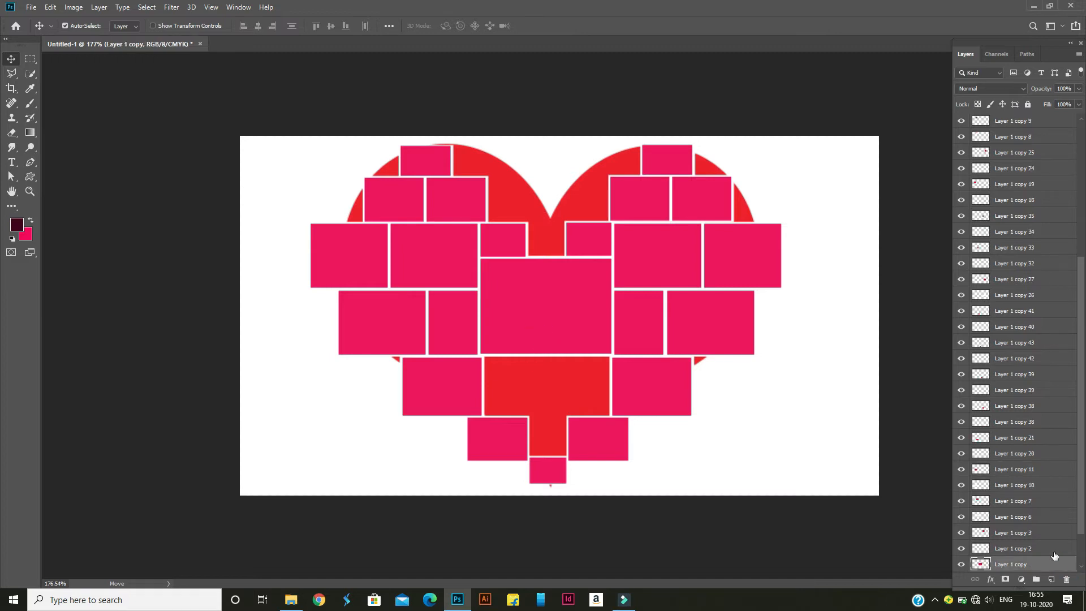
scroll(1054, 556, down, 3)
ctrl+click(1039, 532)
key(ctrl+j)
drag(515, 298, 272, 407)
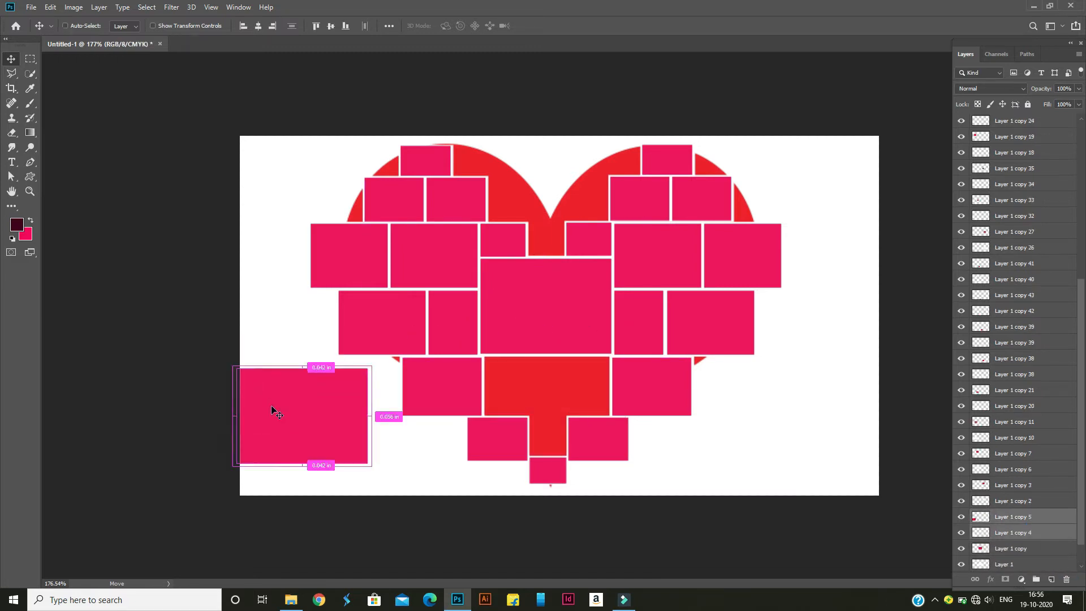
Resize the central frame's copy to fit the gap directly below the central frame, between the two neighboring frames
key(ctrl+t)
drag(302, 367, 301, 399)
drag(287, 430, 551, 419)
drag(482, 386, 565, 396)
drag(477, 417, 481, 417)
key(Right)
key(Right)
key(Right)
key(Return)
Nudge the frame left of the new wide frame, Layer 1 copy 21 and Layer 1 copy 20, right against it
click(460, 389)
shift+click(1023, 407)
key(Right)
key(Right)
key(Right)
key(Up)
key(Down)
key(Right)
Nudge the frame right of the new wide frame, the two Layer 1 copy 38 layers, left against it
click(649, 386)
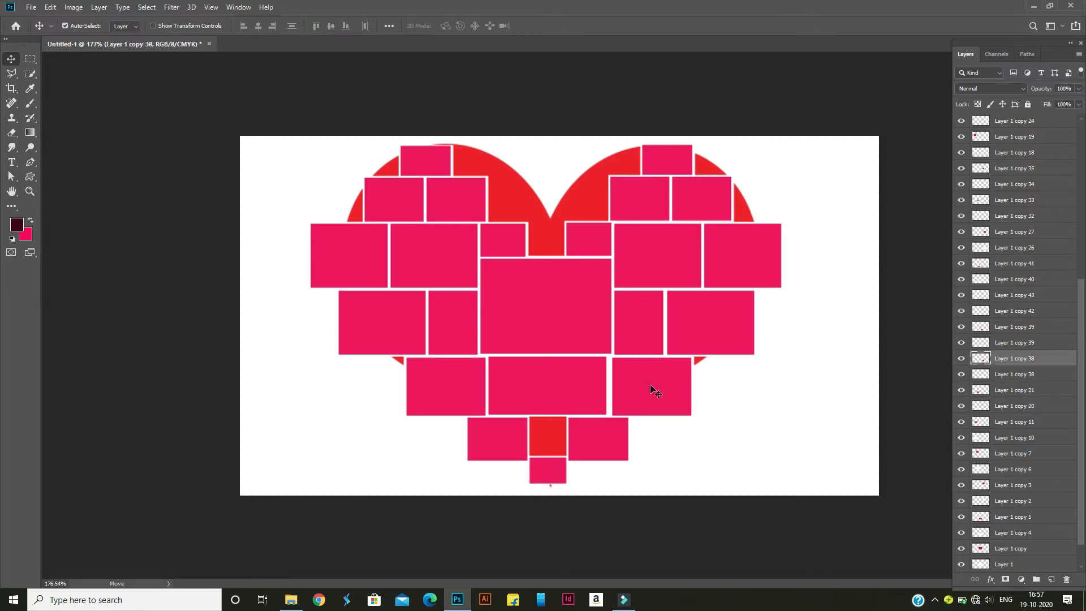
shift+click(1045, 373)
key(Left)
key(Left)
key(Left)
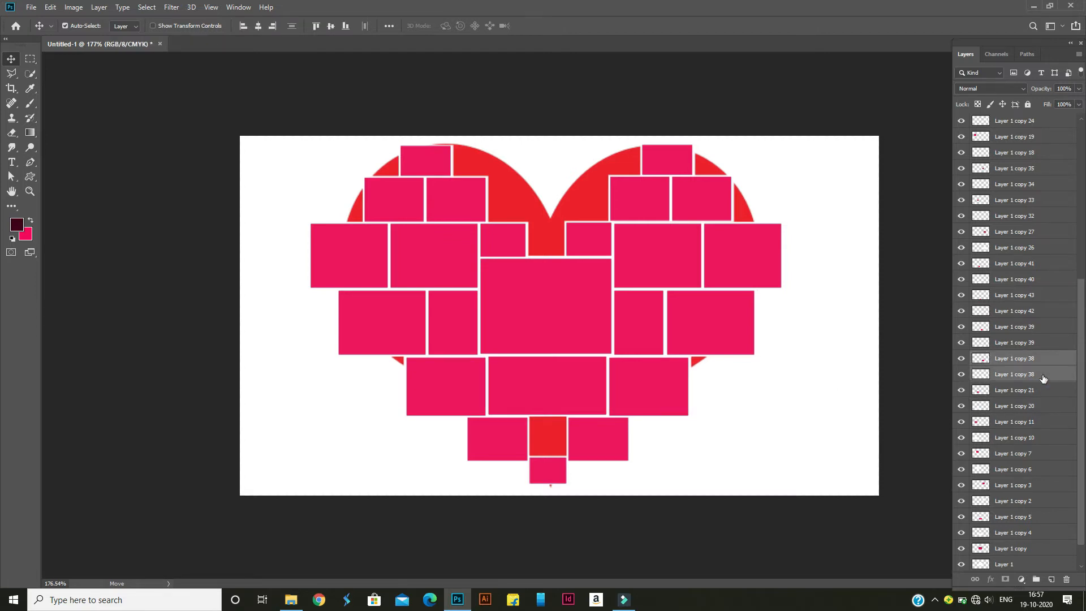
Scale the frame at the heart's tip to 120.52% and place it just below the small frames' row
click(544, 473)
shift+click(546, 476)
key(ctrl+t)
drag(566, 484, 573, 489)
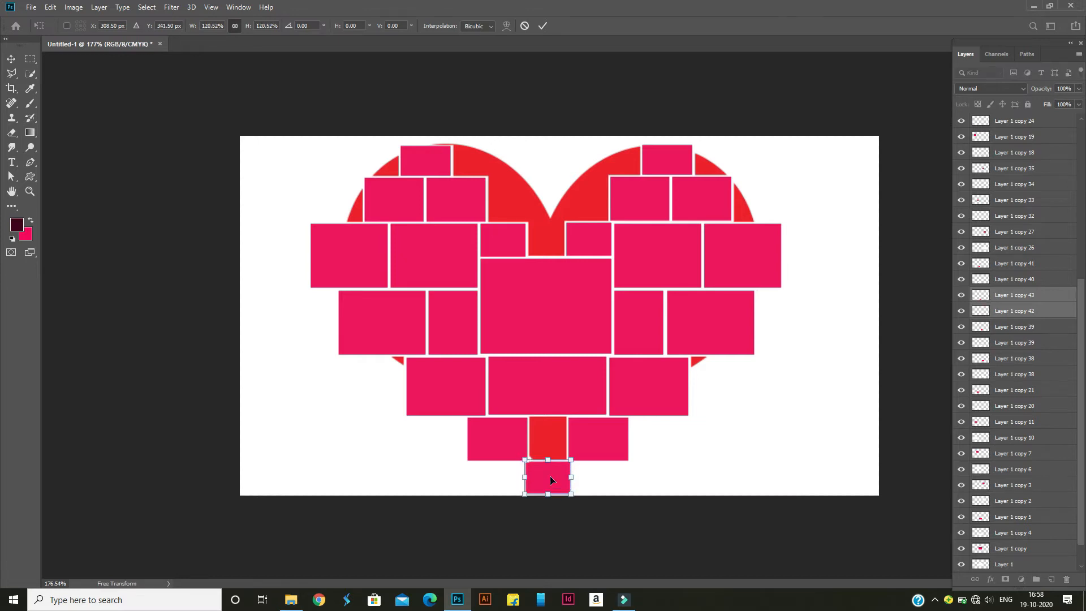
key(Return)
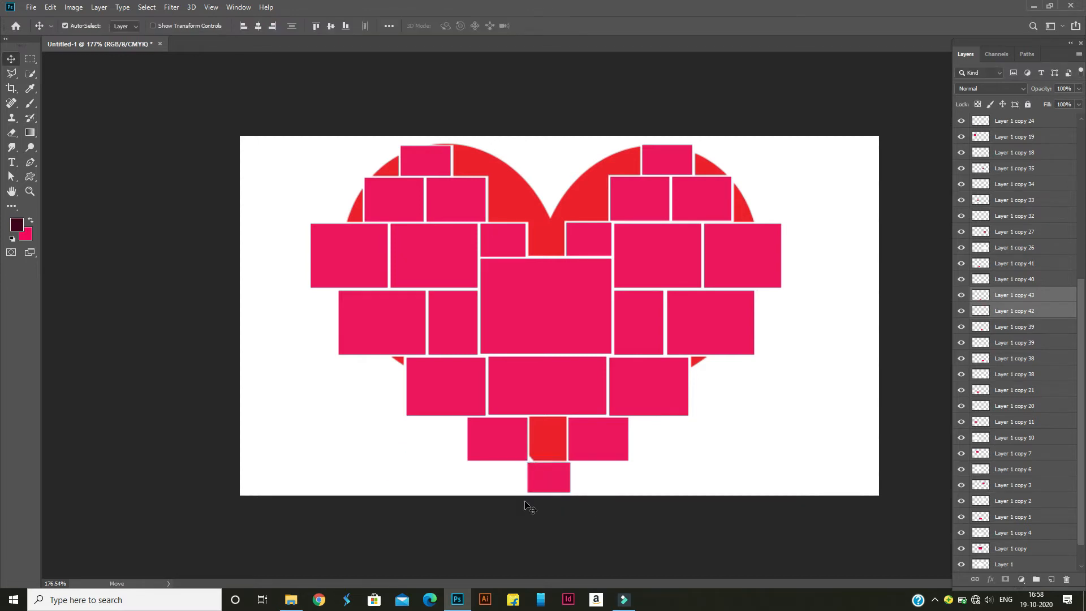
Nudge the small frame at the tip's upper left, Layer 1 copy 41 and Layer 1 copy 40, to the right
click(1017, 263)
shift+click(1025, 280)
key(Right)
key(Right)
key(Right)
key(Right)
key(Right)
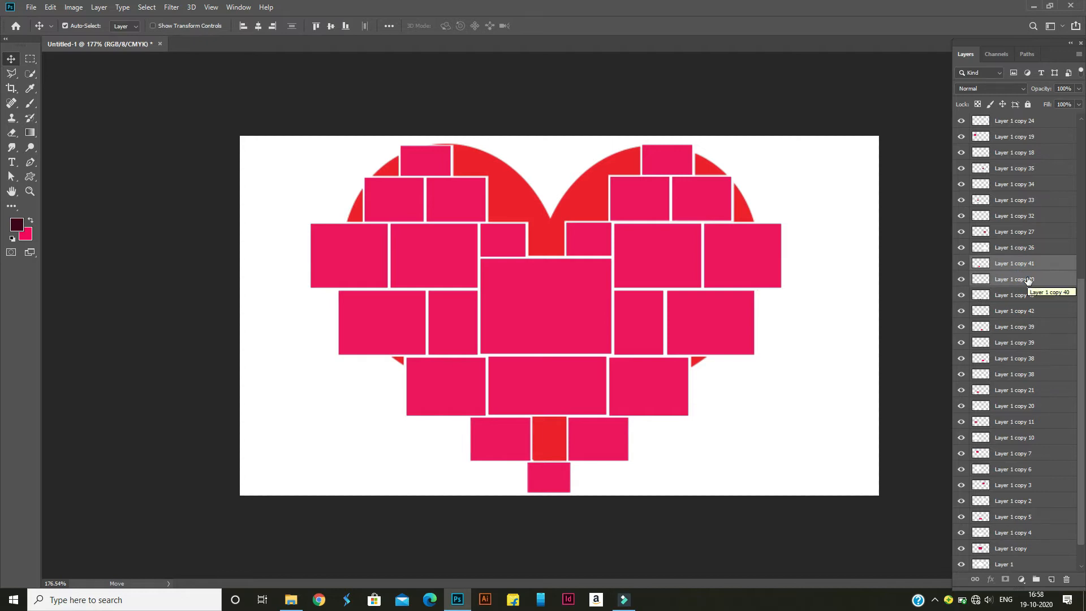
Duplicate the small frame above the central frame's right corner, narrow it to 72.00% width, and fit it between the bottom row's frames
click(576, 249)
shift+click(596, 209)
drag(597, 209, 567, 438)
key(ctrl+t)
drag(549, 402, 552, 415)
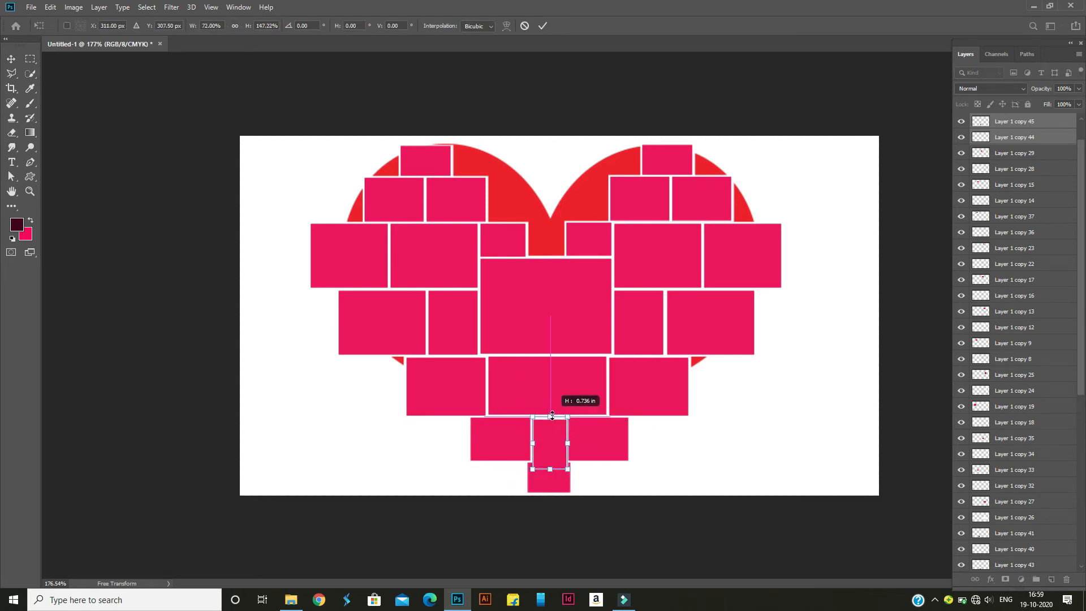
drag(549, 469, 550, 457)
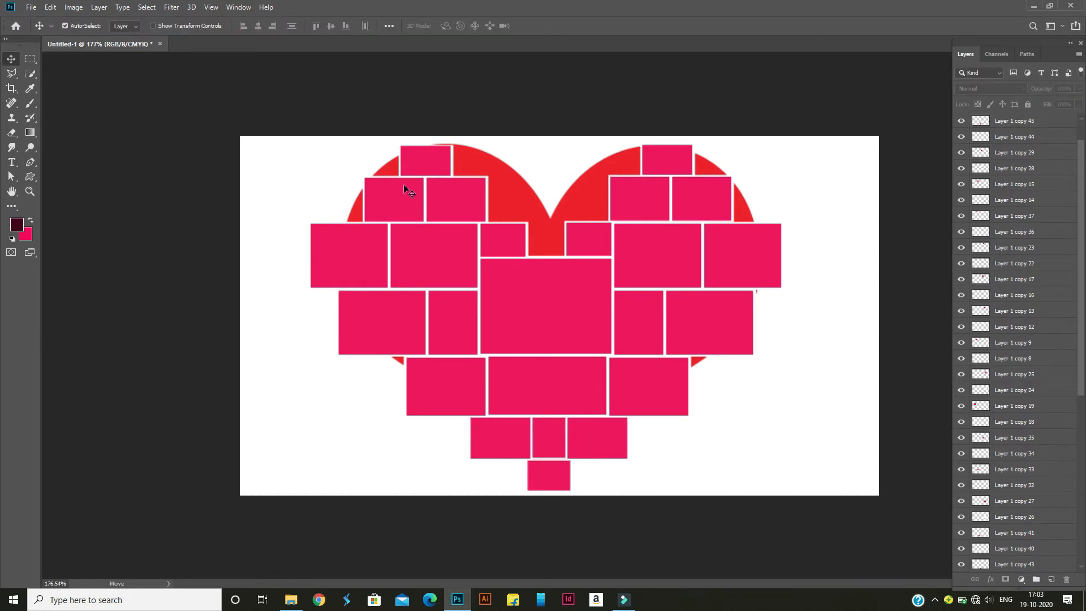
Group all the frame layers from Layer 1 up to Layer 1 copy 31
scroll(977, 299, down, 10)
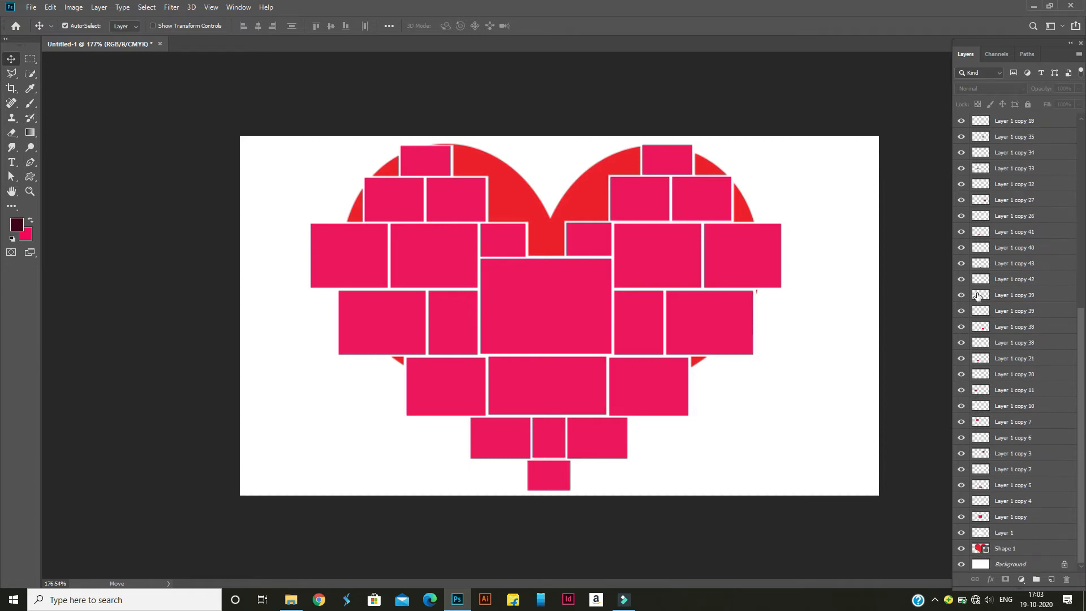
click(1012, 536)
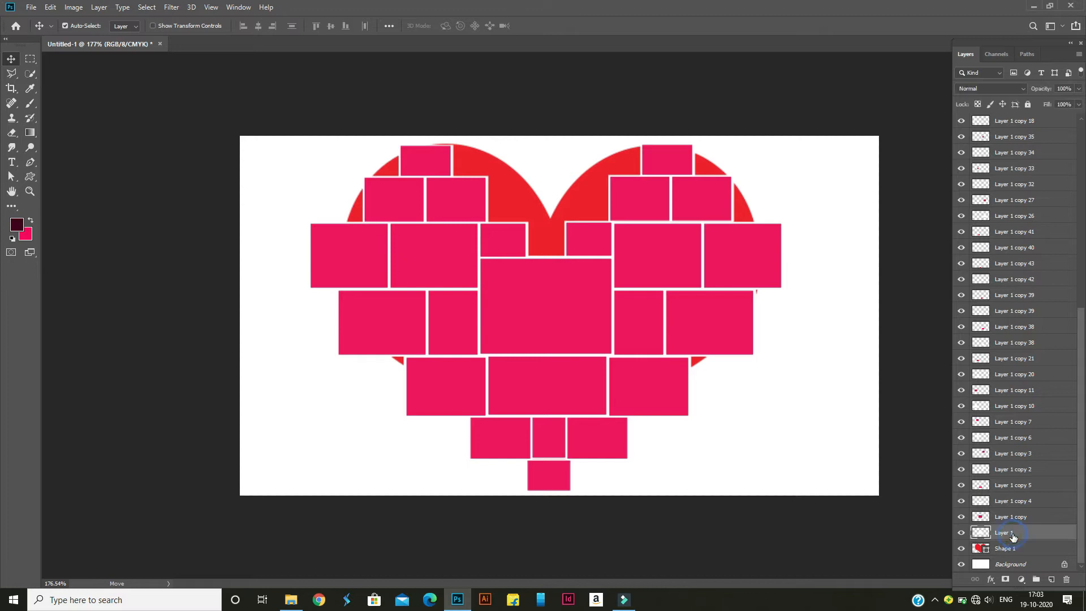
scroll(1018, 355, up, 3)
scroll(1018, 355, up, 5)
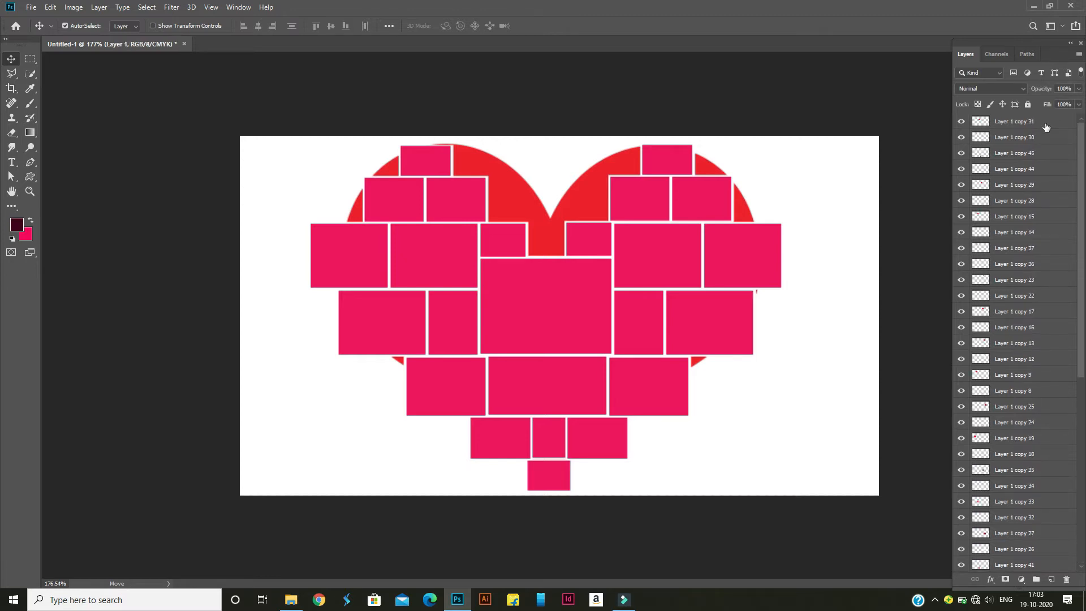
shift+click(1045, 127)
key(ctrl+g)
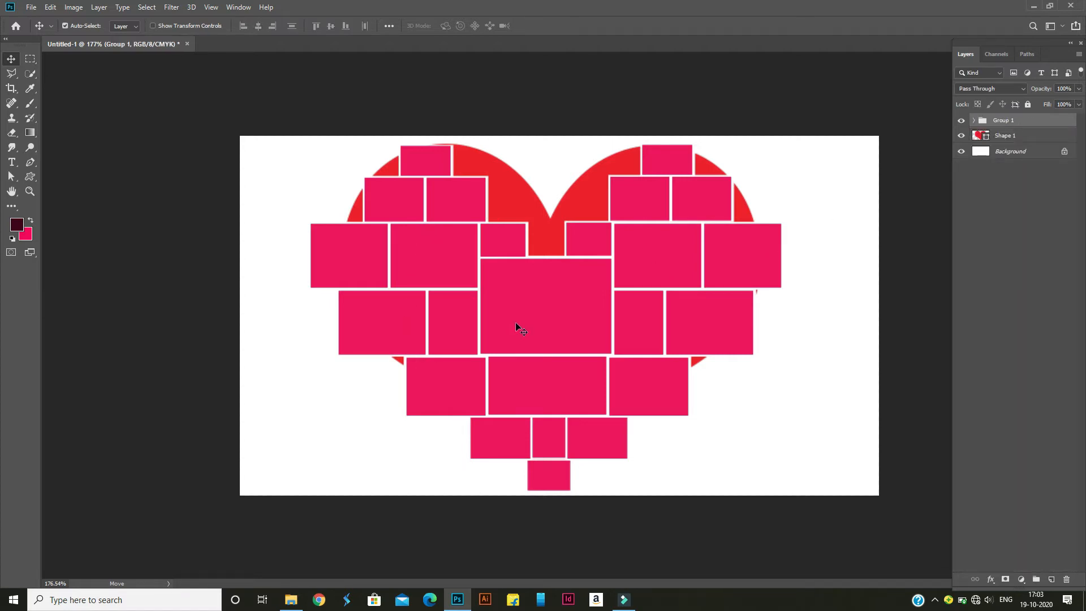
Expand Group 1 and select the central frame's pink layer, Layer 1 copy
click(973, 120)
scroll(1010, 327, down, 5)
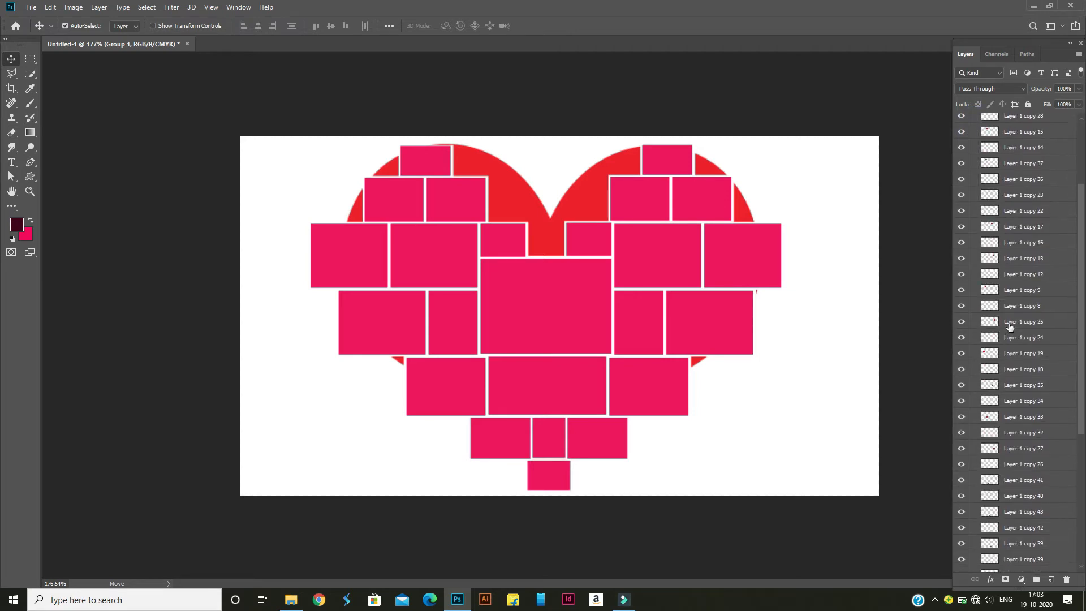
scroll(1011, 316, down, 2)
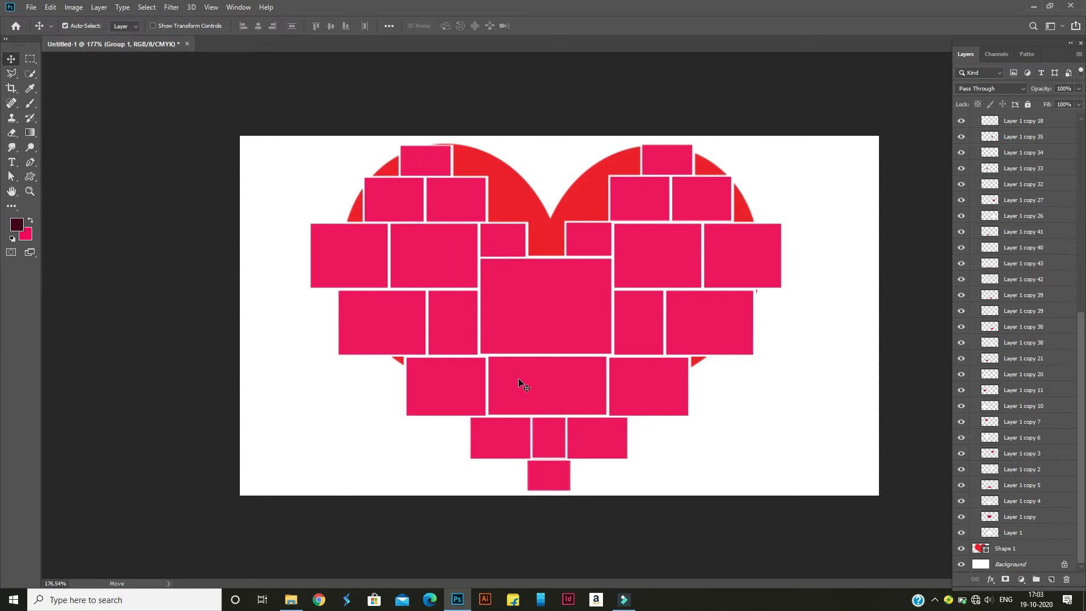
click(1019, 518)
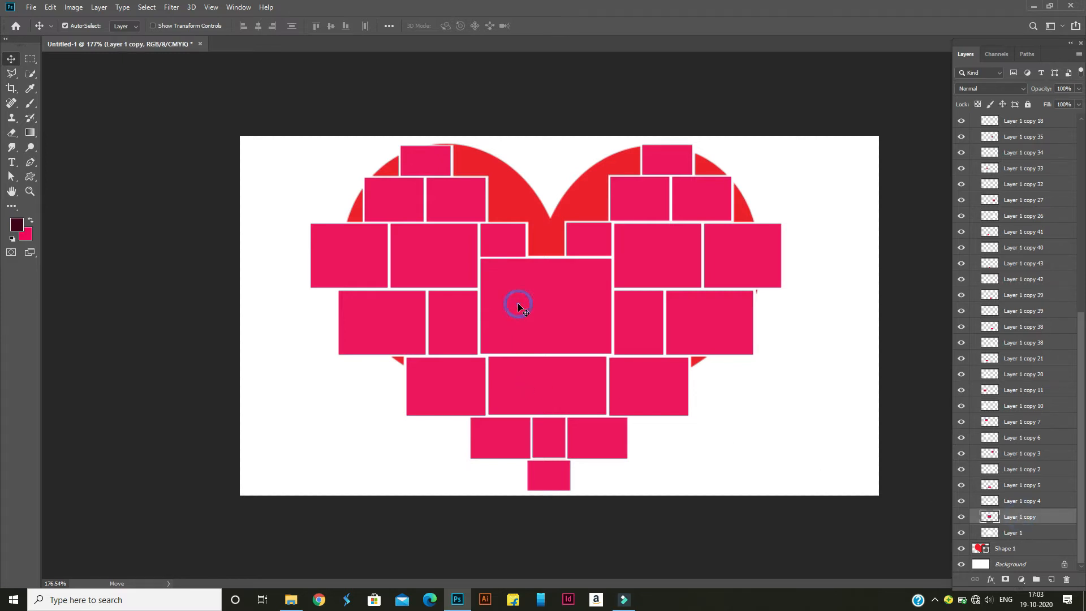
Place Screenshot_2020_0522_142134.png from File Explorer's "sweet images (miniature)" folder into the Photoshop document above Layer 1 copy
mouse_move(283, 609)
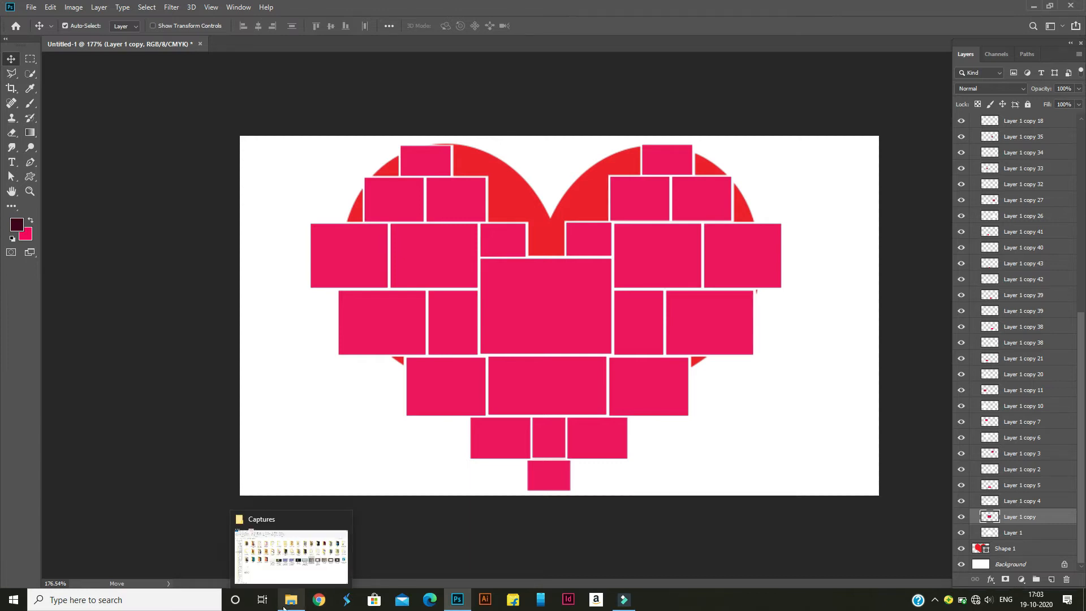
click(293, 555)
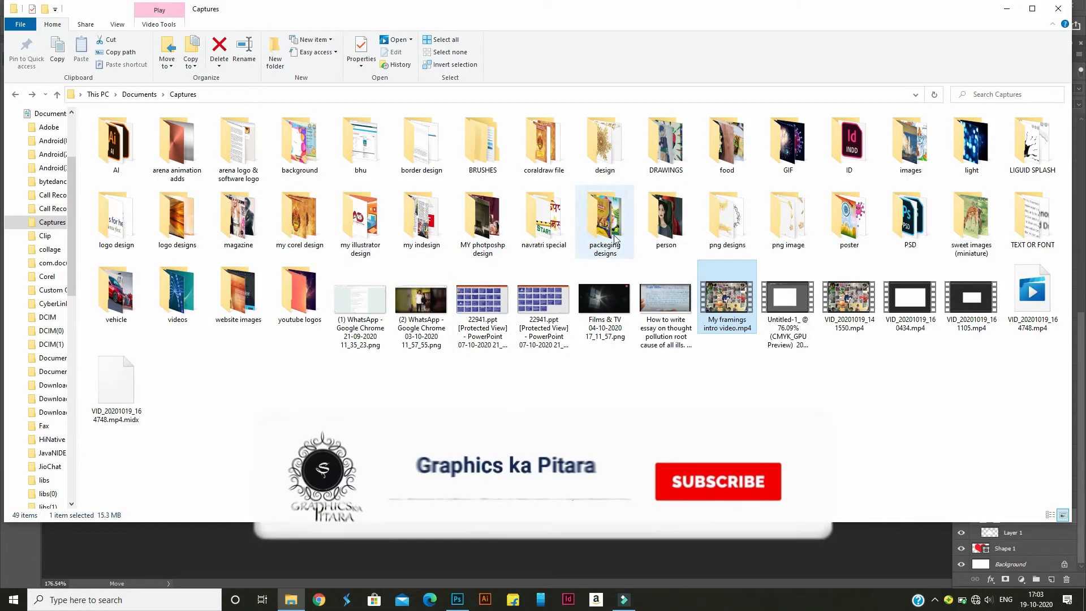
double_click(974, 242)
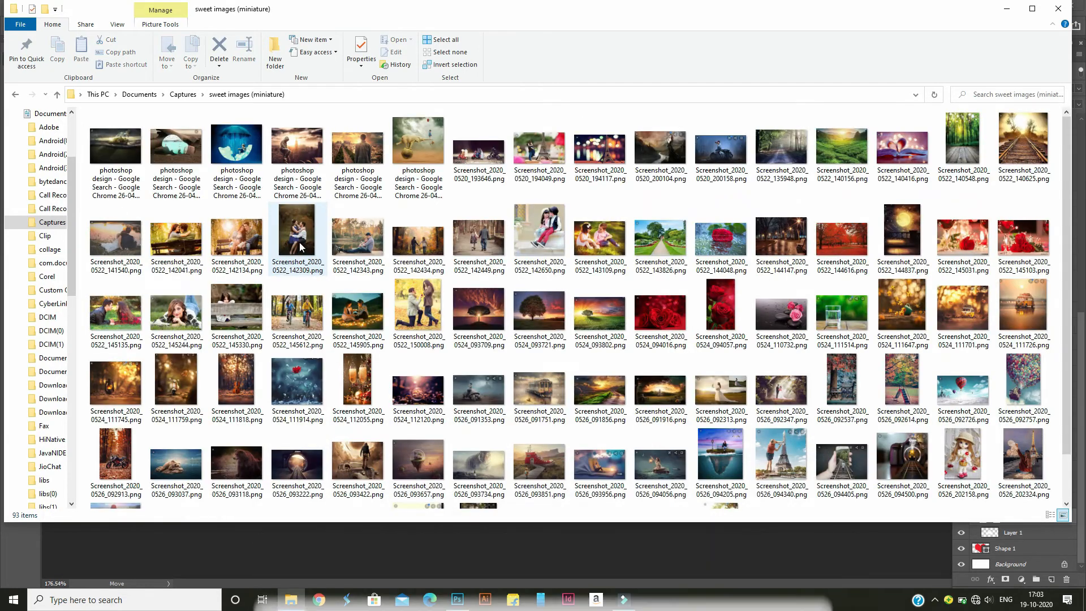
click(263, 258)
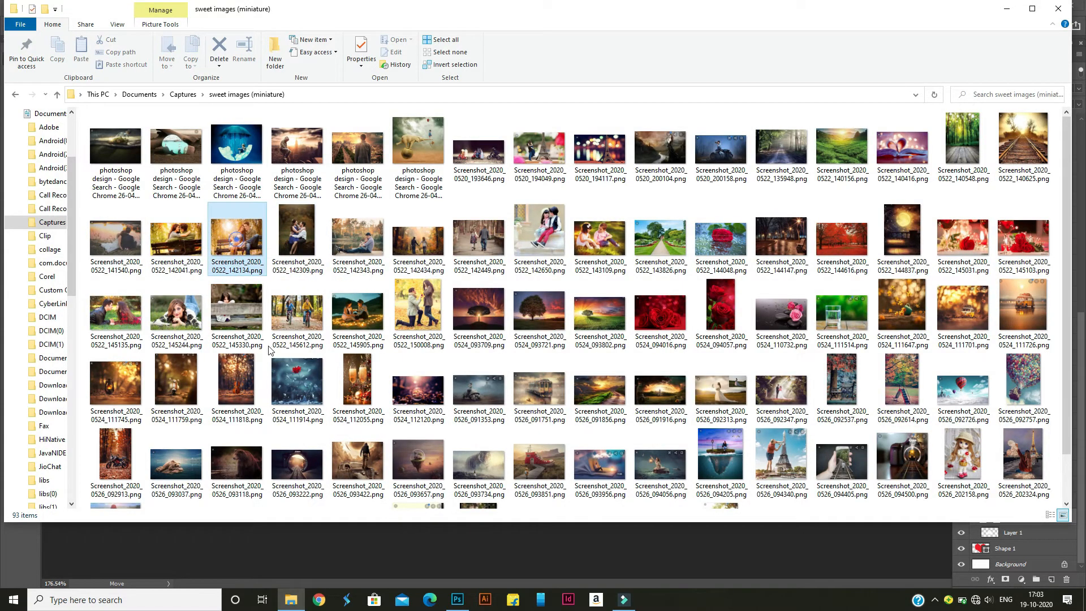
click(457, 600)
drag(553, 331, 553, 331)
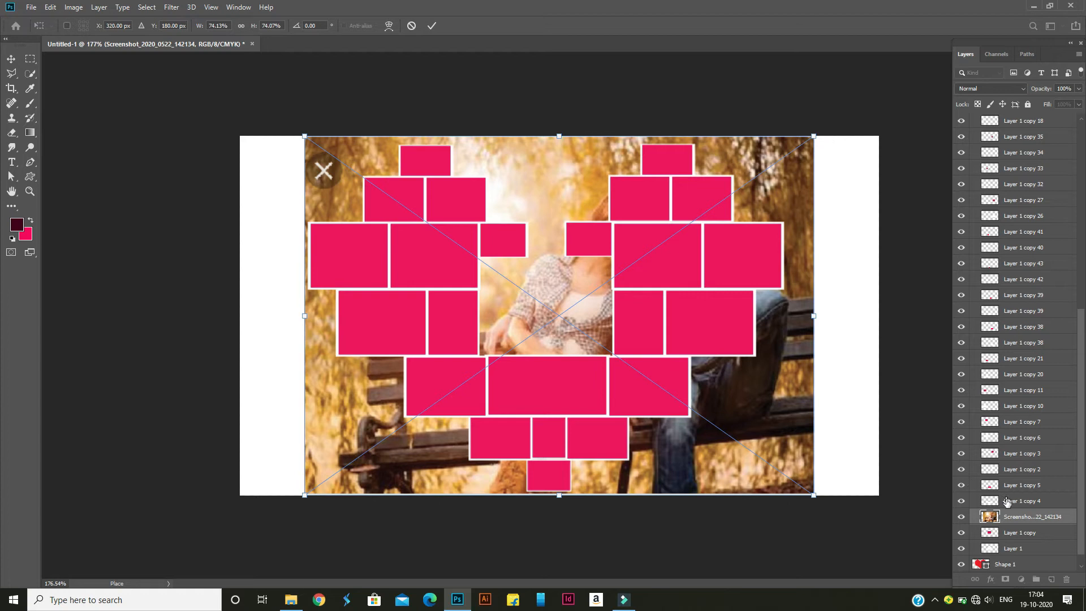
key(Return)
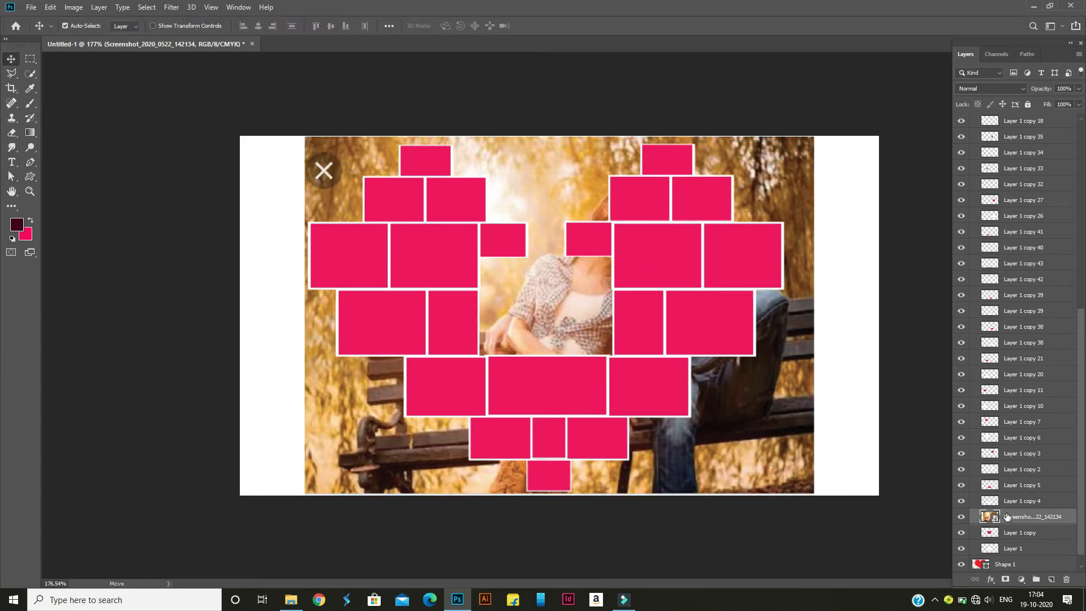
Rasterize the placed photo layer and clip it to the central frame's Layer 1 copy with a clipping mask
right_click(1006, 516)
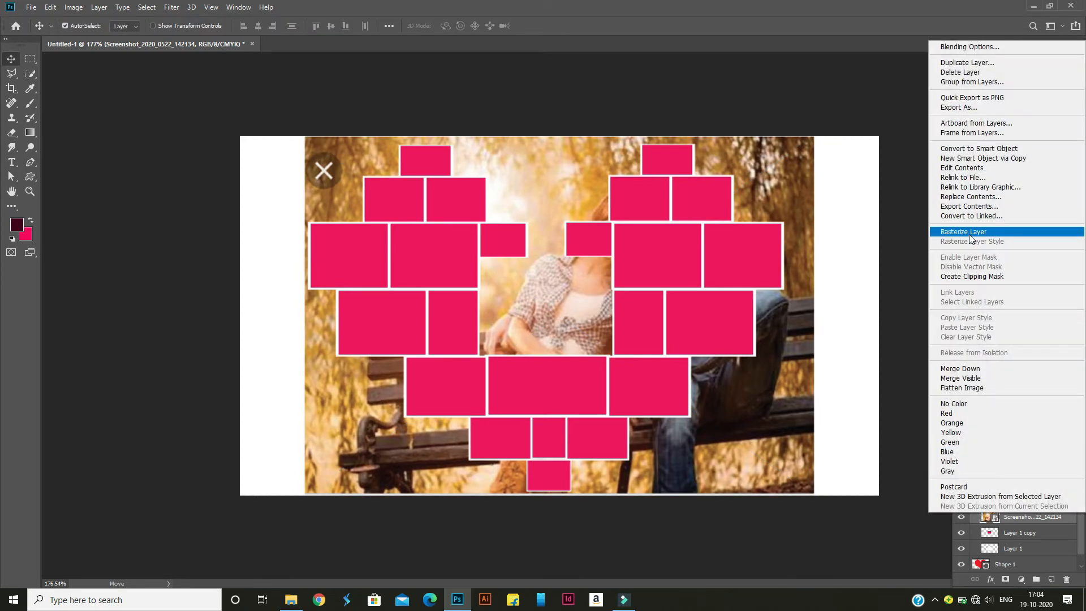
click(970, 237)
right_click(1014, 519)
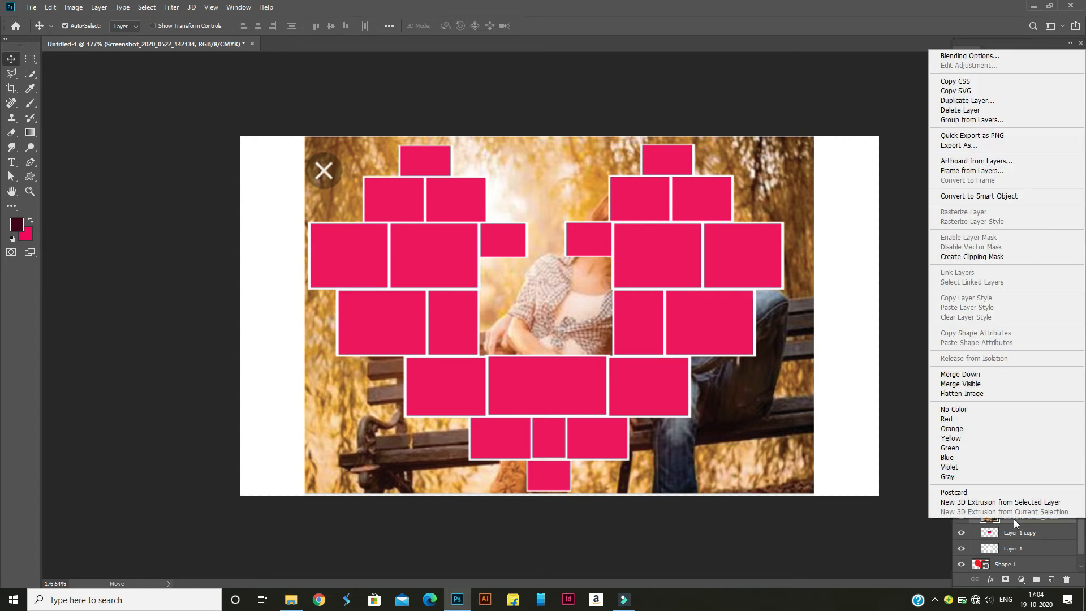
click(965, 258)
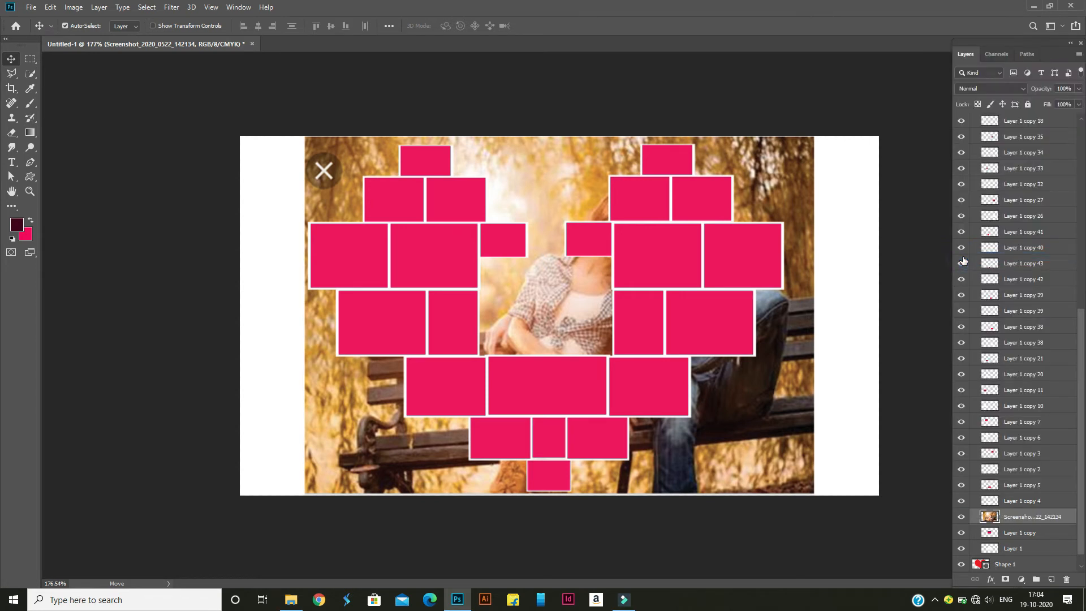
Scale the clipped couple photo to about 30% and position it to fill the central frame
key(ctrl+t)
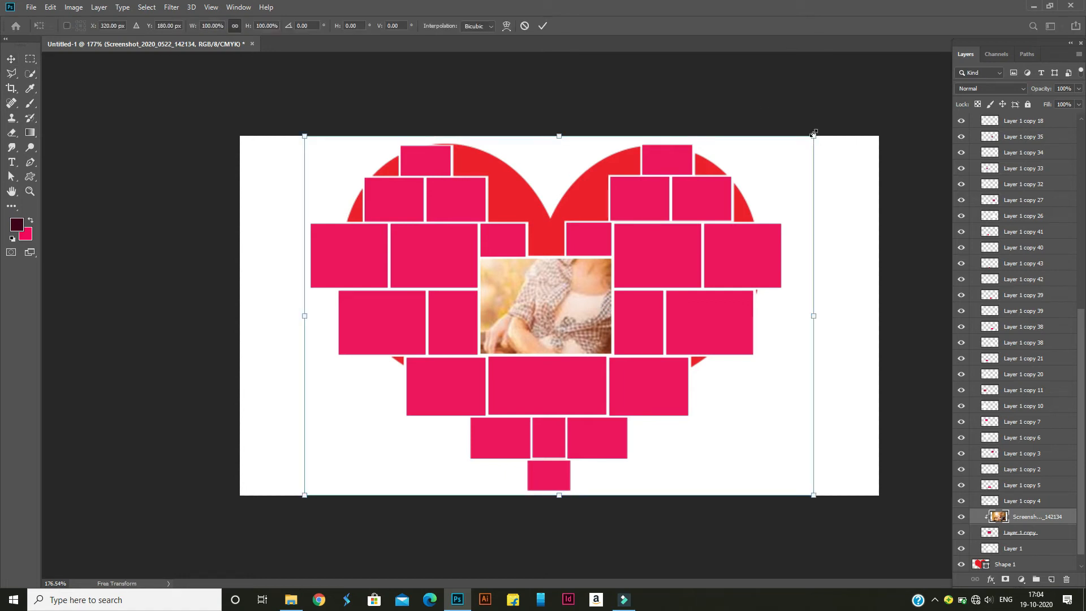
drag(813, 134, 639, 254)
drag(568, 316, 539, 315)
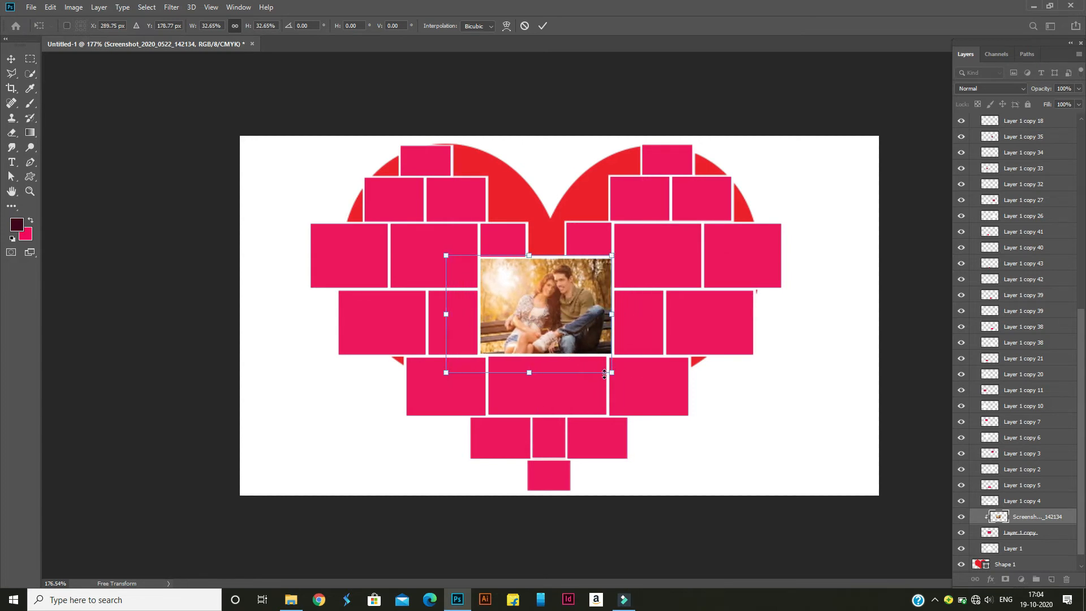
drag(612, 373, 605, 367)
drag(539, 338, 552, 333)
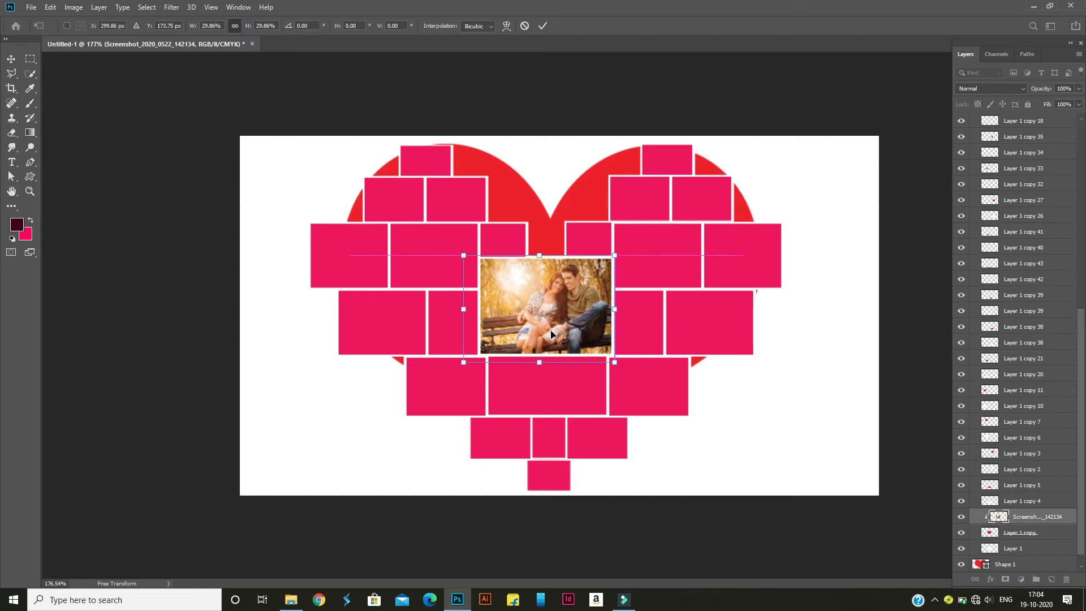
click(542, 26)
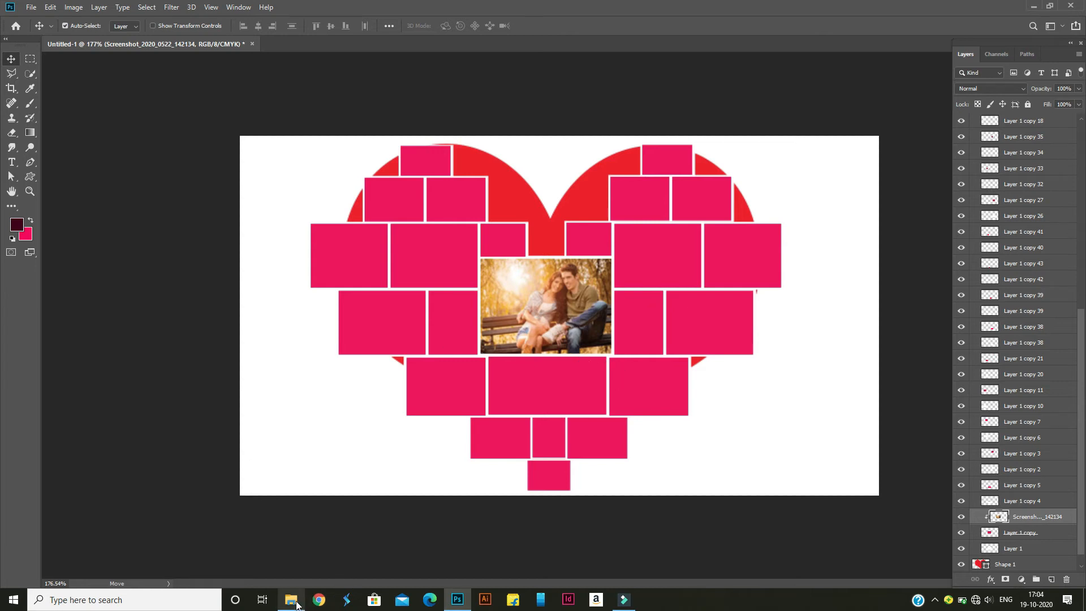
Place Screenshot_2020_0522_142343.png from File Explorer's "sweet images (miniature)" folder into the Photoshop document
mouse_move(290, 599)
click(298, 557)
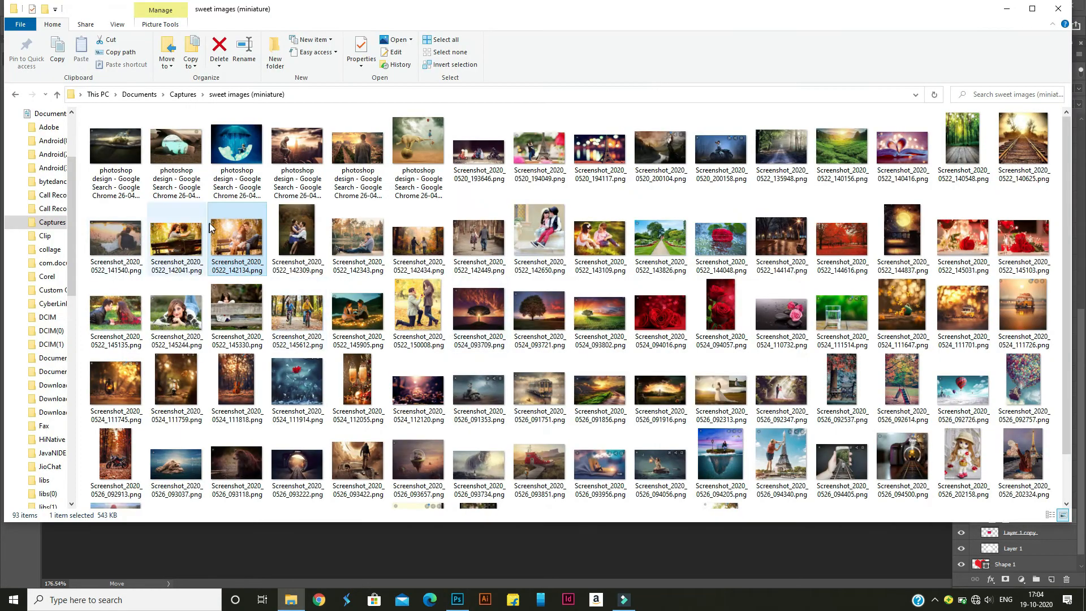
click(372, 246)
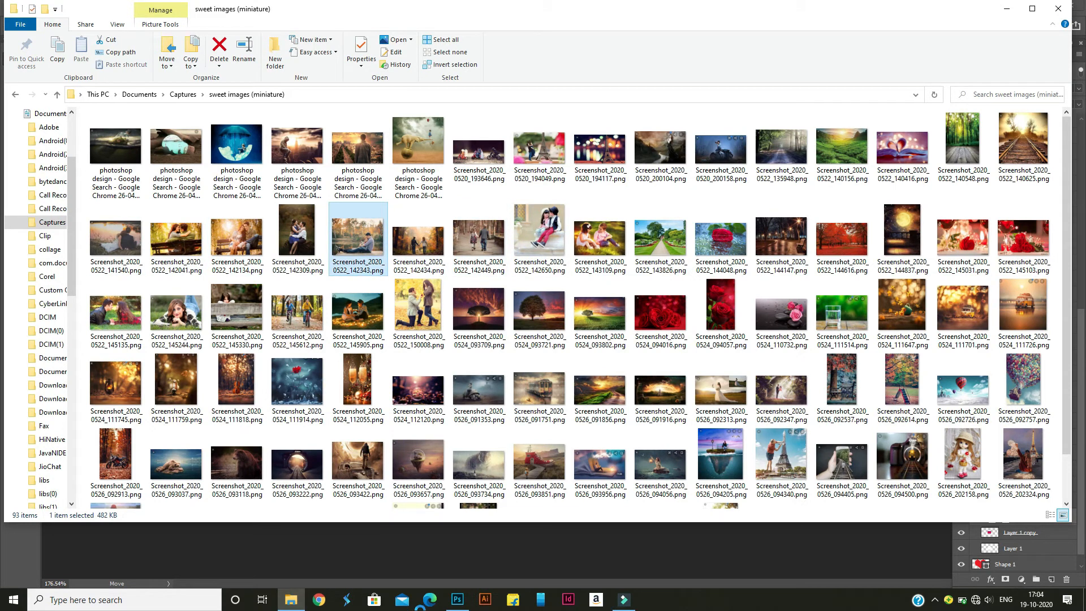
drag(460, 603, 405, 394)
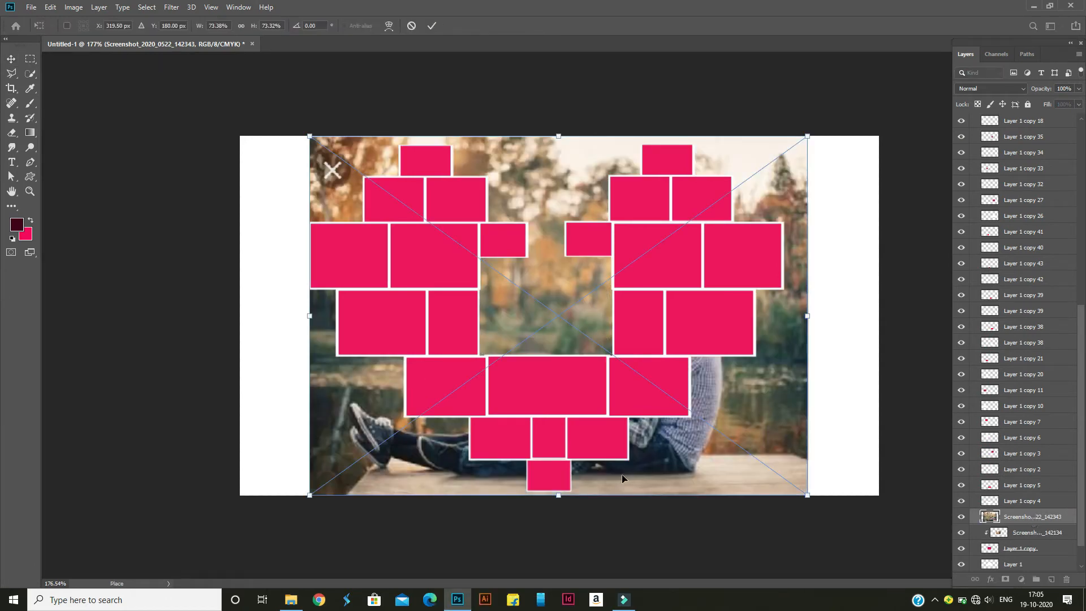
key(Return)
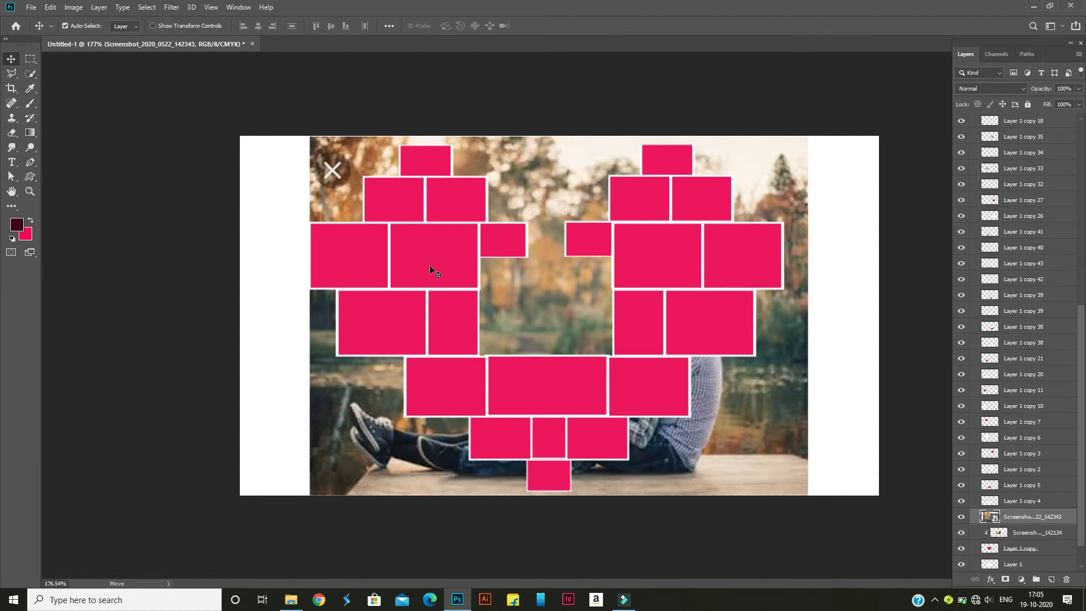
Move the Screenshot_2020_0522_142343 layer above Layer 1 copy 7, rasterize it, and clip it to that frame
click(430, 266)
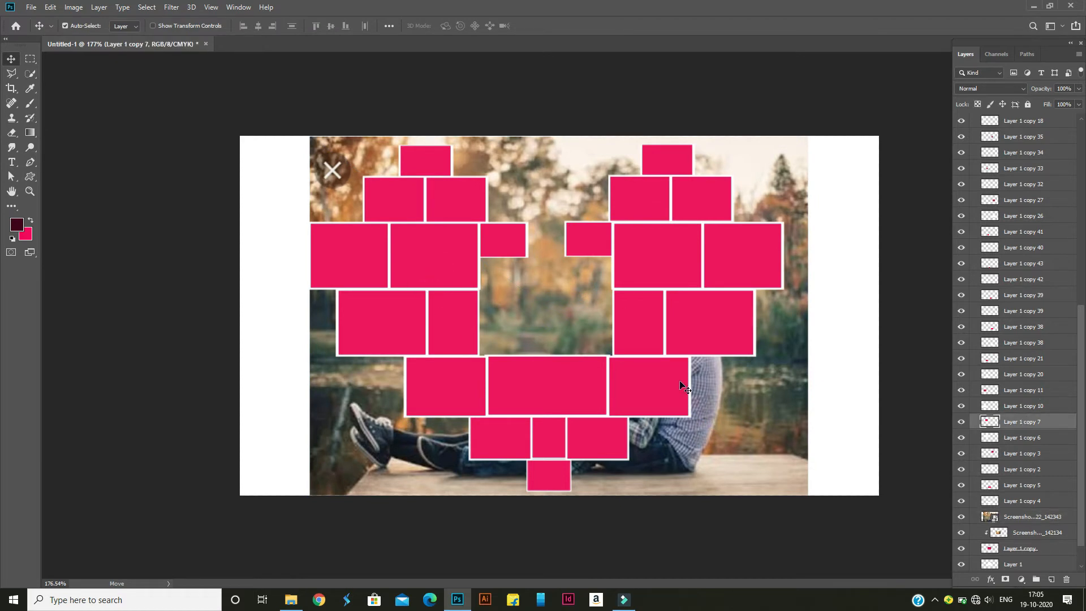
drag(1021, 519, 1020, 427)
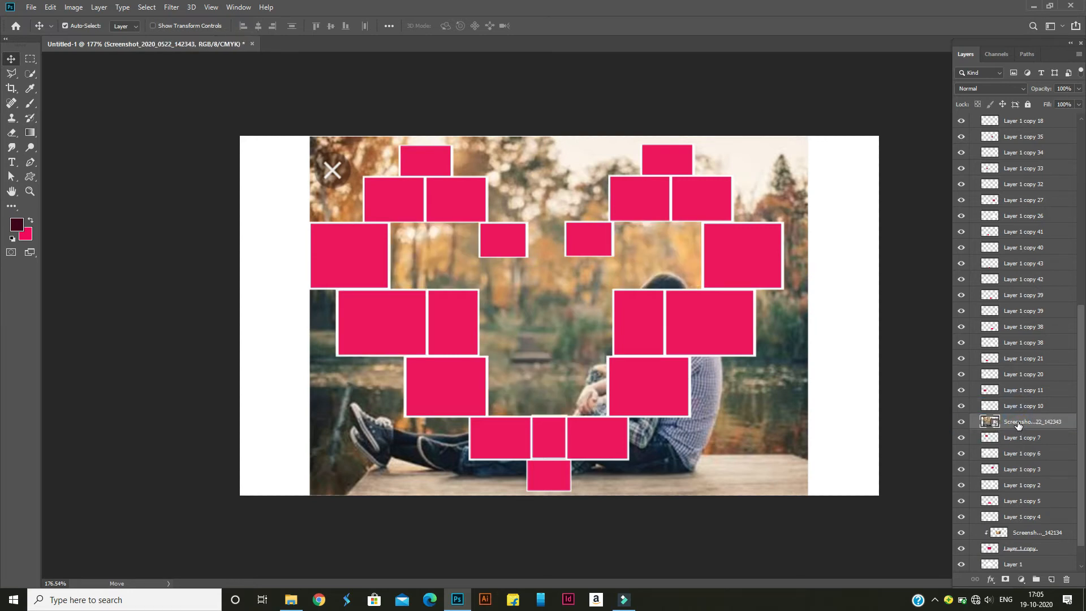
right_click(1018, 424)
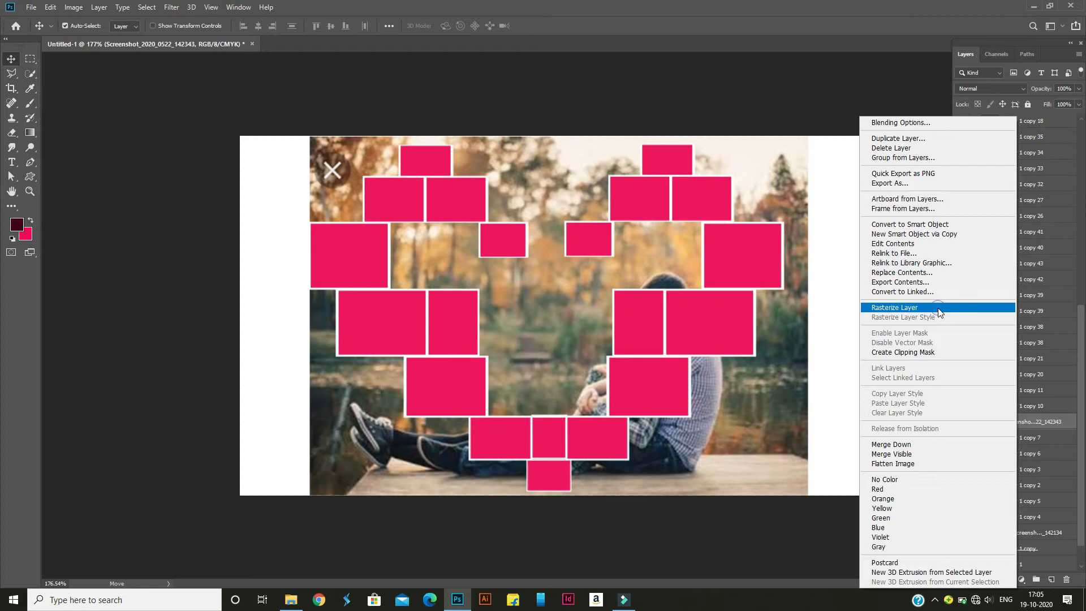
click(937, 308)
right_click(1013, 419)
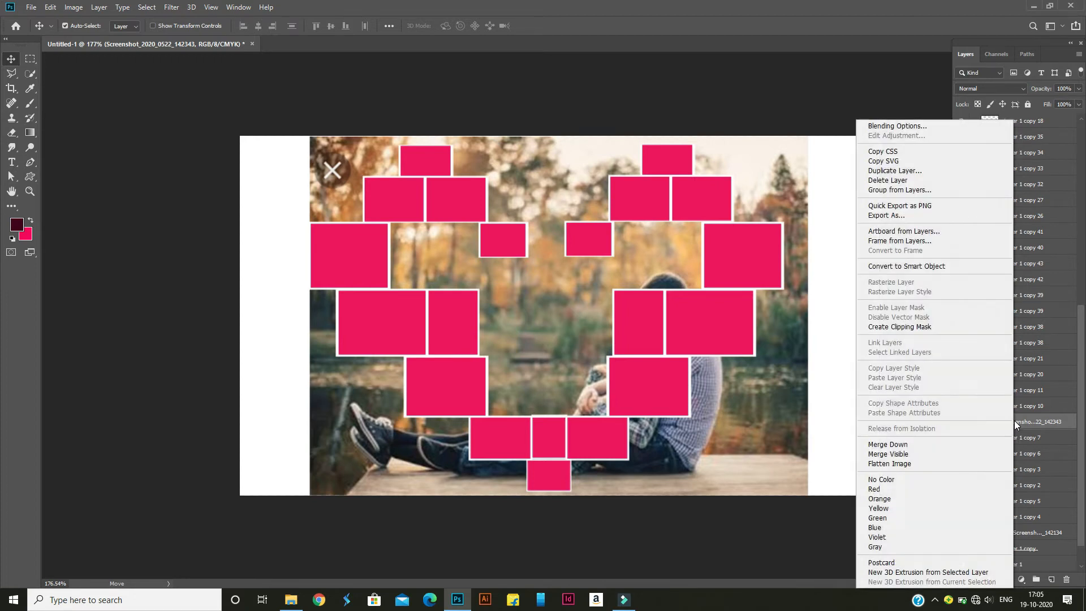
click(917, 327)
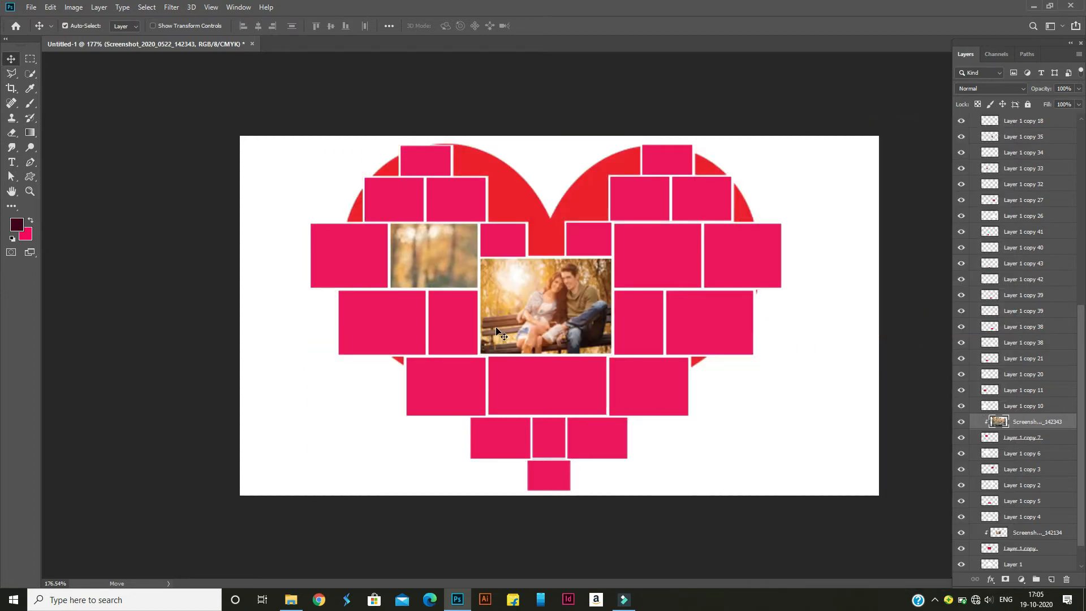
Scale the Screenshot_2020_0522_142343 photo to about 23% and position the seated couple within the frame left of centre
key(ctrl+t)
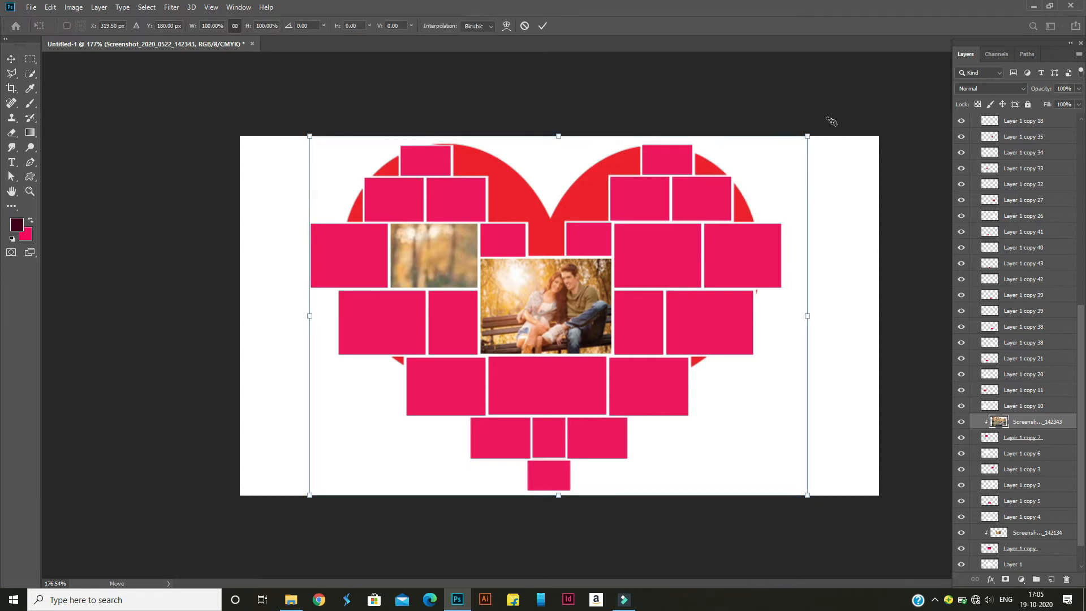
drag(806, 137, 575, 248)
drag(571, 335, 476, 295)
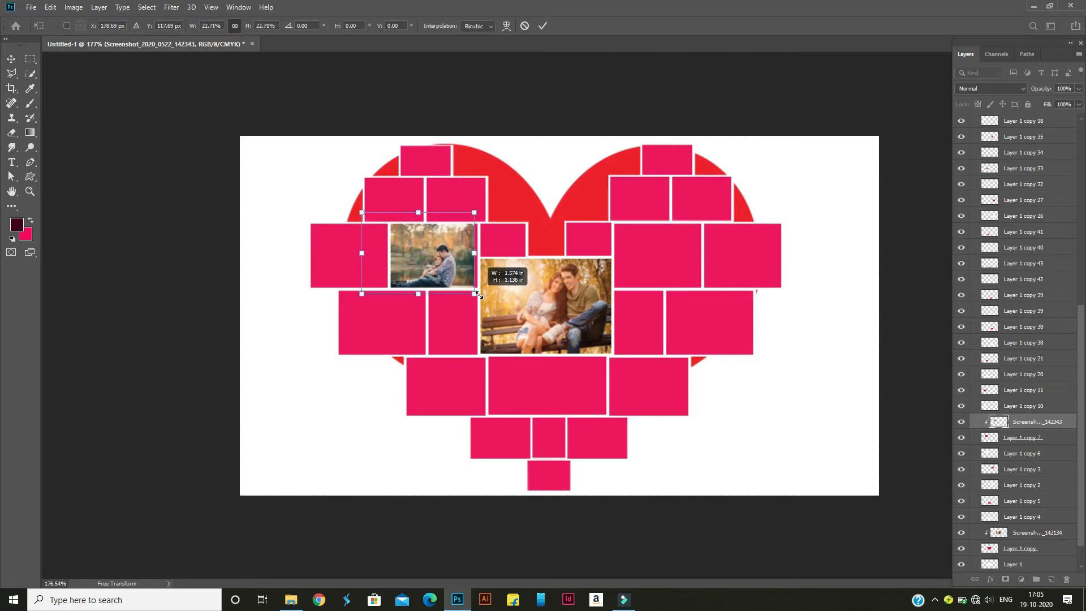
drag(427, 266, 446, 264)
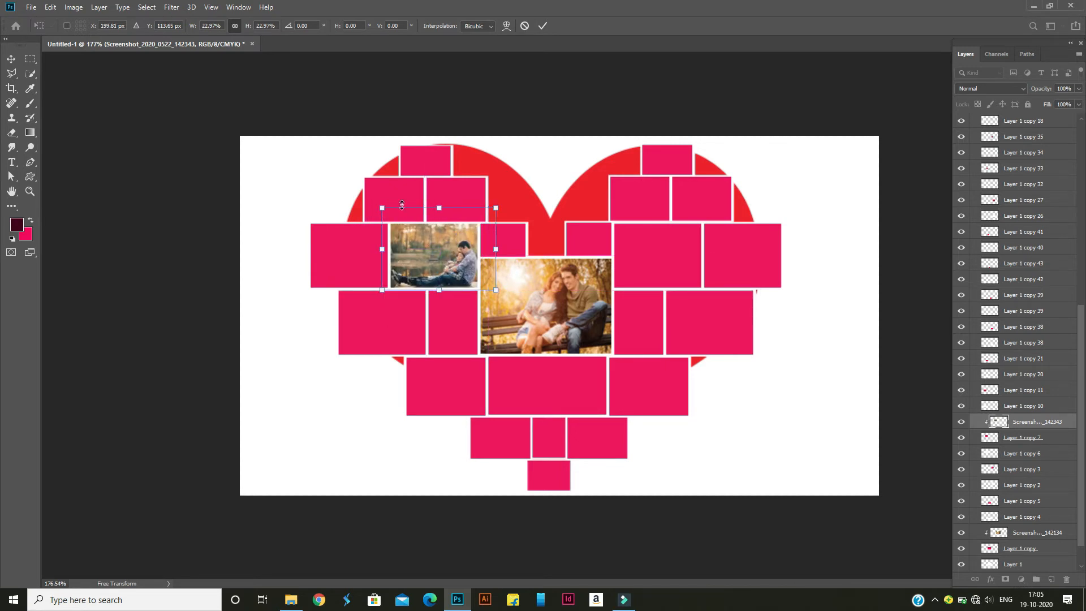
drag(382, 208, 384, 209)
click(542, 27)
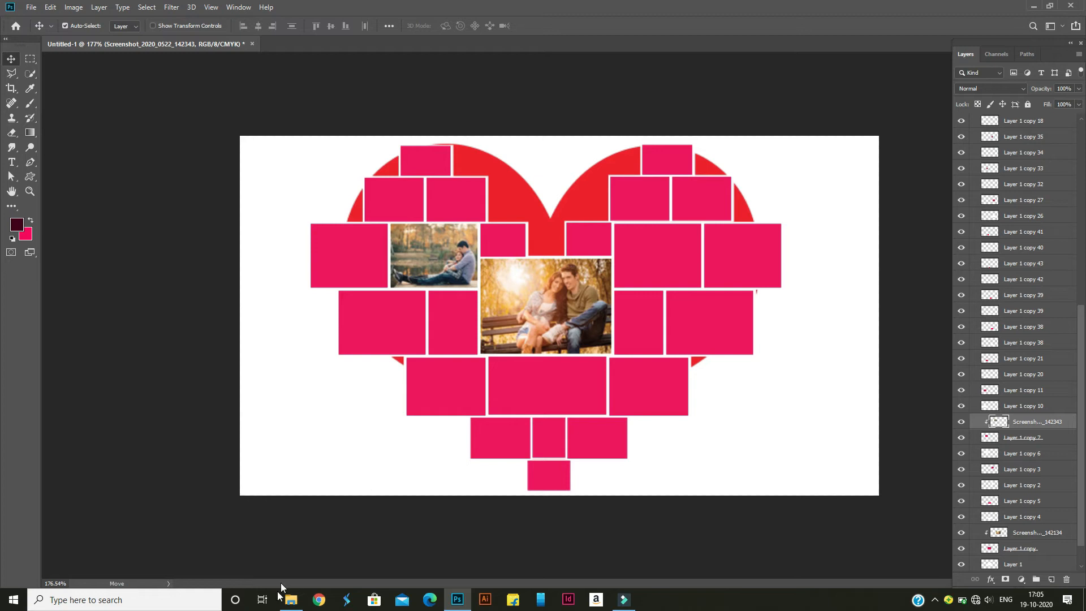
Place Screenshot_2020_0522_150008.png from File Explorer into the Photoshop document and move its layer directly above Layer 1 copy 3
mouse_move(290, 596)
click(300, 566)
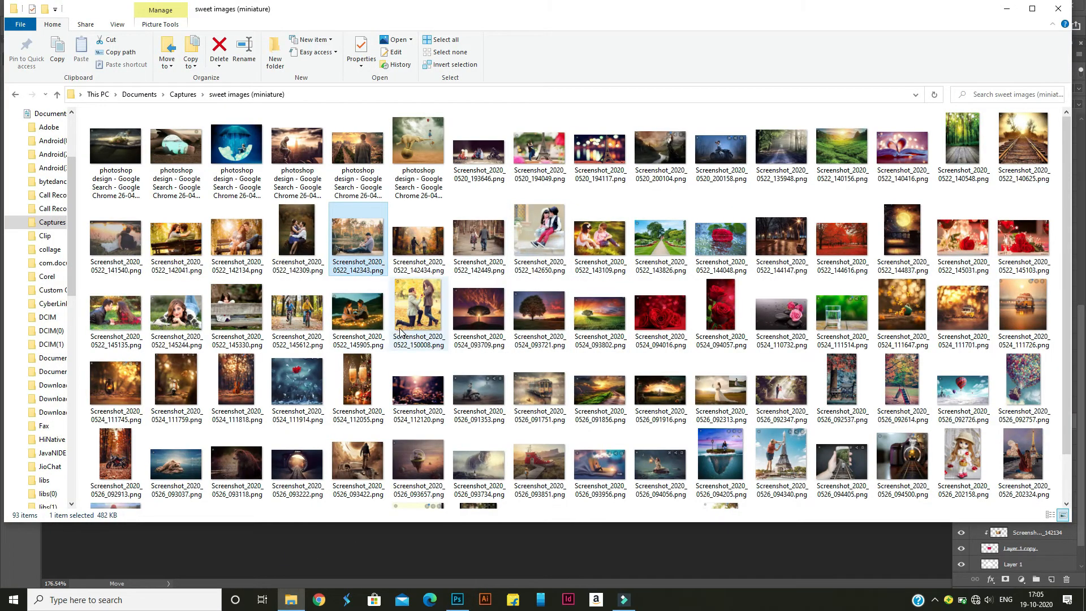
click(425, 319)
drag(460, 606, 488, 443)
drag(408, 328, 343, 388)
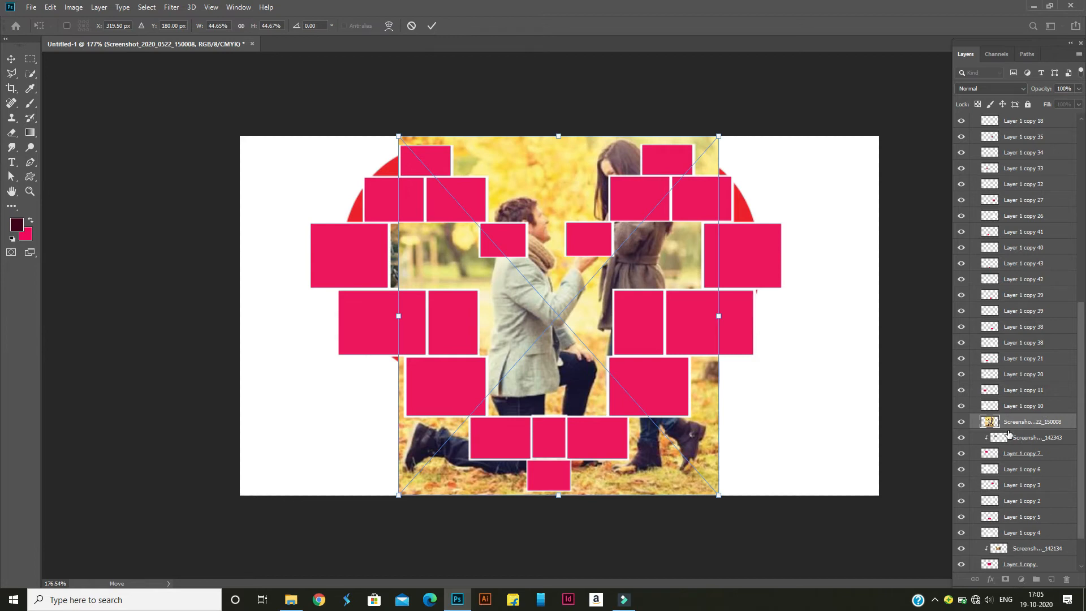
drag(1021, 426, 1002, 482)
key(Return)
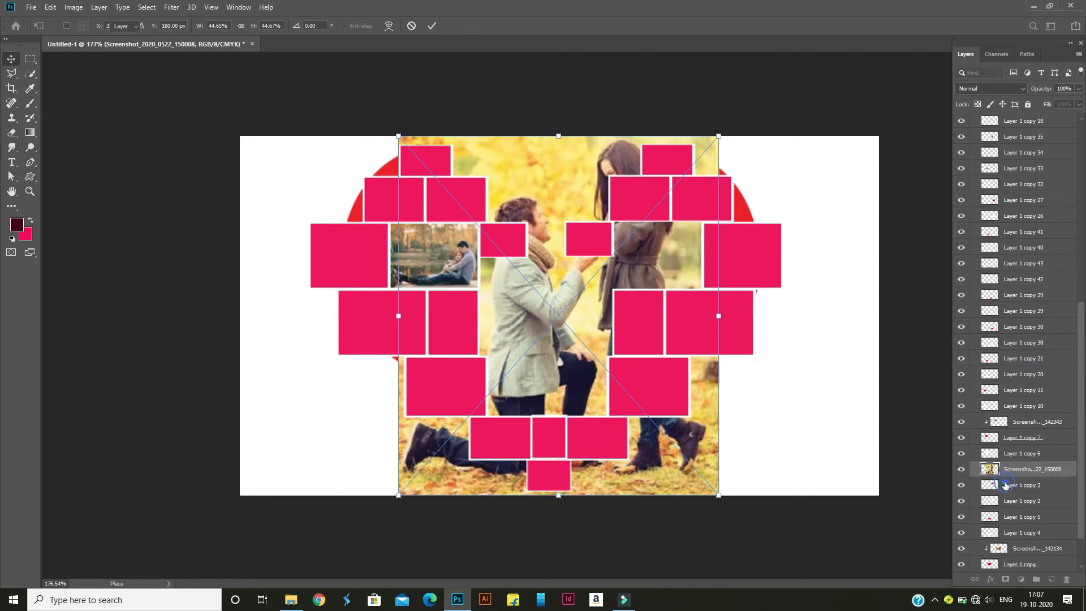
click(1012, 480)
click(1012, 470)
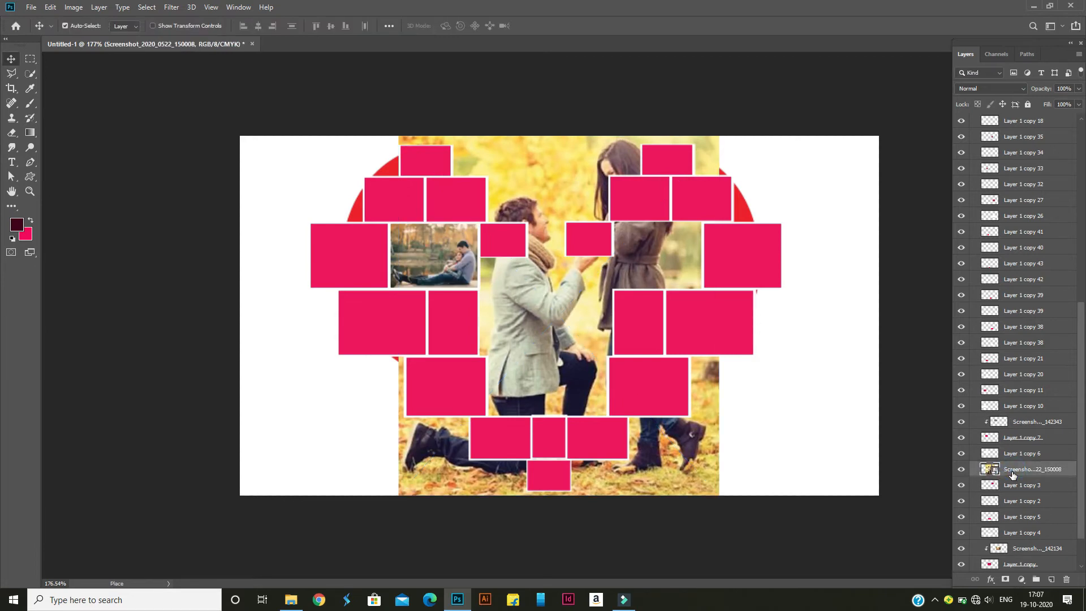
Rasterize the Screenshot_2020_0522_150008 layer and clip it to Layer 1 copy 3 with a clipping mask
right_click(1012, 470)
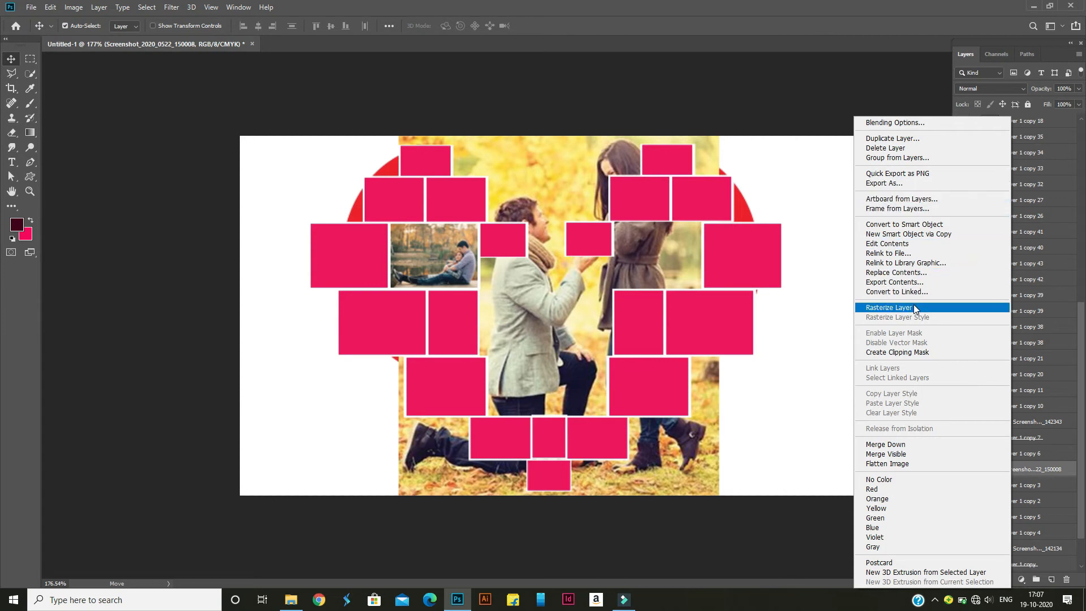
click(914, 307)
right_click(1022, 469)
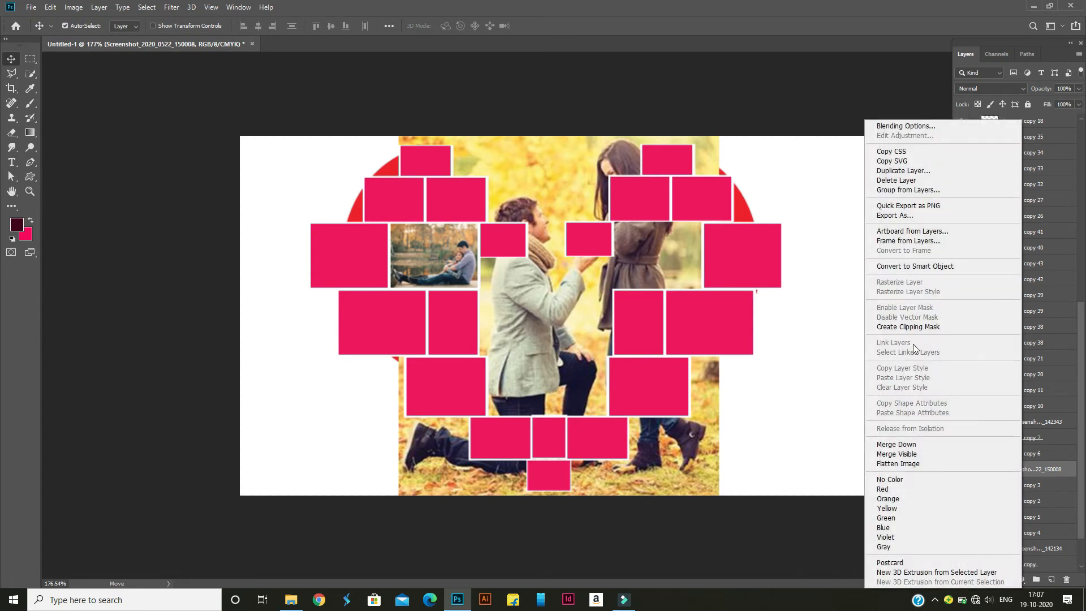
click(950, 328)
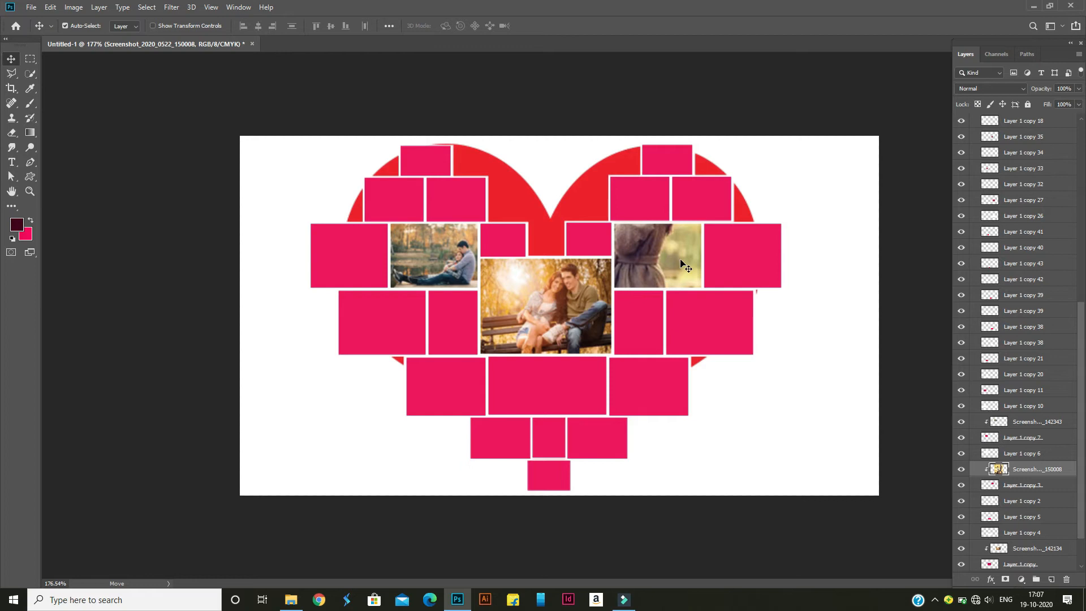
Scale the proposal photo to about 31% and position the couple within the frame right of the central photo
key(ctrl+t)
drag(718, 136, 606, 228)
drag(626, 281, 702, 222)
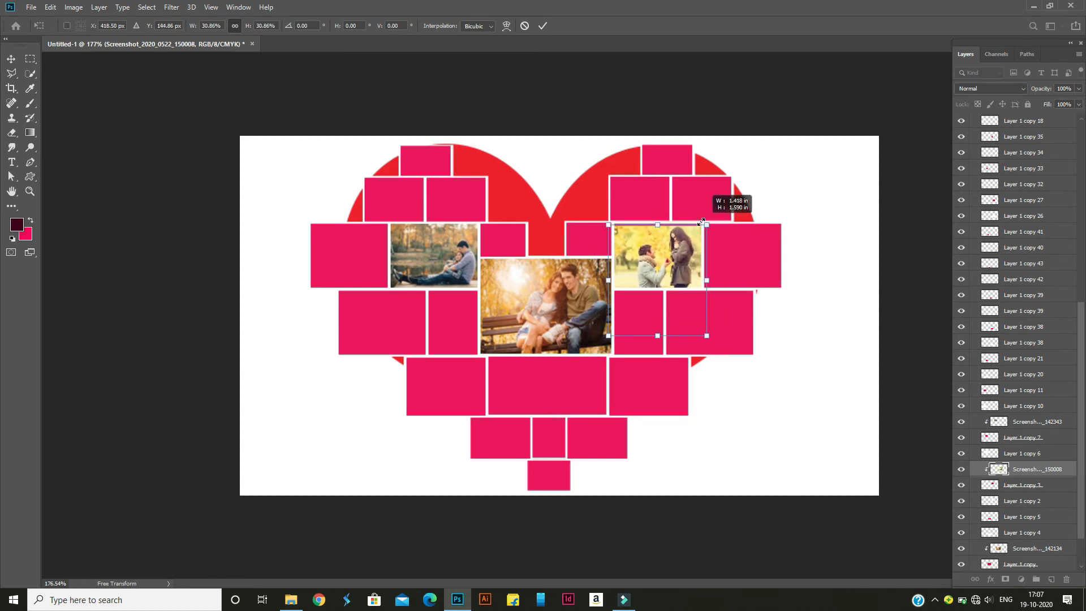
mouse_move(660, 257)
mouse_down()
mouse_move(664, 246)
mouse_move(659, 254)
mouse_up()
click(542, 26)
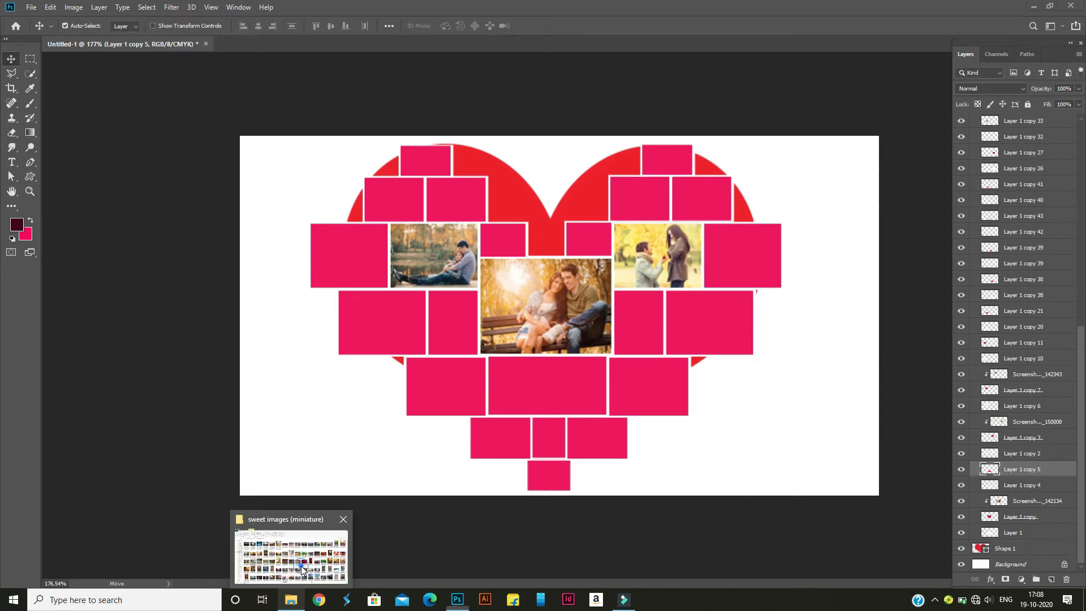
Place Screenshot_2020_0522_145244.png from File Explorer into the Photoshop document above Layer 1 copy 5
click(291, 599)
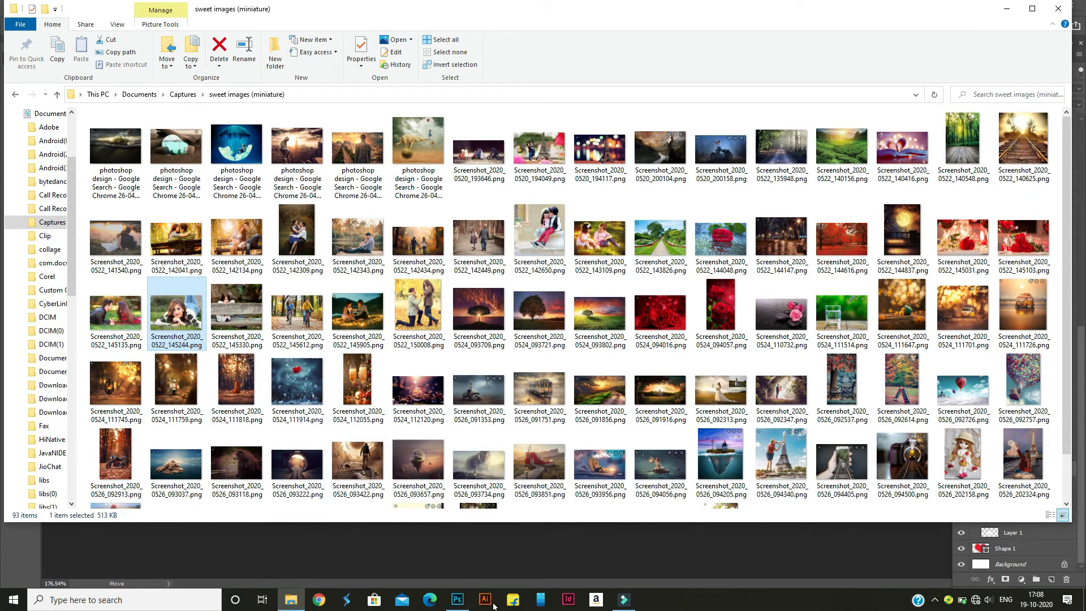
click(457, 599)
drag(528, 393, 528, 392)
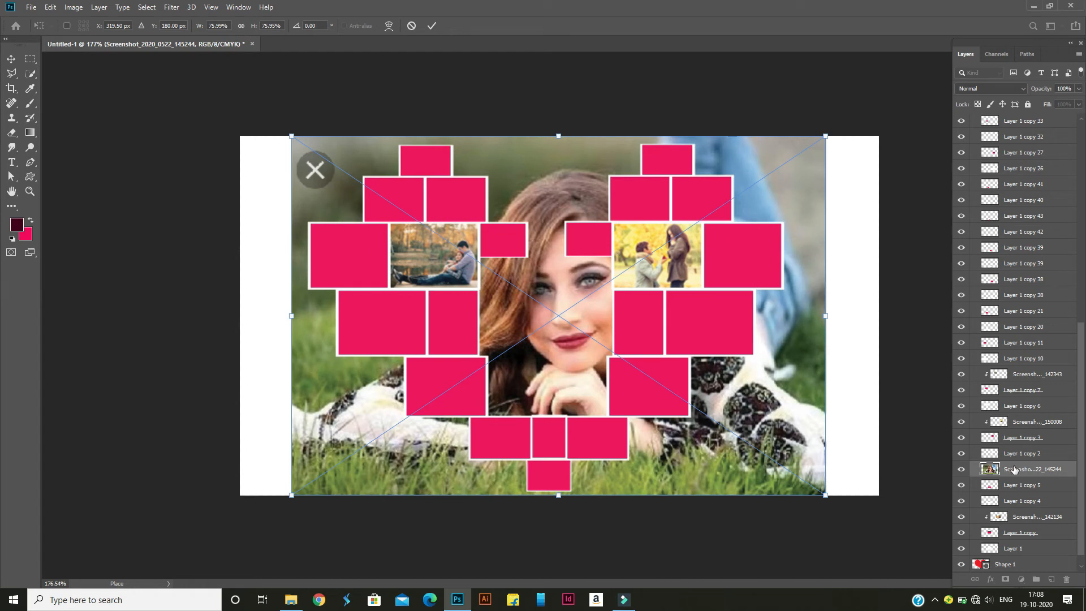
key(Return)
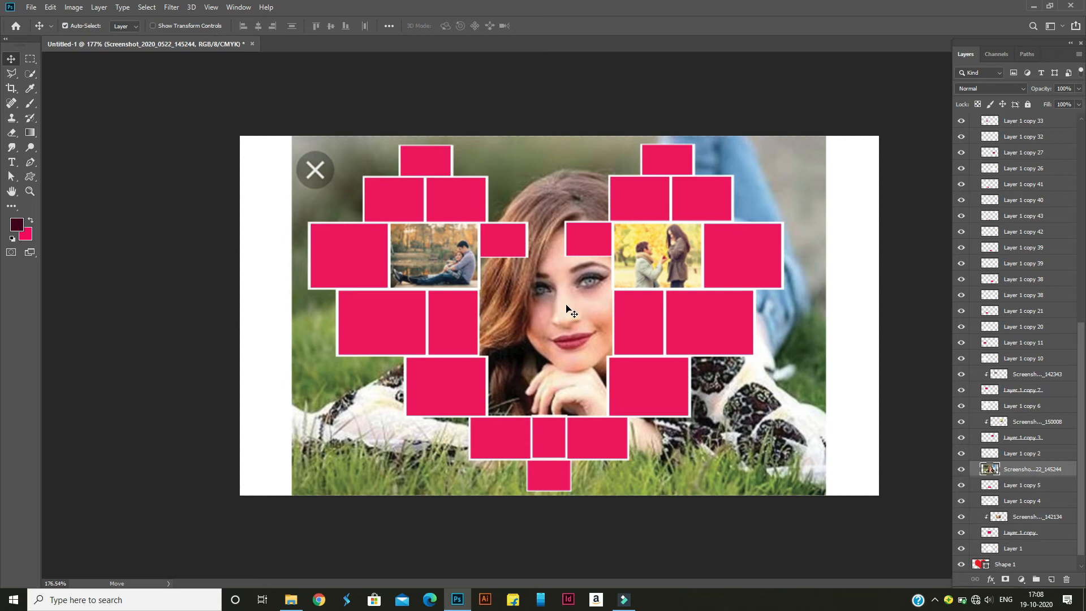
Clip the Screenshot_2020_0522_145244 photo to Layer 1 copy 5 and scale it to fit the frame below the central photo
right_click(1028, 472)
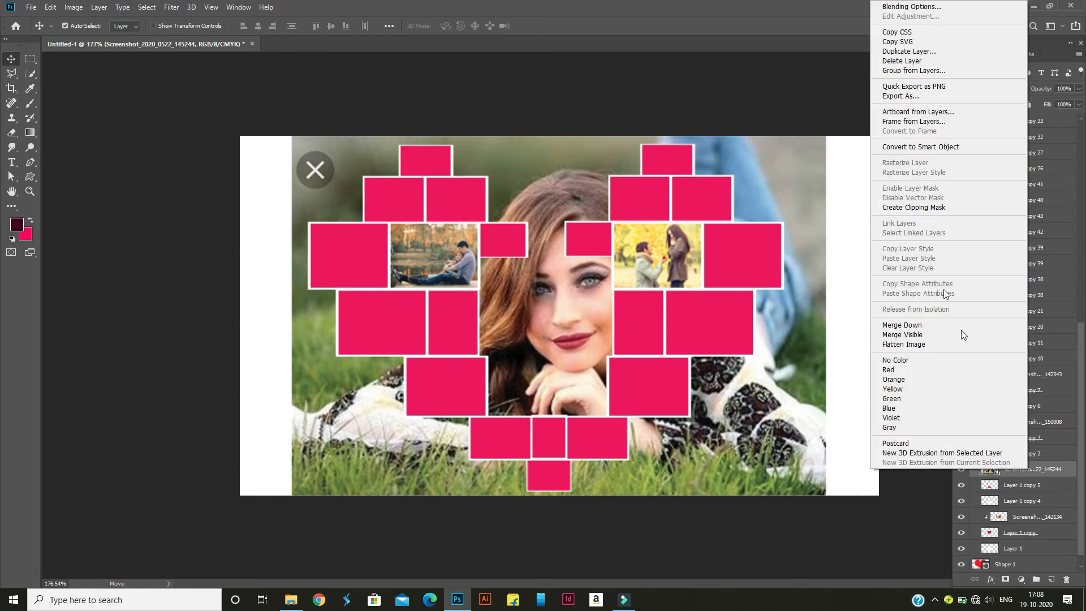
click(937, 208)
key(ctrl+t)
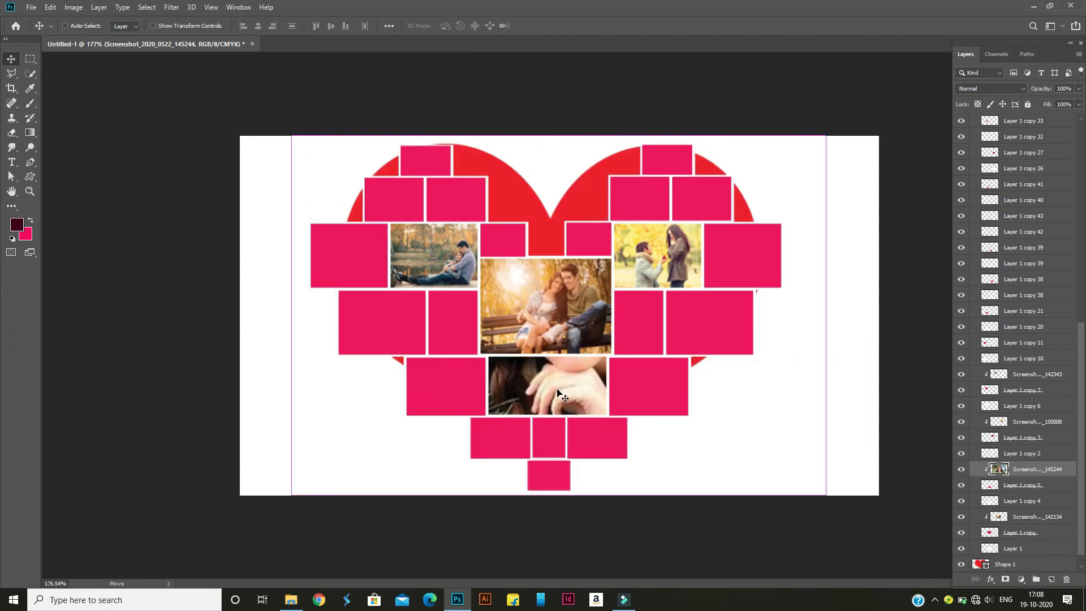
drag(825, 137, 667, 309)
drag(563, 335, 557, 401)
drag(632, 327, 626, 336)
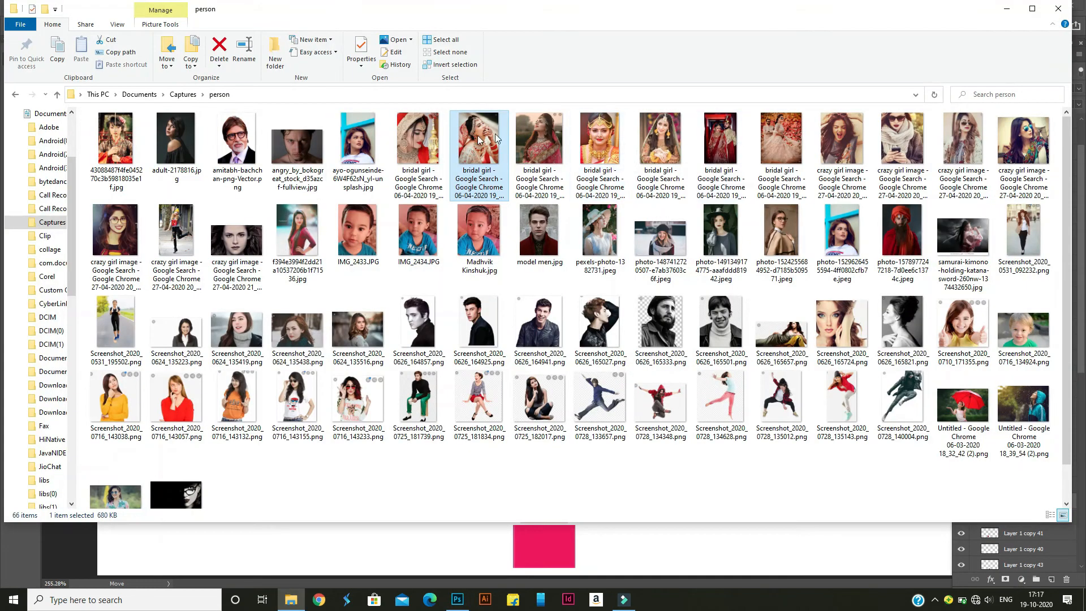
Place the "bridal girl" image ending in 19_24_05 (2) from File Explorer's "person" folder into Photoshop above Layer 1 copy 27
key(Right)
drag(459, 607, 783, 338)
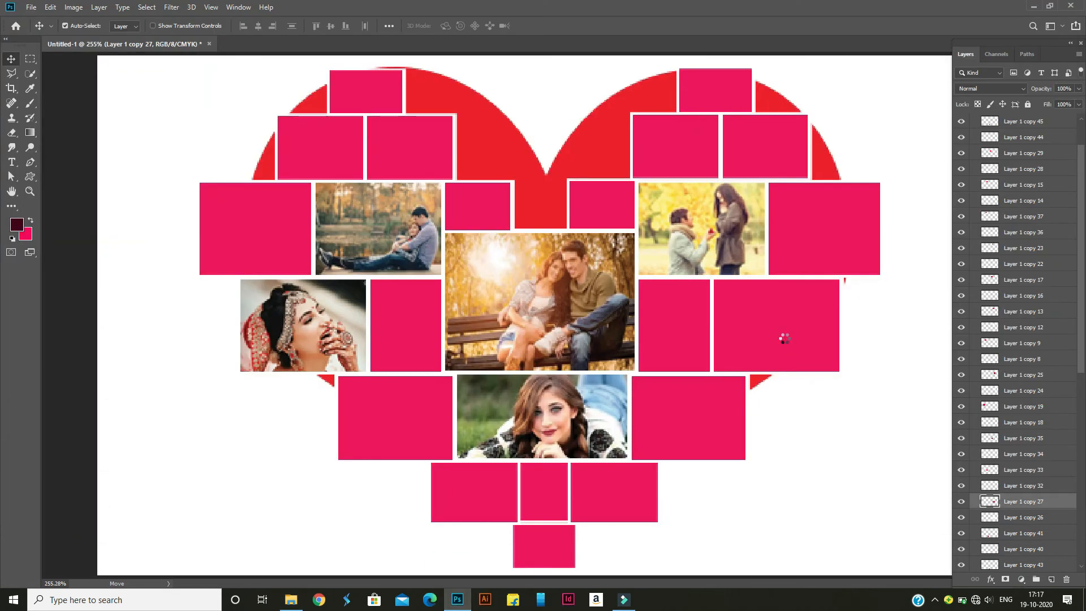
click(429, 26)
Rasterize the placed bridal girl layer and clip it to Layer 1 copy 27 with a clipping mask
right_click(1010, 510)
click(1004, 222)
right_click(1024, 502)
click(1007, 235)
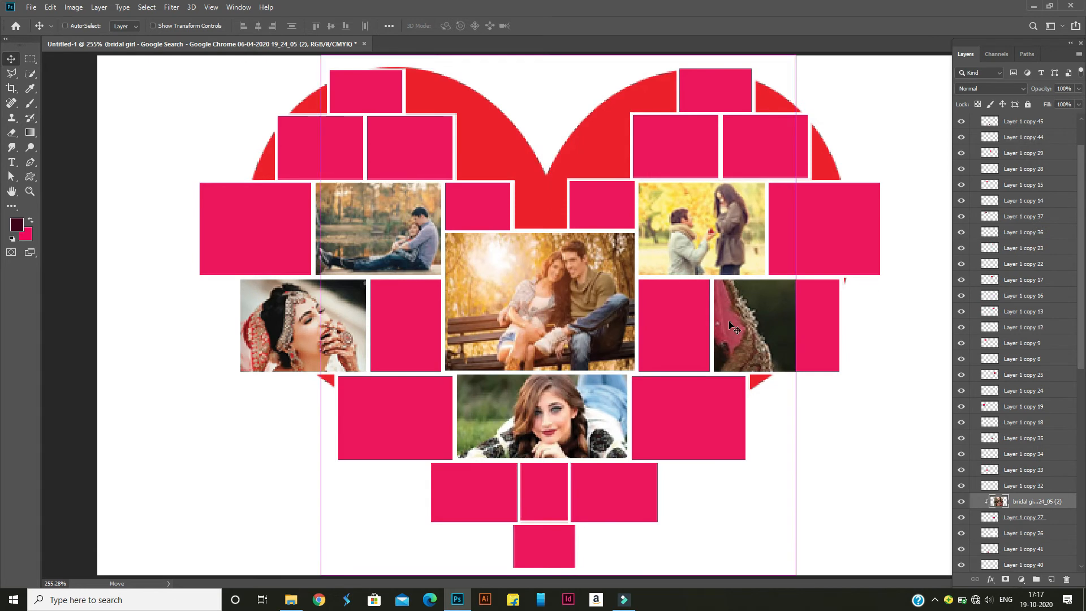
Scale down the clipped bridal photo and position the face to fill the Layer 1 copy 27 frame
key(ctrl+t)
drag(853, 454, 855, 455)
drag(500, 193, 601, 303)
drag(778, 467, 799, 430)
drag(617, 566, 638, 541)
drag(736, 499, 746, 482)
click(544, 26)
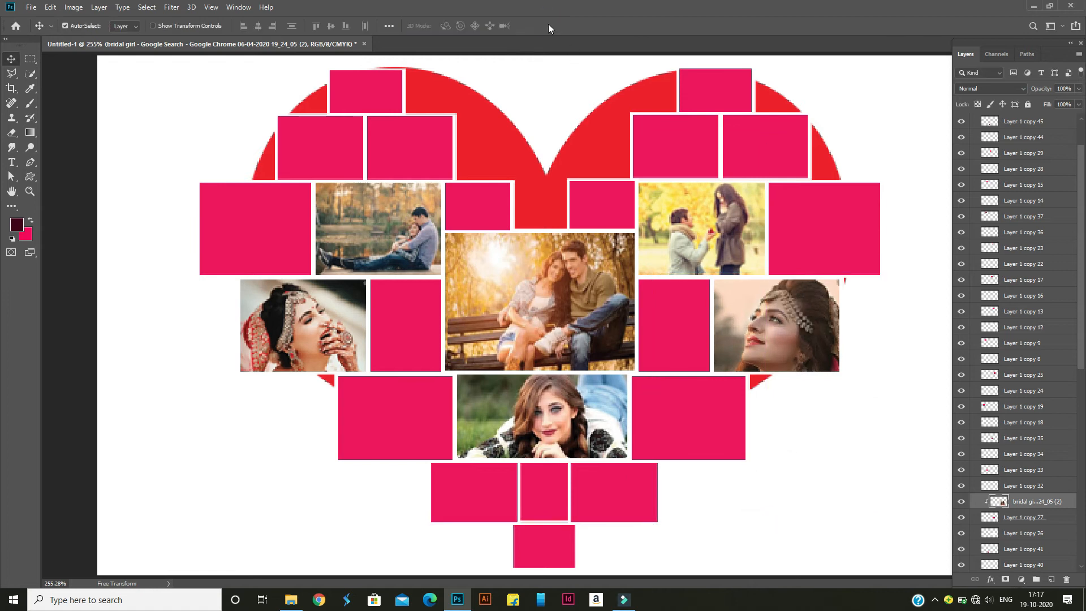
Place the "crazy girl image" photo ending in 20_25_12 (2) from the "person" folder above Layer 1 copy 33
click(324, 485)
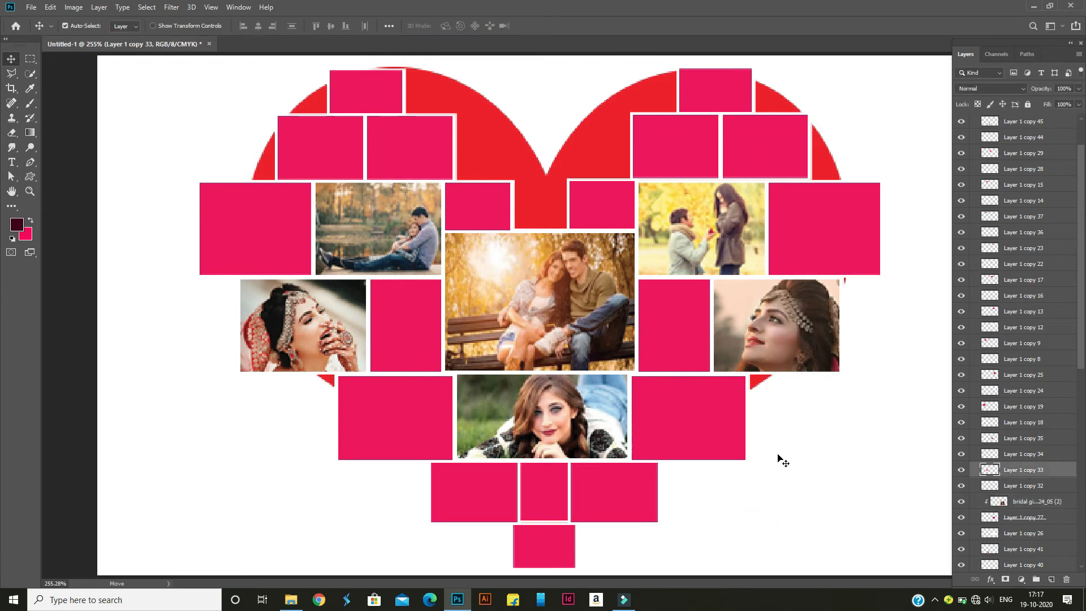
click(290, 600)
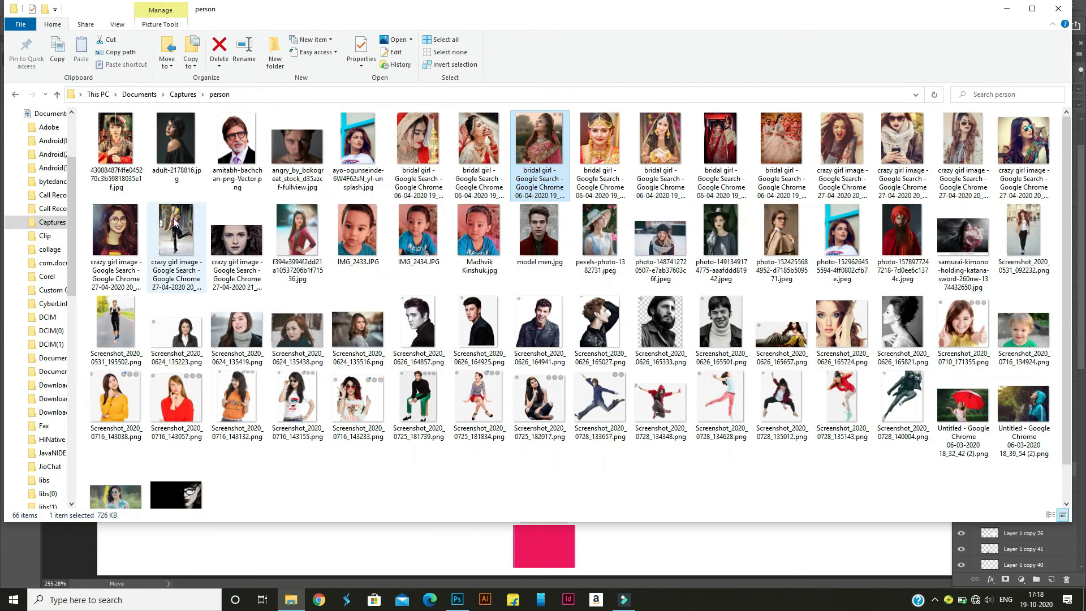
drag(460, 608, 654, 334)
key(Return)
Rasterize the placed crazy girl 20_25_12 (2) layer and clip it to Layer 1 copy 33
right_click(1011, 475)
click(995, 196)
right_click(1031, 475)
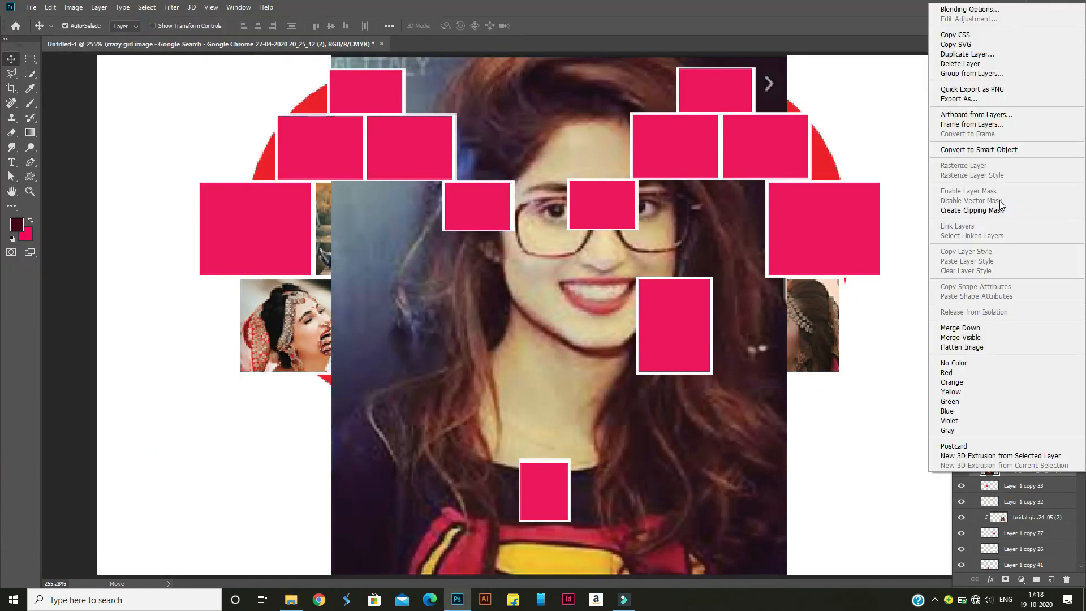
click(997, 208)
Scale down the clipped photo of the woman in glasses and position her face in the narrow frame left of the central photo
key(ctrl+t)
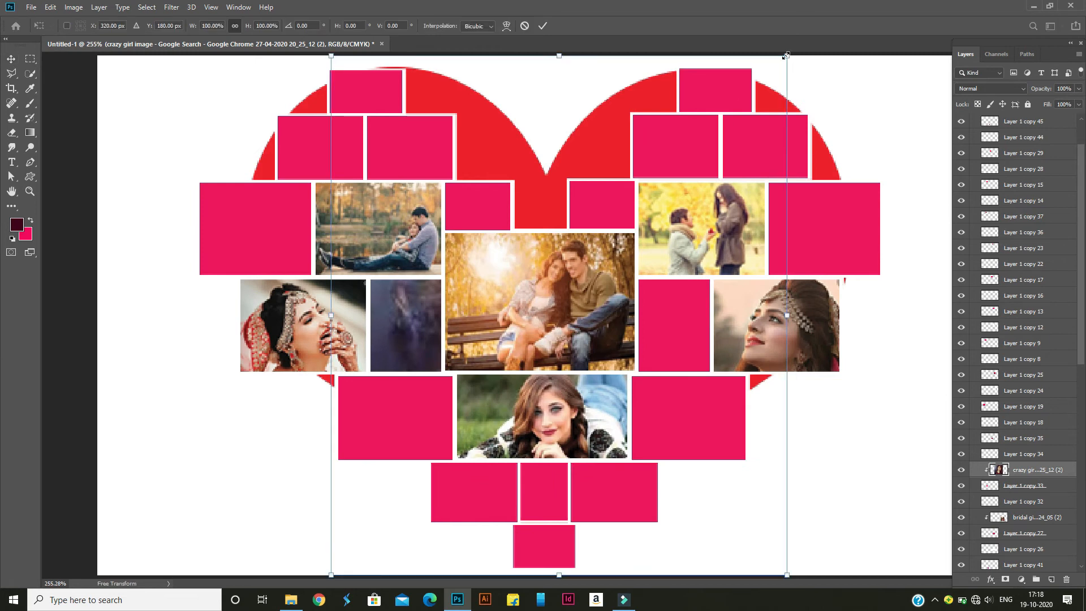
drag(786, 54, 580, 201)
drag(565, 327, 396, 350)
drag(473, 243, 441, 280)
drag(378, 328, 389, 324)
click(542, 27)
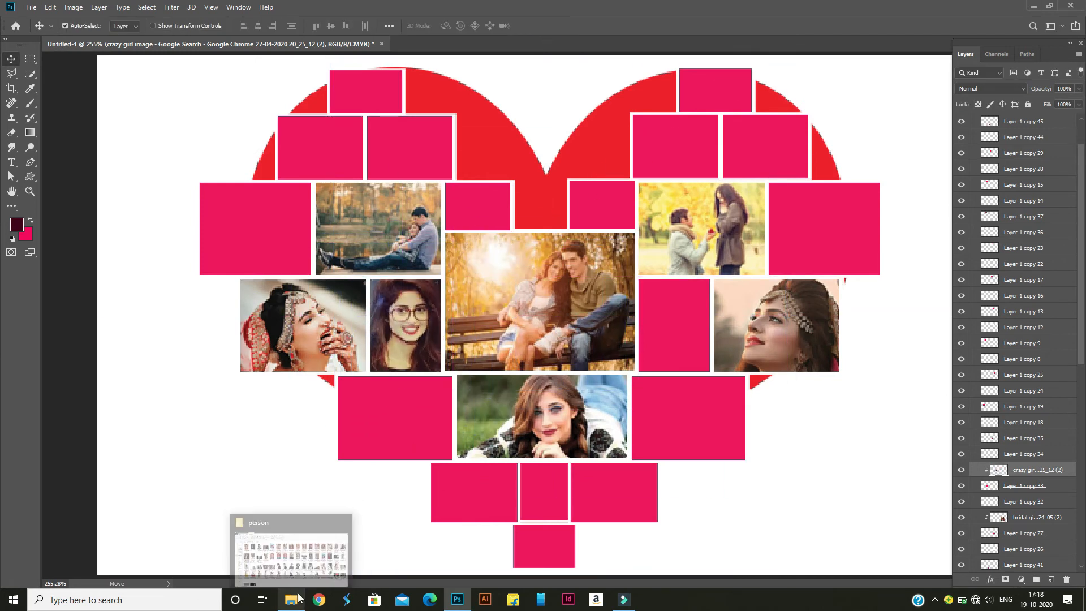
click(290, 599)
drag(660, 243, 553, 530)
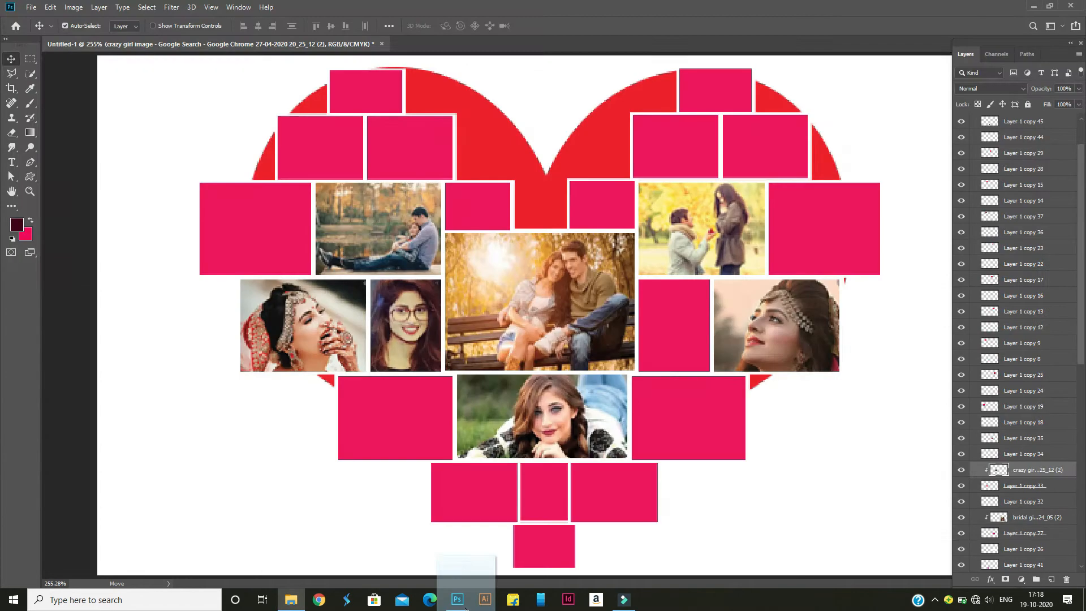
click(685, 357)
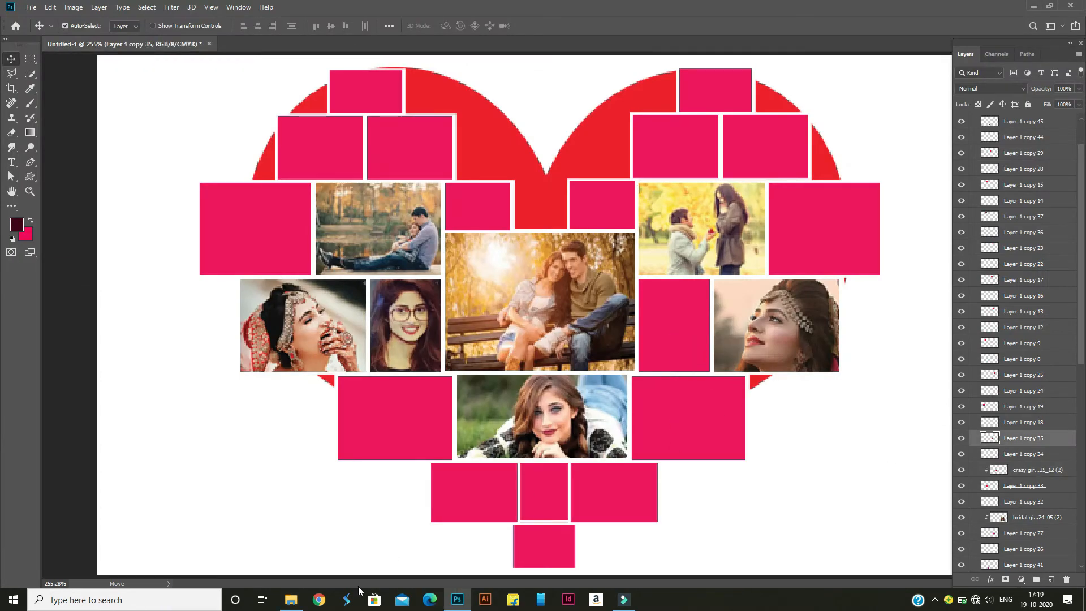
click(291, 599)
drag(121, 495, 501, 549)
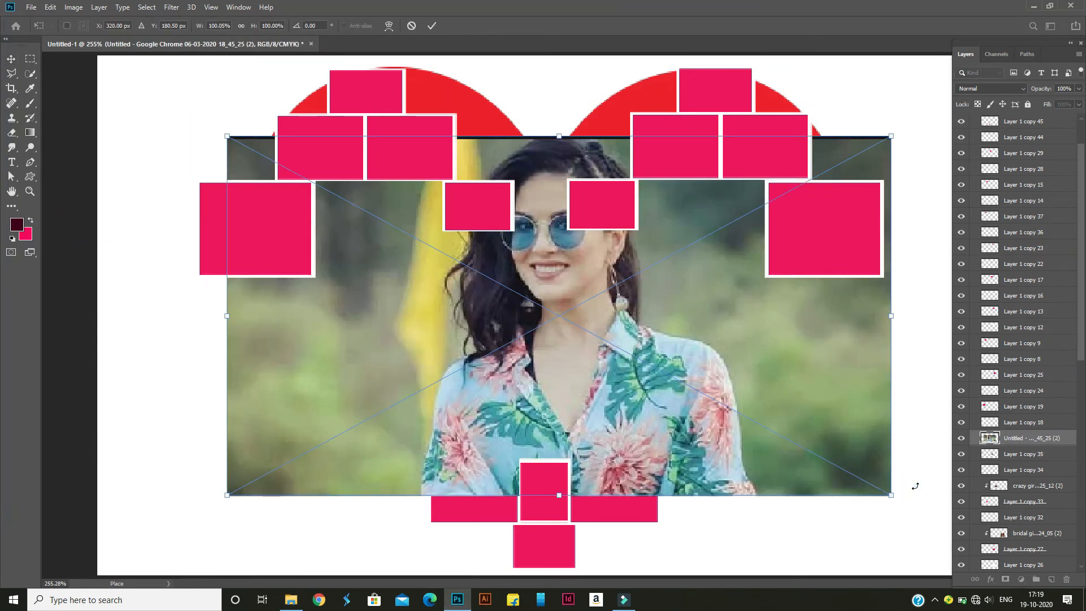
key(Return)
Rasterize the placed Untitled 18_45_25 (2) layer and clip it to Layer 1 copy 35
right_click(1004, 436)
click(938, 310)
right_click(1007, 437)
click(934, 328)
Scale the clipped sunglasses photo to about 41.5% and position the face in the narrow frame right of the central photo
key(ctrl+t)
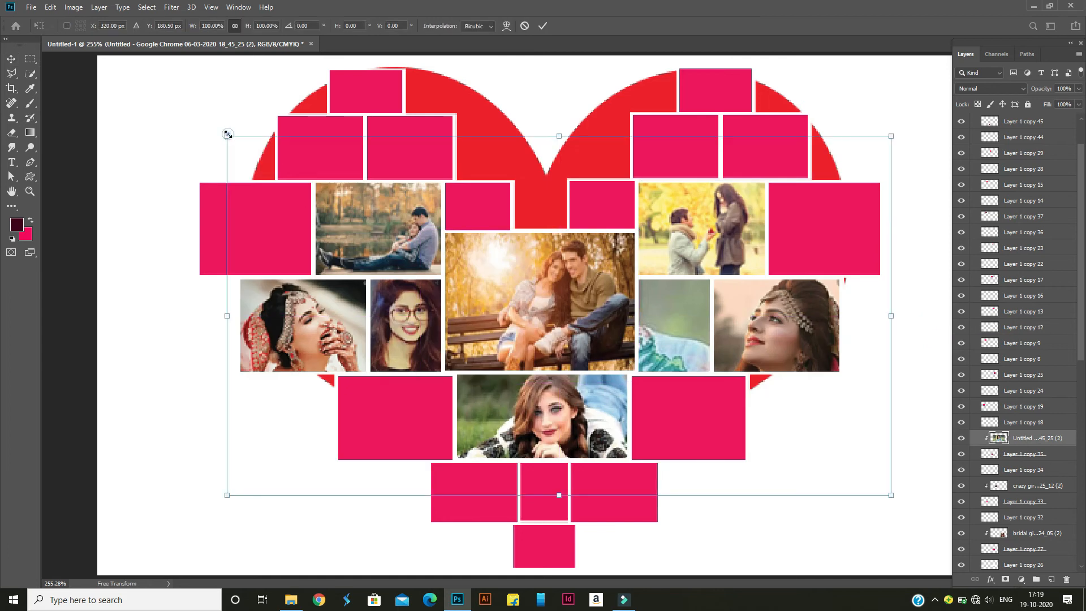
drag(228, 134, 436, 195)
drag(453, 293, 569, 332)
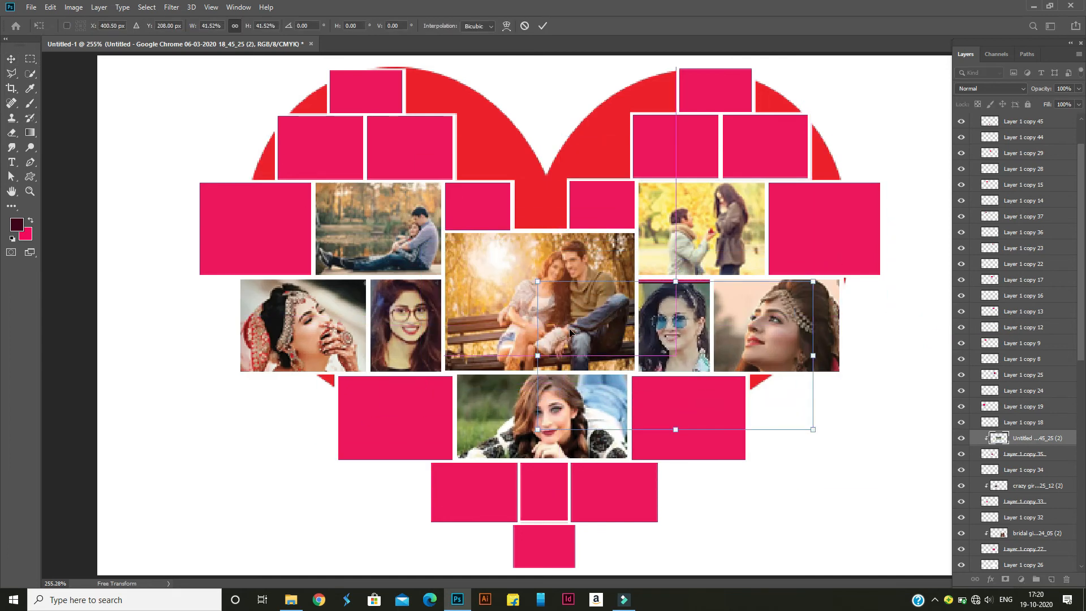
click(543, 26)
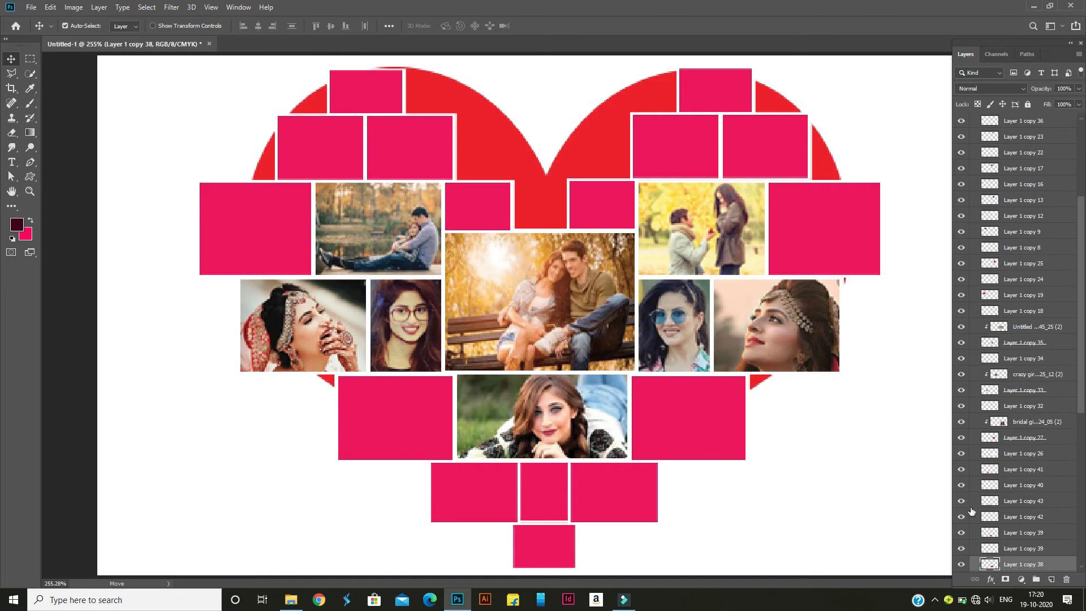
Place pexels-photo-1382731.jpeg from the "person" folder above Layer 1 copy 38
click(291, 599)
drag(585, 234, 683, 390)
key(Return)
Rasterize the placed pexels-photo-1382731 layer and clip it to Layer 1 copy 38
right_click(1024, 509)
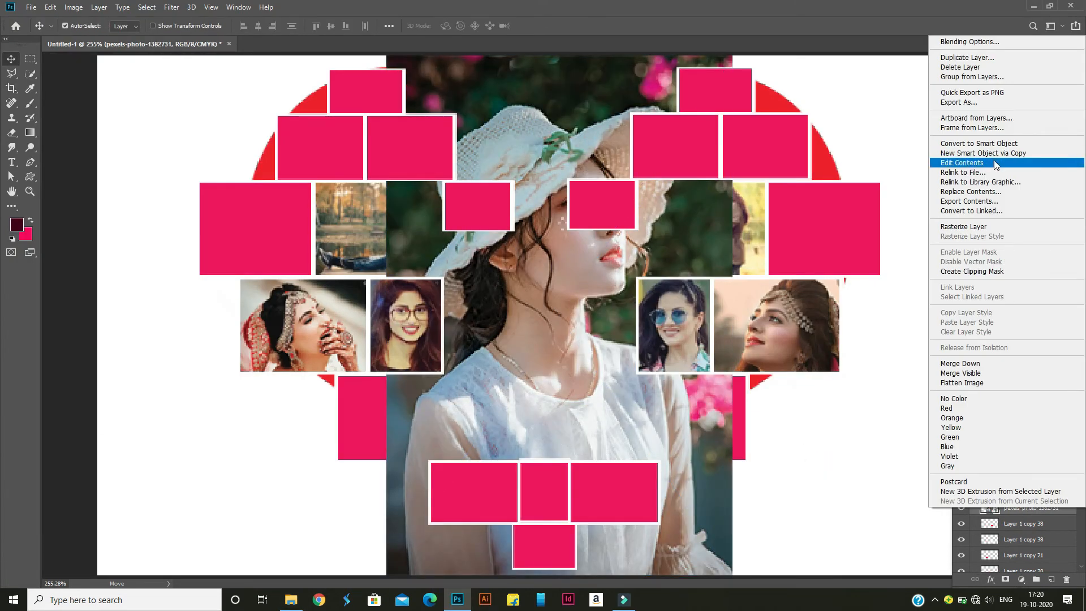
click(988, 226)
right_click(1024, 507)
click(983, 235)
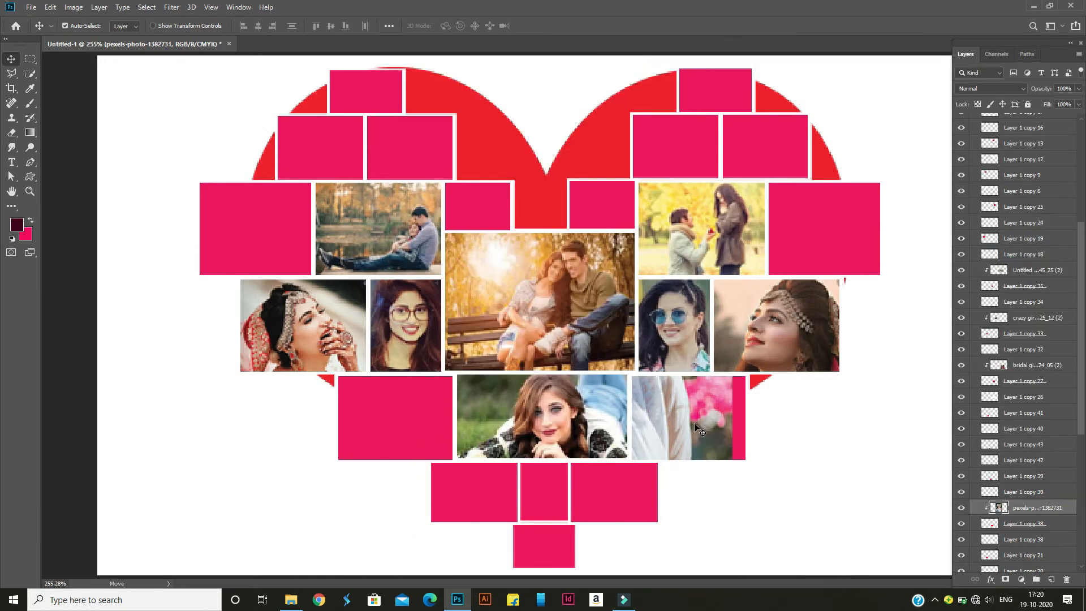
Scale the clipped hat photo to about 33% and position the woman's head to fill the Layer 1 copy 38 frame
key(ctrl+t)
drag(856, 140, 818, 351)
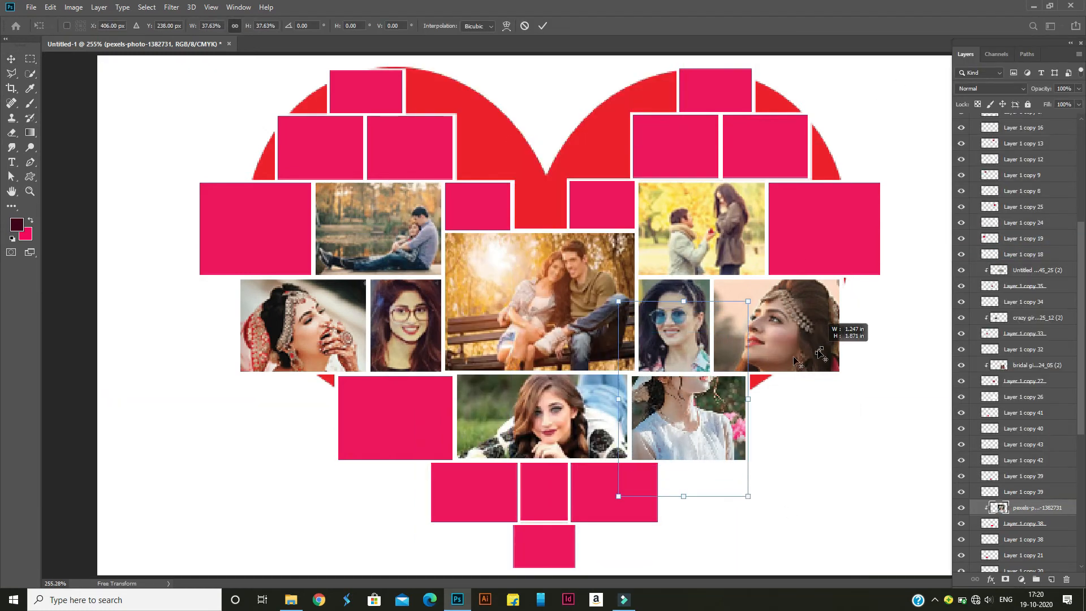
drag(688, 408, 700, 468)
drag(630, 556, 638, 544)
drag(684, 515, 679, 513)
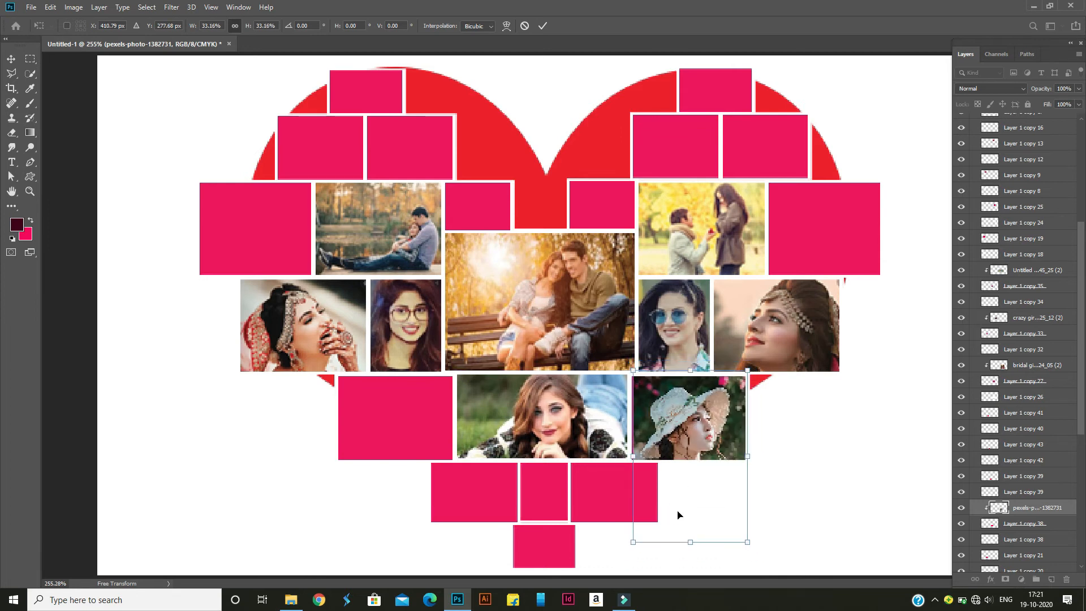
click(543, 26)
click(290, 600)
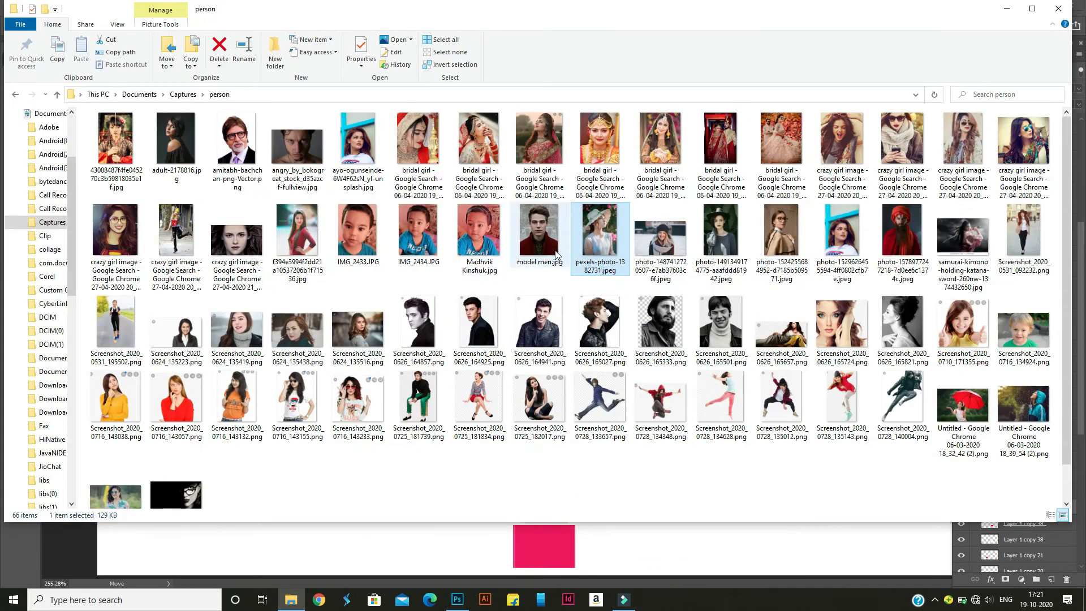
drag(721, 232, 422, 410)
key(Escape)
Place the "crazy girl image" ending in 20_21_44 (2) above Layer 1 copy 21 and scale it down over that frame
click(290, 599)
drag(838, 136, 704, 326)
drag(478, 591, 374, 400)
drag(769, 52, 624, 246)
drag(566, 315, 393, 434)
scroll(1014, 407, down, 2)
key(Return)
Rasterize the crazy girl 20_21_44 (2) layer, clip it to Layer 1 copy 21, and fine-tune its position in the frame
right_click(1031, 455)
click(965, 306)
right_click(1012, 458)
click(950, 326)
key(ctrl+t)
mouse_move(399, 442)
mouse_down()
mouse_move(419, 421)
mouse_move(413, 441)
mouse_up()
click(542, 26)
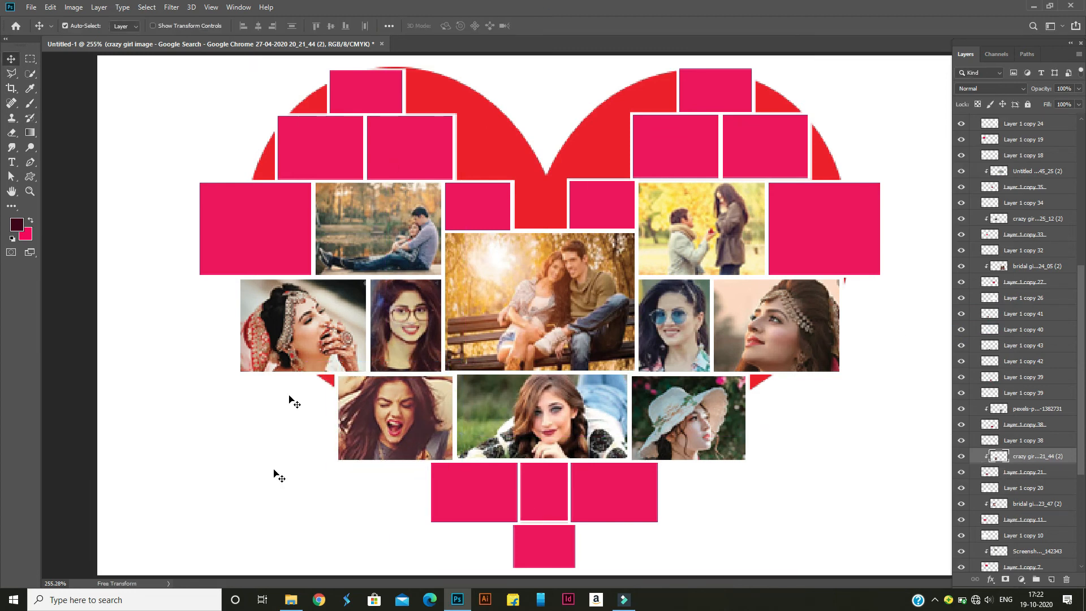
Place Screenshot_2020_0522_142309 from the "sweet images (miniature)" folder and clip its rasterized layer to Layer 1 copy 19
click(291, 599)
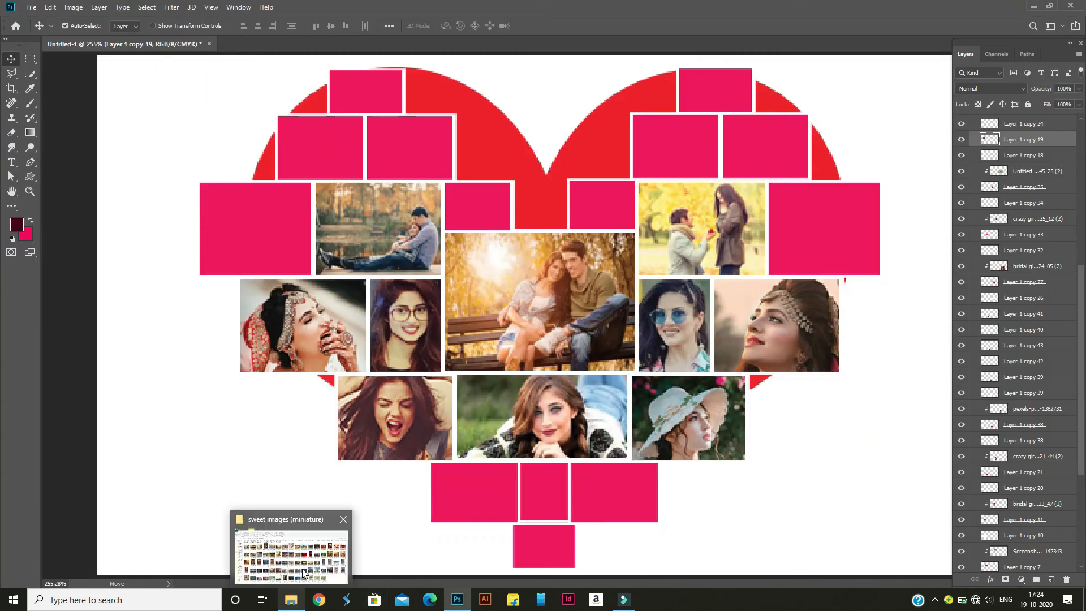
click(290, 542)
drag(513, 603, 257, 238)
right_click(1028, 141)
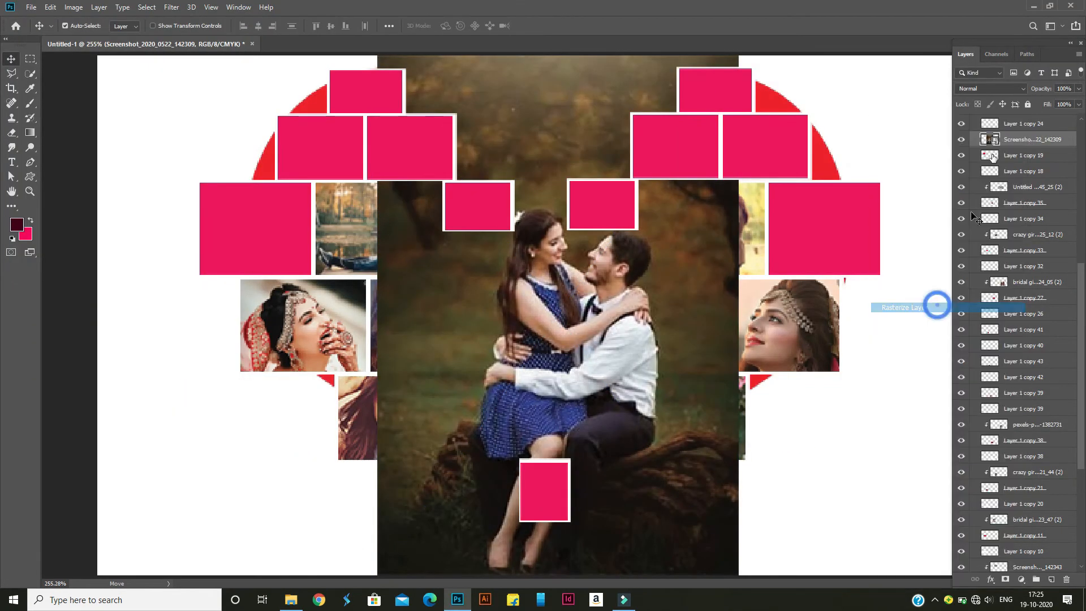
click(944, 328)
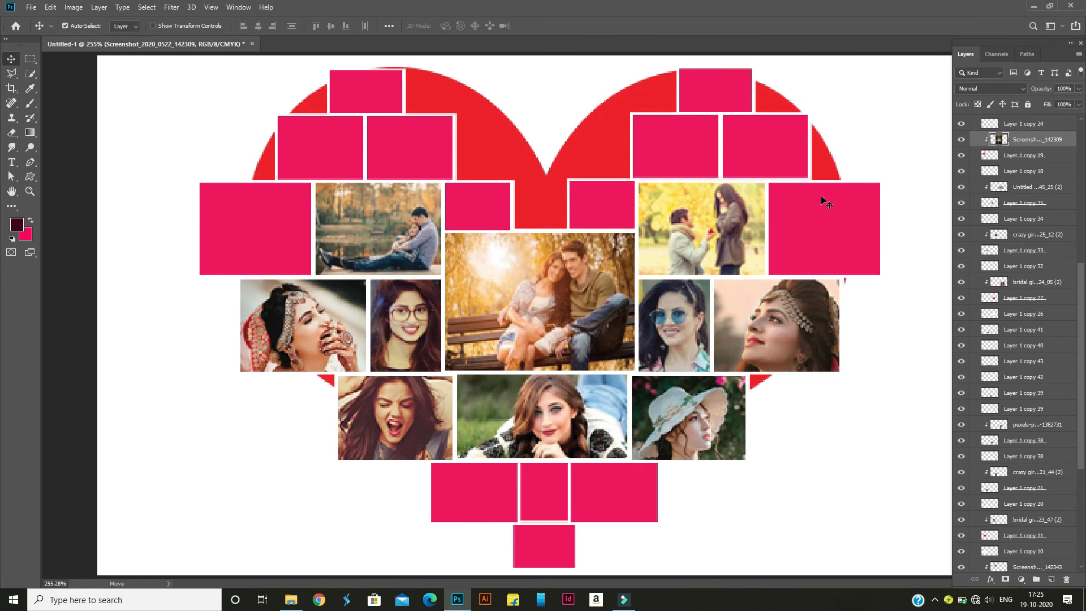
Scale down the clipped Screenshot_2020_0522_142309 photo and position the seated couple in the heart's far-left frame
key(ctrl+t)
drag(413, 227, 121, 328)
drag(444, 157, 337, 313)
drag(267, 402, 263, 164)
click(542, 25)
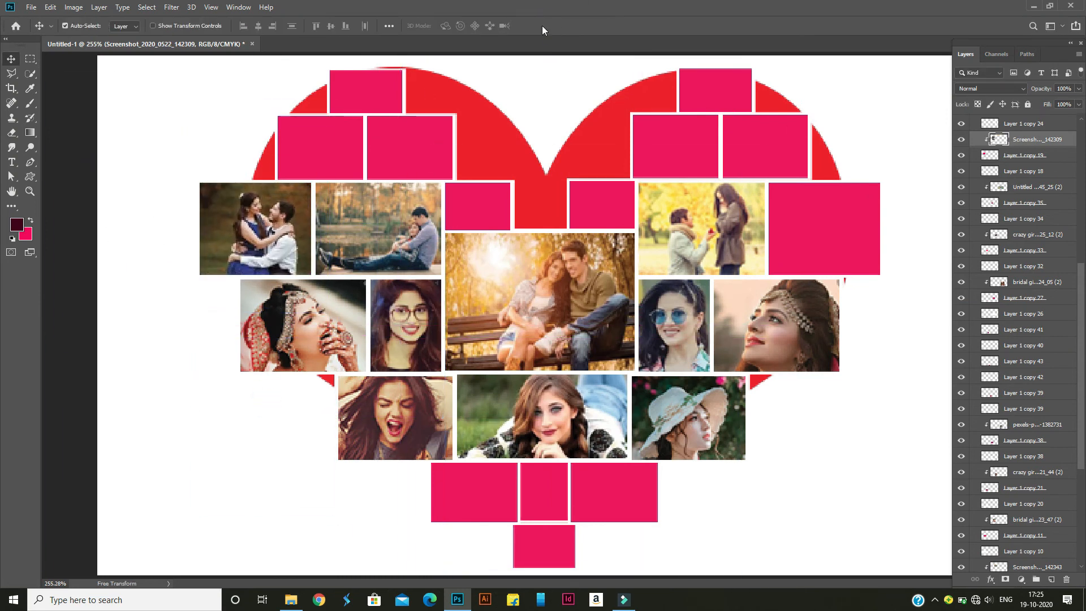
Place the Screenshot_2020_0522_145612 cycling photo above Layer 1 copy 25 and clip its rasterized layer to that frame
click(290, 526)
drag(283, 249, 819, 218)
click(820, 218)
mouse_move(290, 600)
click(300, 571)
drag(298, 248, 807, 202)
key(Return)
right_click(1042, 121)
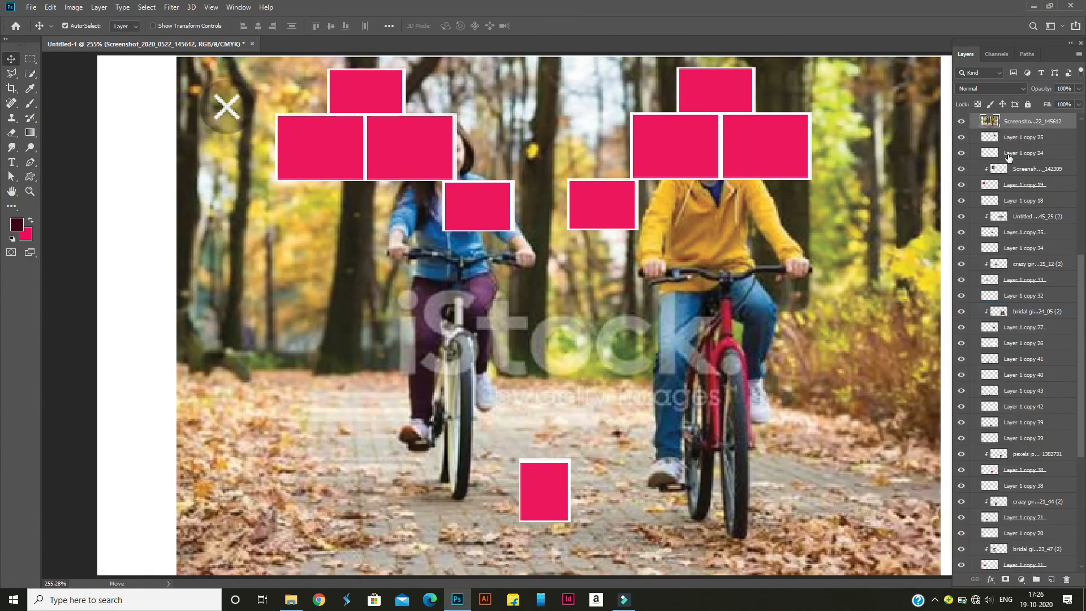
click(956, 266)
Scale the clipped cycling photo to about 25.5% and position both cyclists inside the heart's far-right frame
key(ctrl+t)
drag(586, 254, 752, 398)
drag(342, 198, 561, 281)
drag(529, 326, 606, 378)
drag(735, 449, 825, 232)
drag(927, 161, 909, 175)
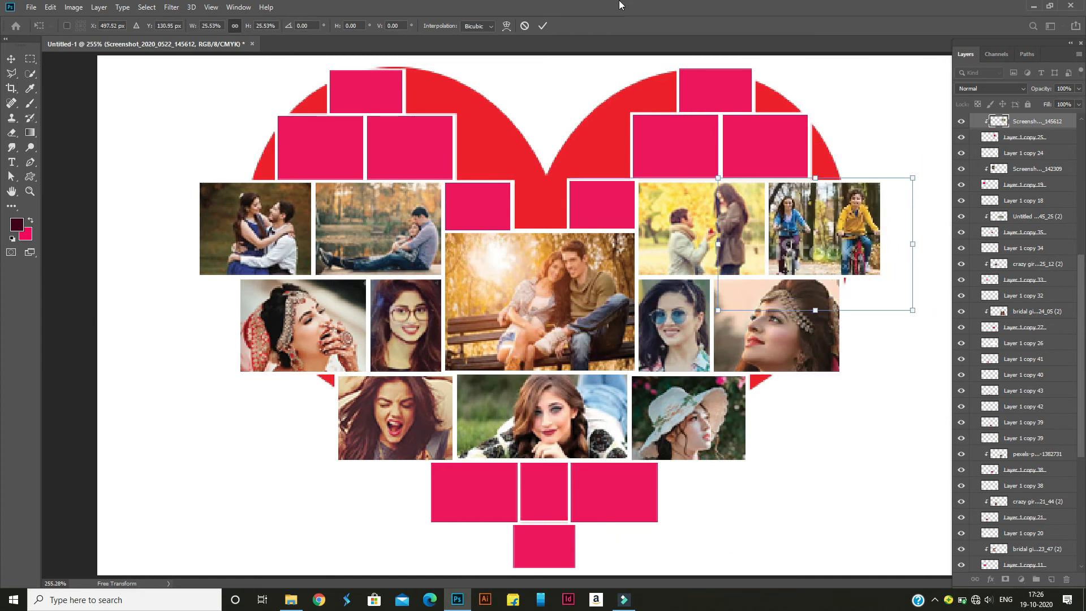
click(543, 25)
click(218, 480)
click(30, 191)
mouse_move(252, 350)
mouse_down()
mouse_move(207, 354)
mouse_move(232, 356)
mouse_up()
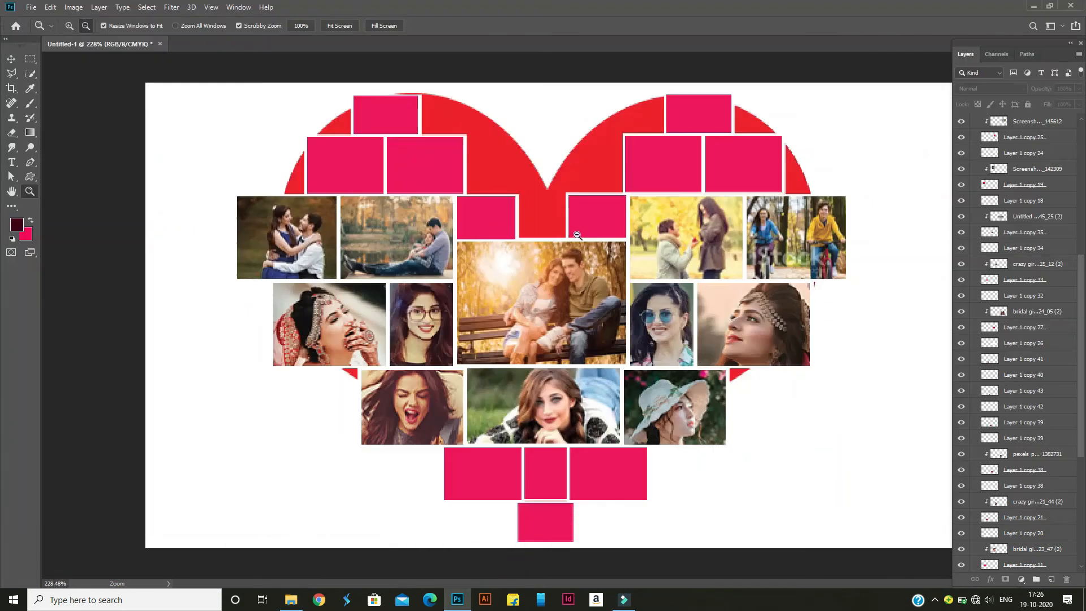
alt+click(284, 266)
key(ctrl+0)
click(11, 59)
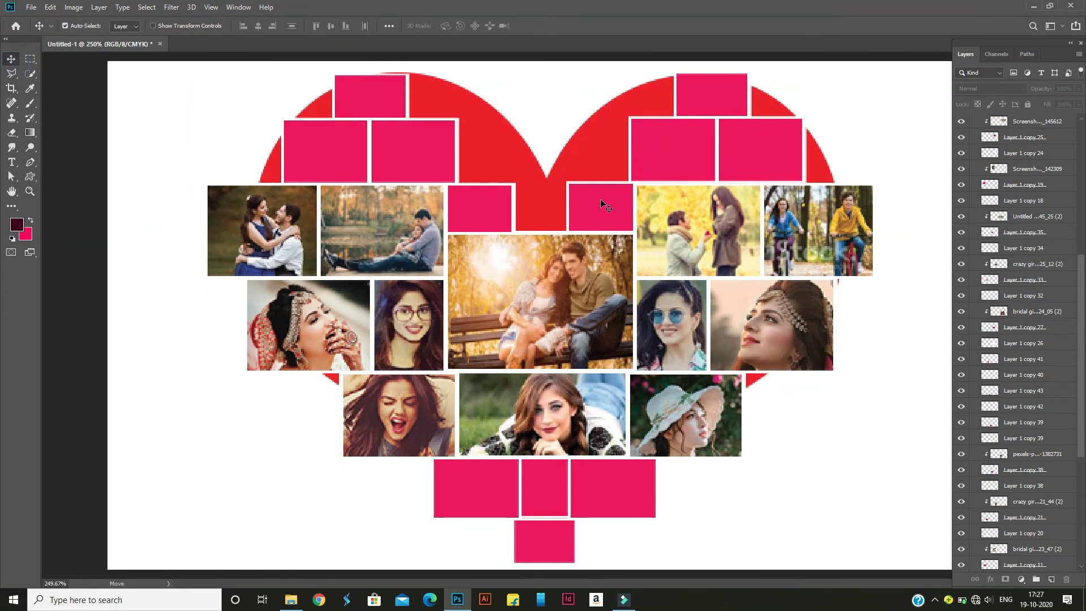
Place Screenshot_2020_0522_143109 from the "sweet images (miniature)" folder above Layer 1 copy 17
click(291, 599)
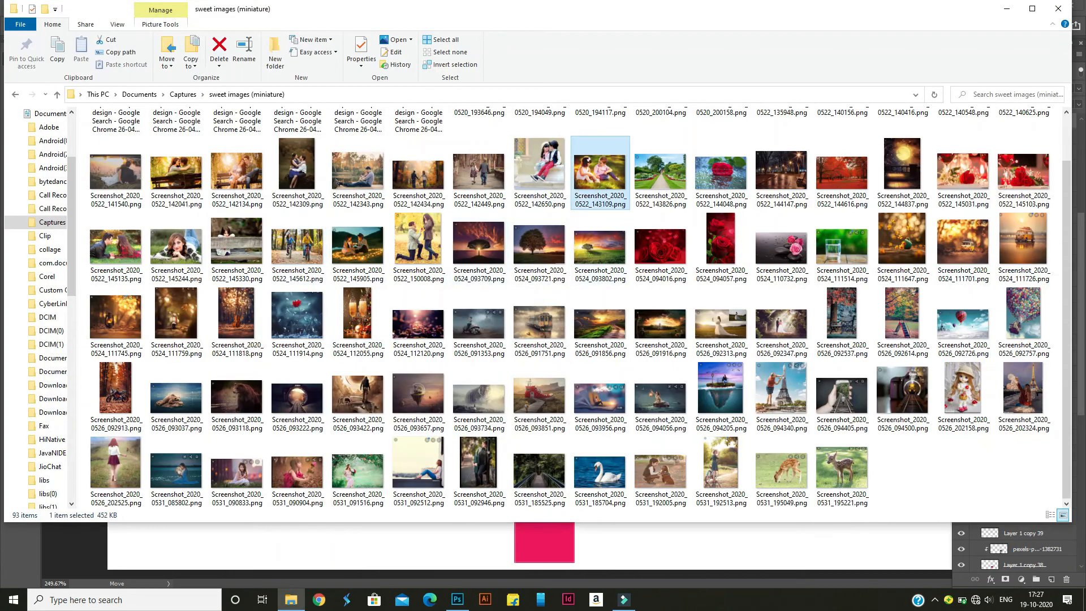
drag(610, 172, 609, 209)
key(Return)
Rasterize the placed Screenshot_2020_0522_143109 layer and clip it to Layer 1 copy 17
right_click(1042, 125)
click(940, 307)
right_click(1016, 122)
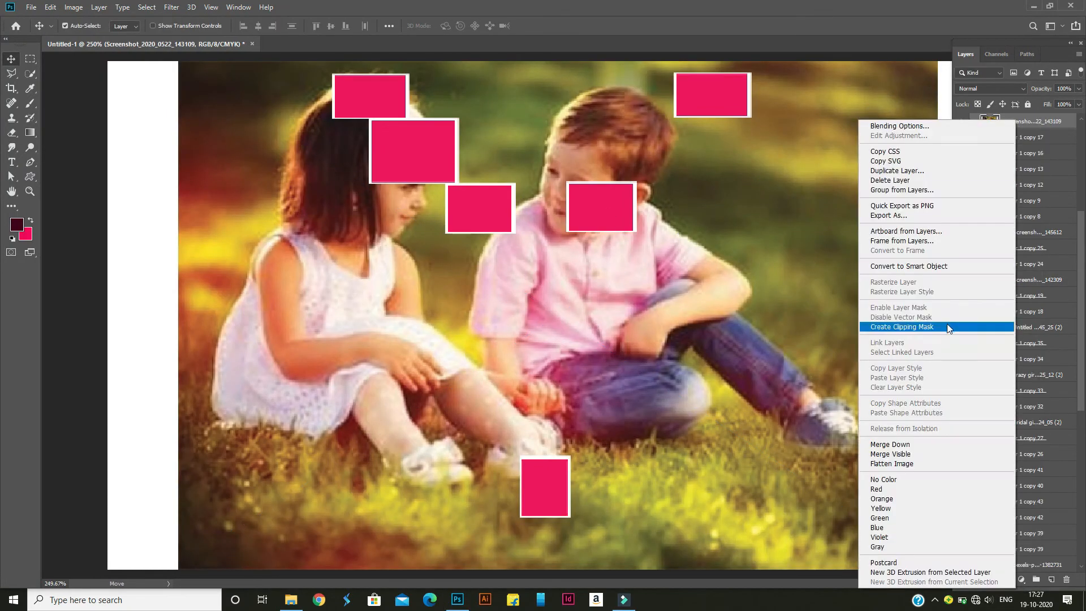
click(947, 326)
Scale the clipped photo of the two children to about 19.7% and position them inside the Layer 1 copy 17 frame
drag(723, 286, 622, 287)
drag(761, 84, 546, 227)
drag(311, 361, 579, 205)
drag(482, 72, 567, 104)
drag(591, 163, 627, 145)
drag(771, 106, 759, 124)
drag(683, 160, 689, 164)
key(Return)
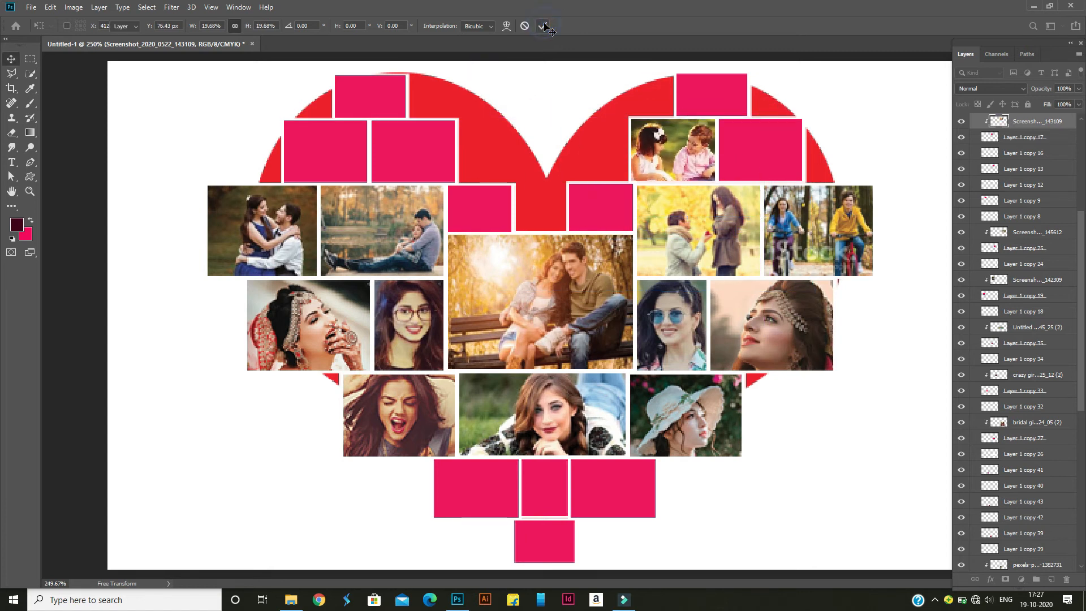
Place Screenshot_2020_0522_145905 from the "sweet images (miniature)" folder above Layer 1 copy 41
click(291, 600)
click(457, 600)
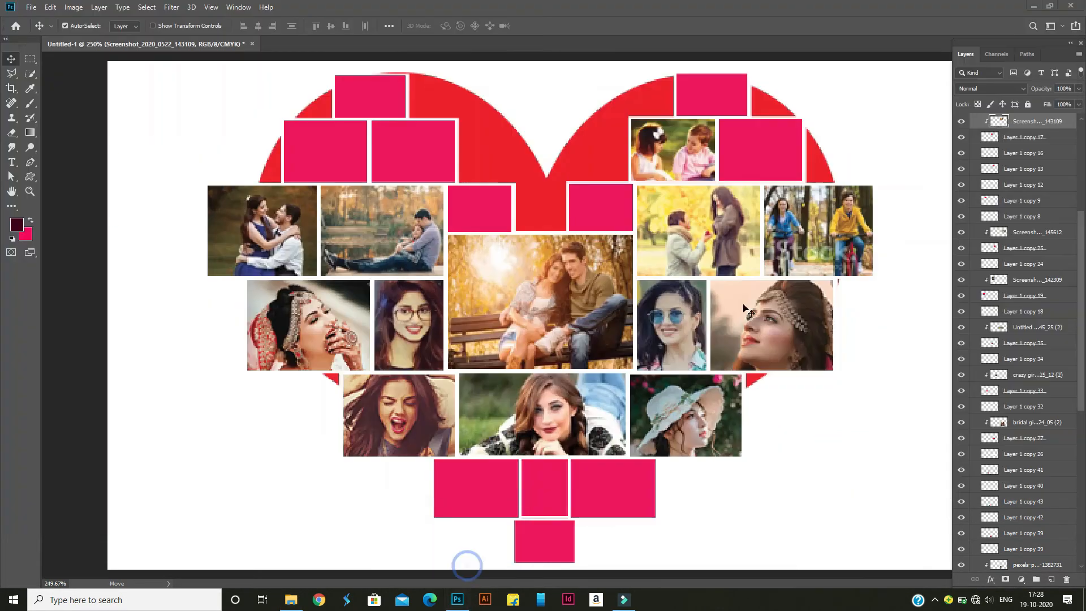
click(291, 600)
drag(356, 259, 886, 119)
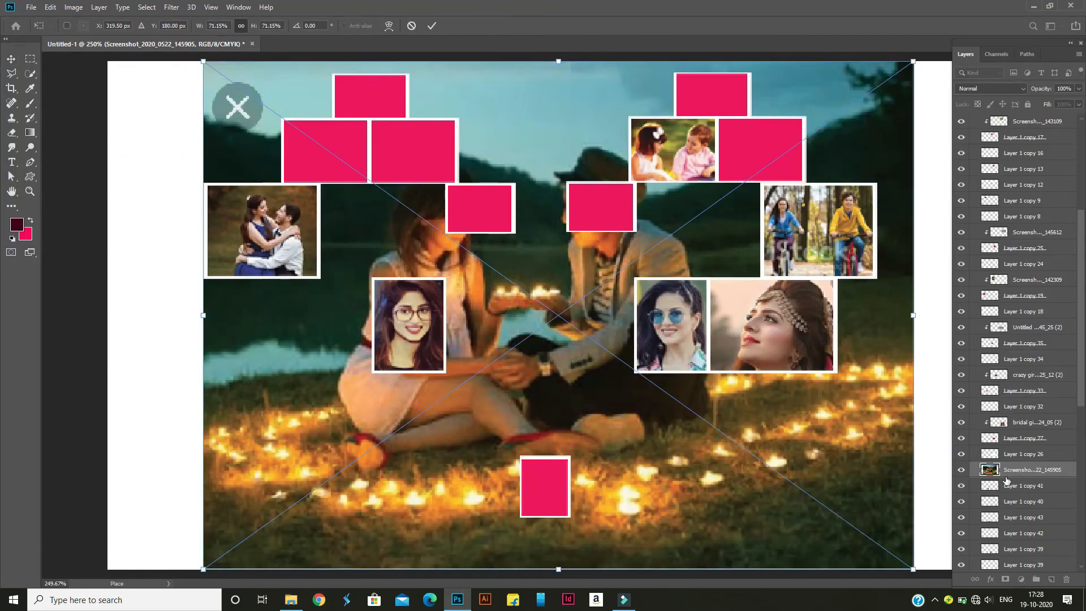
click(432, 26)
Rasterize the placed Screenshot_2020_0522_145905 layer and clip it to Layer 1 copy 41
right_click(1009, 469)
click(902, 308)
right_click(1032, 470)
click(1004, 209)
Scale the clipped candlelit couple photo to about 22.7% and position the couple inside the Layer 1 copy 41 frame
key(ctrl+t)
drag(911, 60, 688, 274)
drag(563, 340, 494, 544)
drag(367, 519, 389, 511)
drag(607, 441, 578, 462)
drag(462, 529, 446, 514)
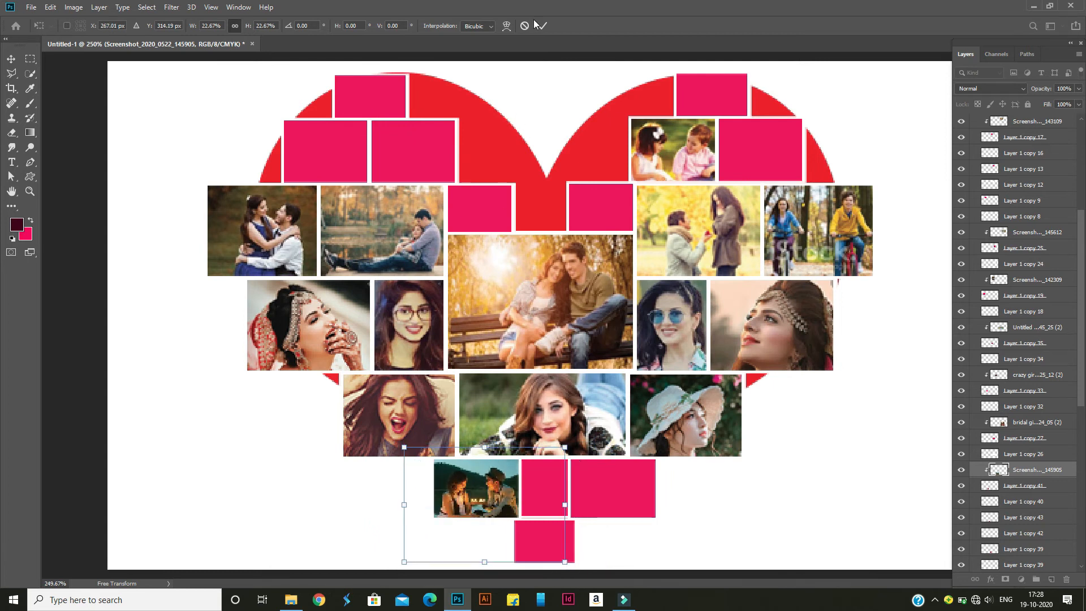
click(540, 26)
Place Screenshot_2020_0522_141540 from the "sweet images (miniature)" folder above Layer 1 copy 39
mouse_move(291, 599)
click(255, 537)
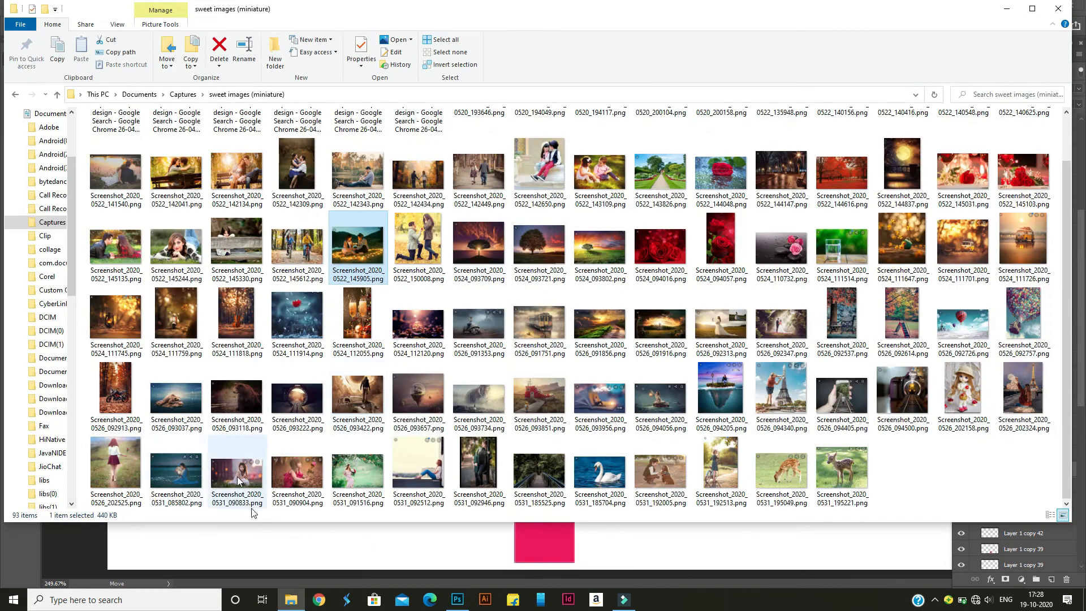
mouse_move(457, 599)
click(468, 557)
click(538, 493)
mouse_move(291, 600)
click(295, 547)
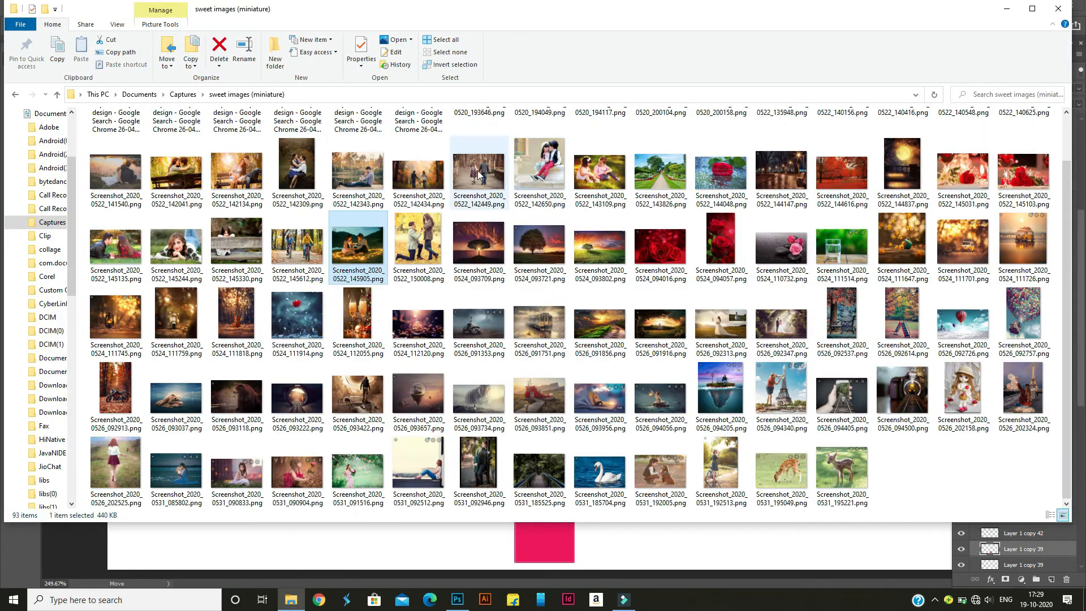
double_click(130, 165)
drag(130, 165, 625, 487)
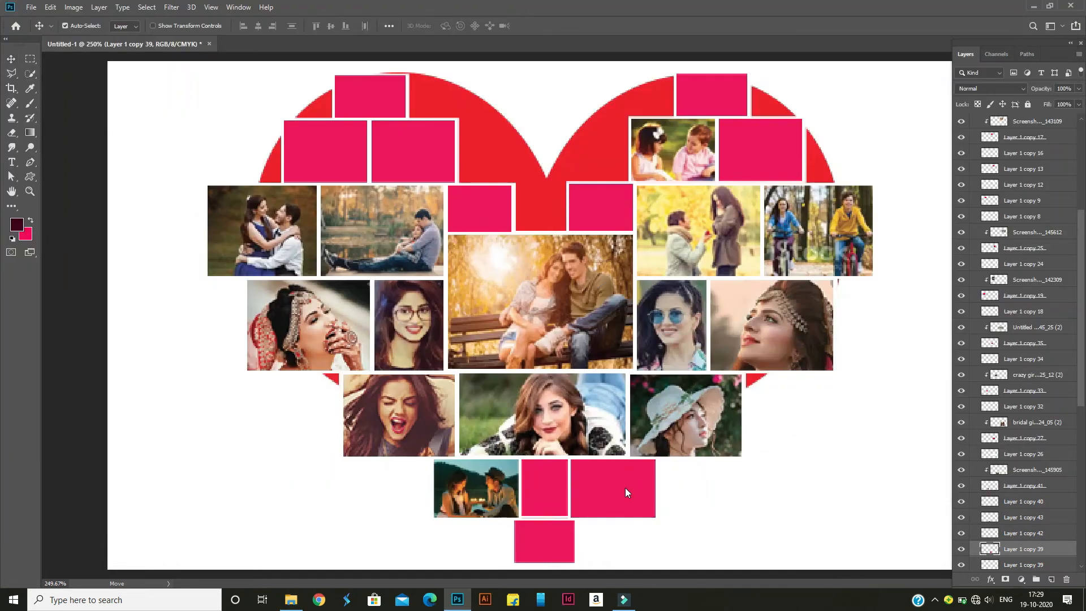
Rasterize the placed Screenshot_2020_0522_141540 layer and clip it to Layer 1 copy 39
right_click(1007, 549)
click(1010, 270)
right_click(1007, 549)
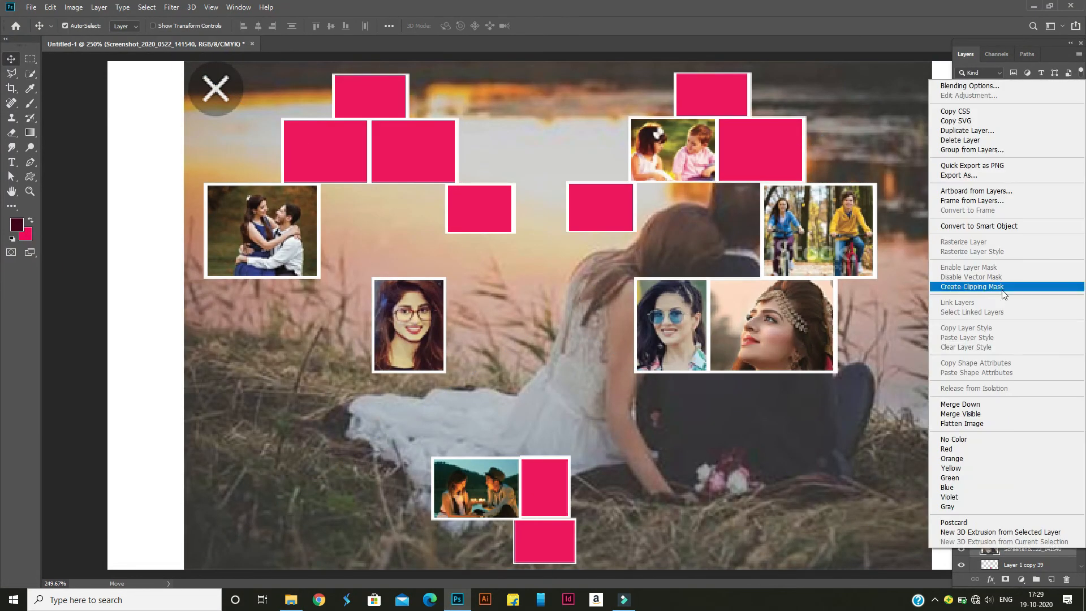
click(1009, 284)
Scale down the clipped photo of the seated couple by the lake and position the couple inside the Layer 1 copy 39 frame
key(ctrl+t)
drag(539, 288, 624, 445)
drag(784, 374, 717, 421)
drag(642, 495, 583, 513)
click(543, 26)
Place Screenshot_2020_0531_192005 from the "sweet images (miniature)" folder above Layer 1 copy 13
click(290, 599)
drag(675, 482, 464, 559)
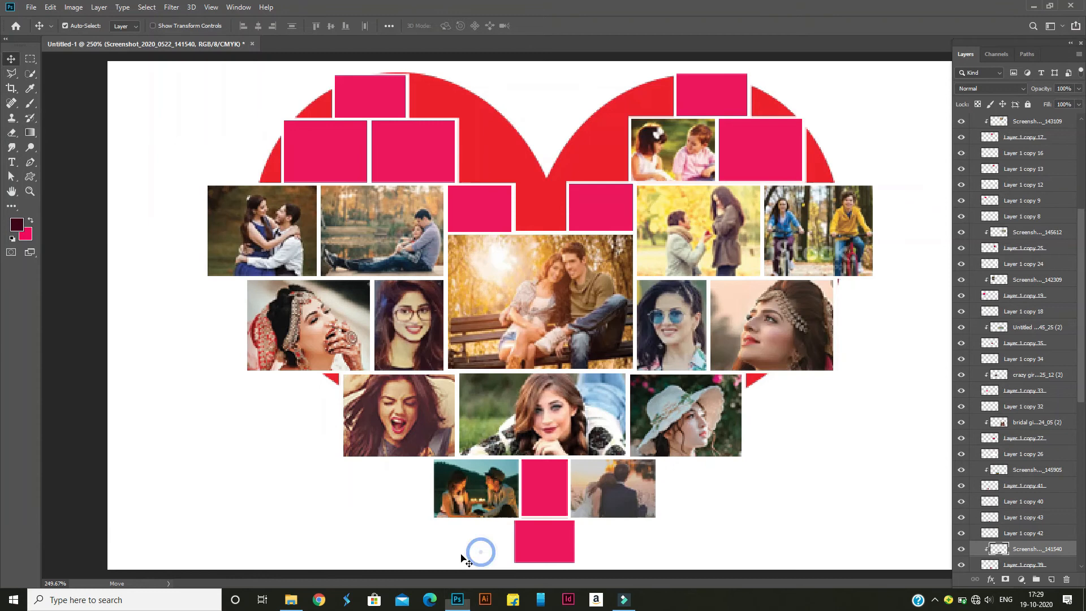
click(744, 163)
click(291, 600)
drag(660, 475, 817, 126)
Rasterize the placed Screenshot_2020_0531_192005 layer and clip it to Layer 1 copy 13
right_click(1065, 171)
click(938, 311)
right_click(1034, 170)
click(924, 328)
key(ctrl+t)
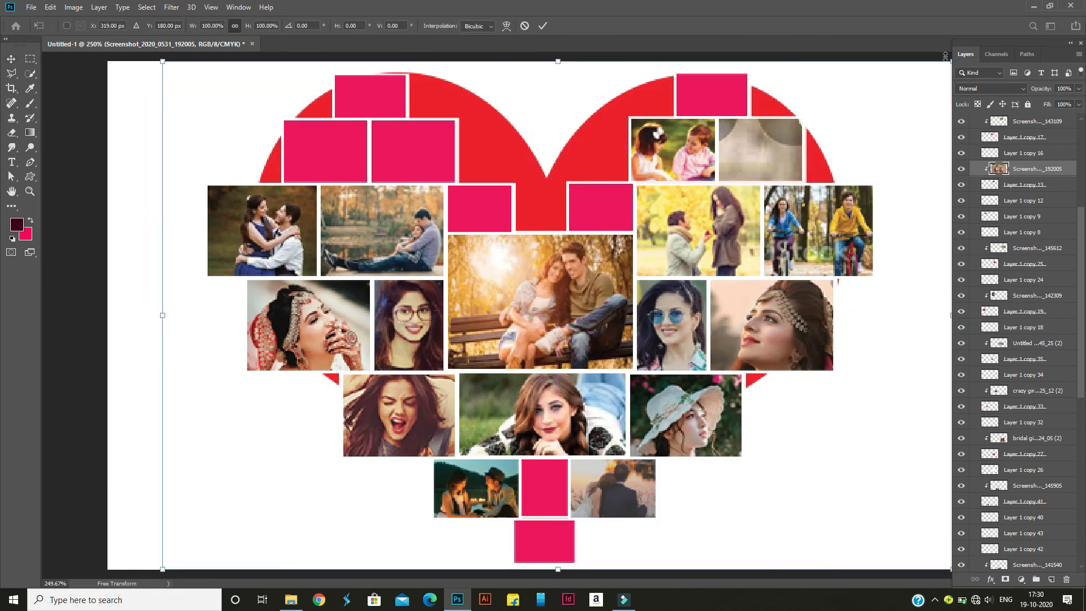
drag(951, 62, 169, 566)
drag(205, 544, 725, 182)
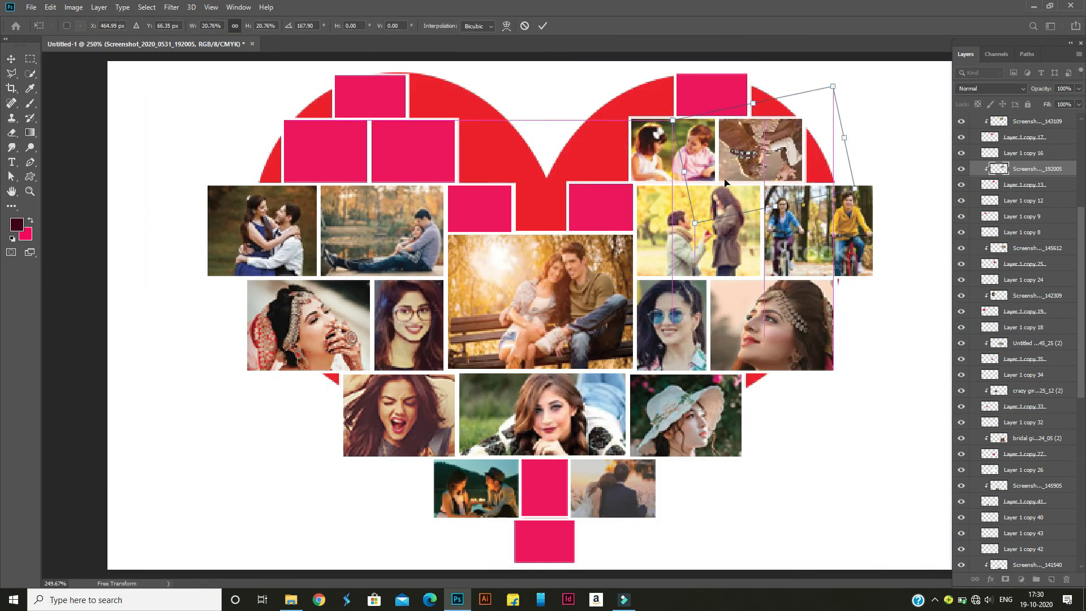
key(ctrl+z)
Scale down the clipped child-and-dog photo so both subjects sit inside the Layer 1 copy 13 frame
key(ctrl+t)
drag(163, 60, 640, 94)
click(542, 25)
Place Screenshot_2020_0531_090904 from the "sweet images (miniature)" folder above Layer 1 copy 9
click(291, 599)
click(298, 471)
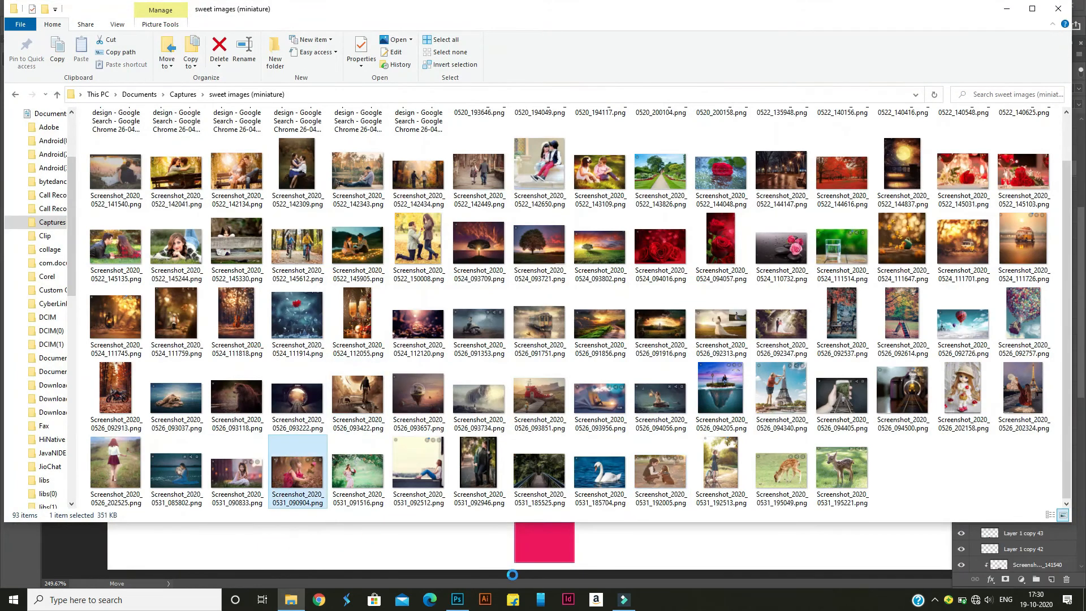
click(458, 598)
click(1018, 216)
mouse_move(291, 598)
click(306, 558)
drag(298, 471, 475, 407)
key(Return)
Rasterize the placed Screenshot_2020_0531_090904 layer and clip it to Layer 1 copy 9
right_click(996, 216)
right_click(1047, 211)
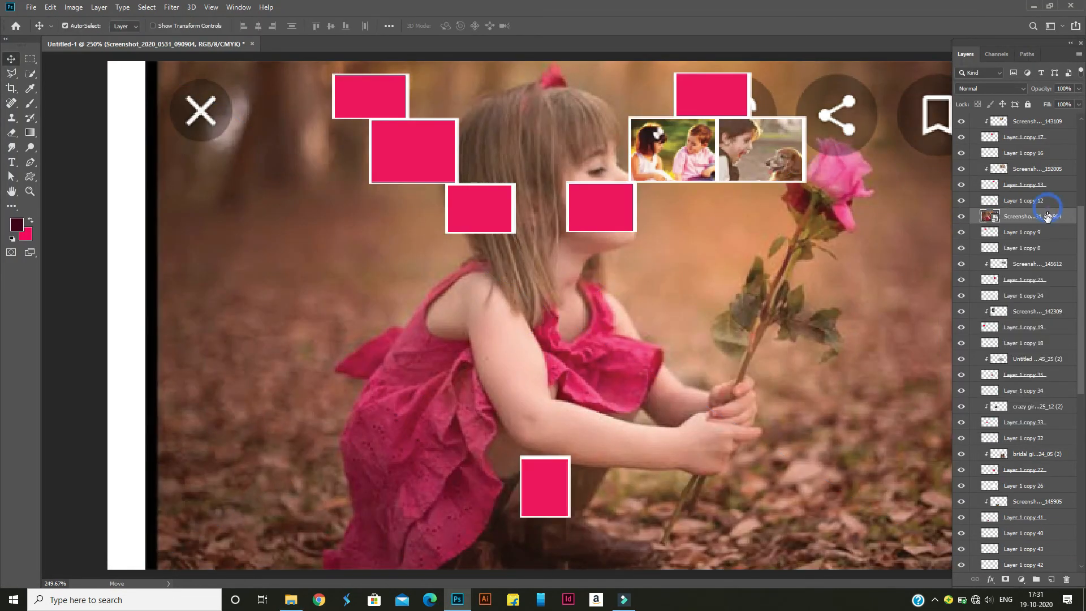
click(955, 309)
right_click(1030, 218)
click(935, 327)
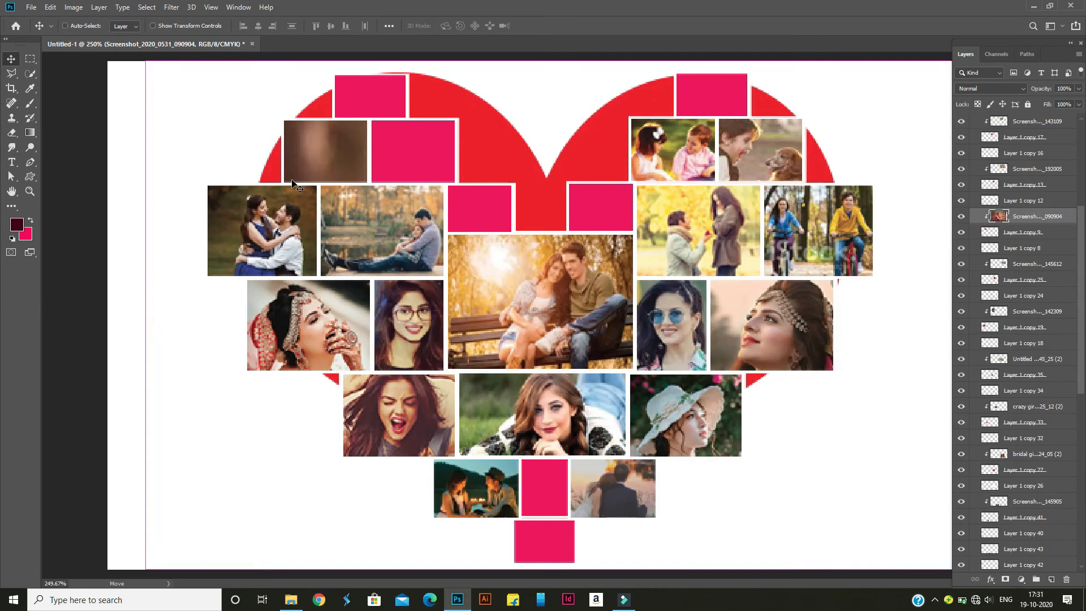
Scale down the clipped photo of the girl in the pink dress and position her inside the Layer 1 copy 9 frame
key(ctrl+t)
drag(148, 60, 317, 165)
drag(503, 255, 269, 164)
drag(572, 70, 463, 136)
drag(352, 173, 312, 136)
drag(423, 101, 381, 126)
drag(297, 173, 327, 161)
key(Return)
click(516, 94)
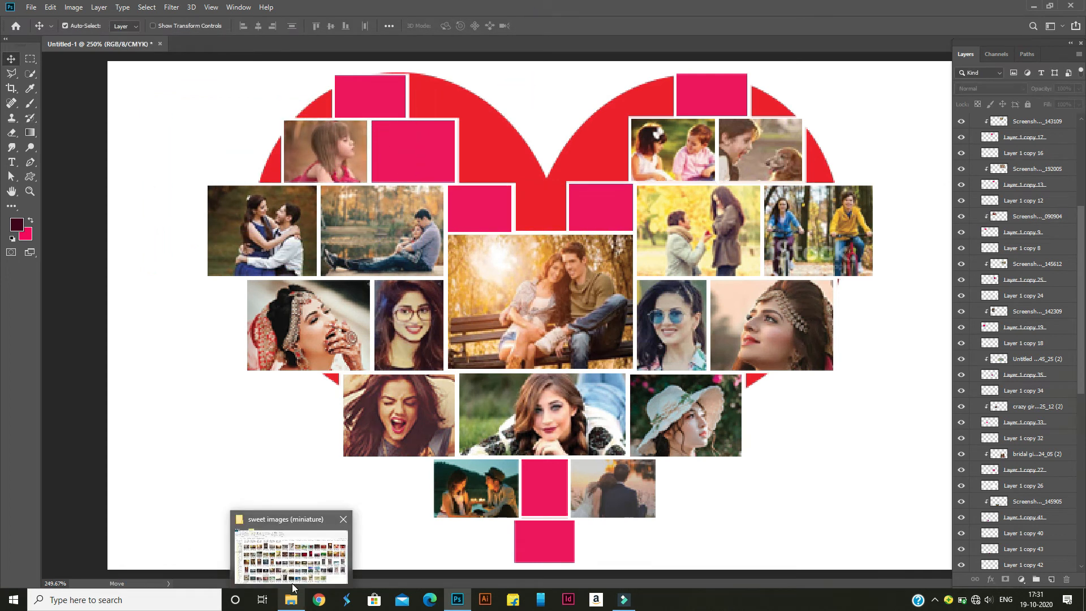
click(291, 599)
double_click(491, 323)
click(658, 137)
drag(491, 378, 543, 543)
Shift the bridal photo aside and move its layer into Group 1 directly above Layer 1 copy 15
scroll(1014, 383, up, 5)
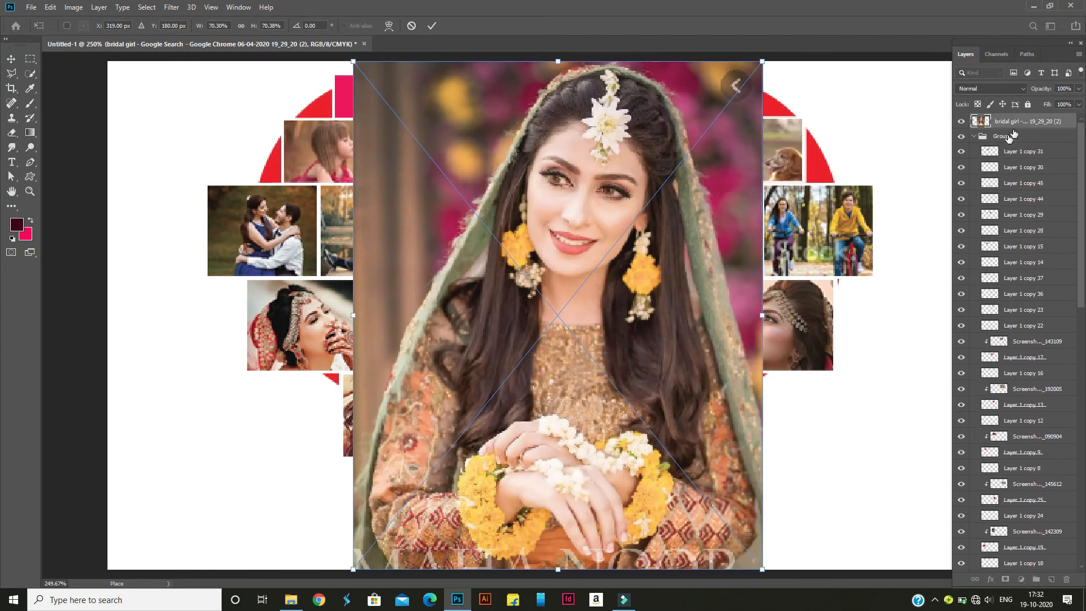
drag(1027, 121, 1025, 160)
drag(538, 344, 753, 320)
click(413, 163)
drag(1015, 234, 1016, 243)
click(1017, 248)
click(1027, 234)
Rasterize the bridal girl 19_29_20 (2) layer and clip it to Layer 1 copy 15
right_click(1027, 234)
click(899, 309)
right_click(1047, 233)
click(920, 325)
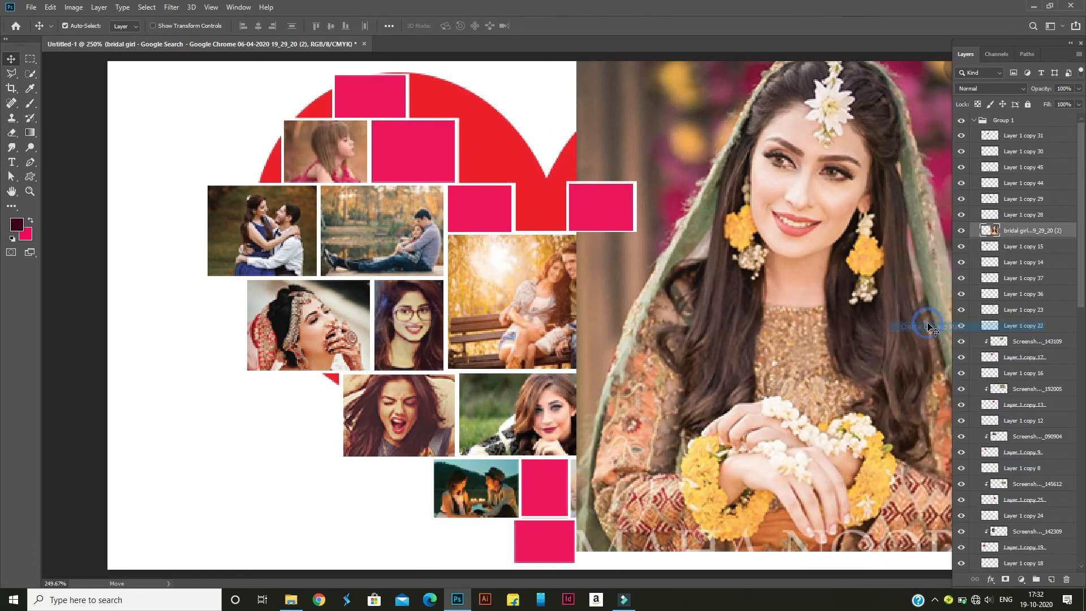
Scale the clipped bridal photo to about 30.74% and position the face inside the Layer 1 copy 15 frame
key(ctrl+t)
drag(675, 240, 384, 235)
drag(551, 314, 542, 441)
drag(685, 165, 553, 327)
drag(486, 400, 401, 190)
drag(464, 117, 459, 125)
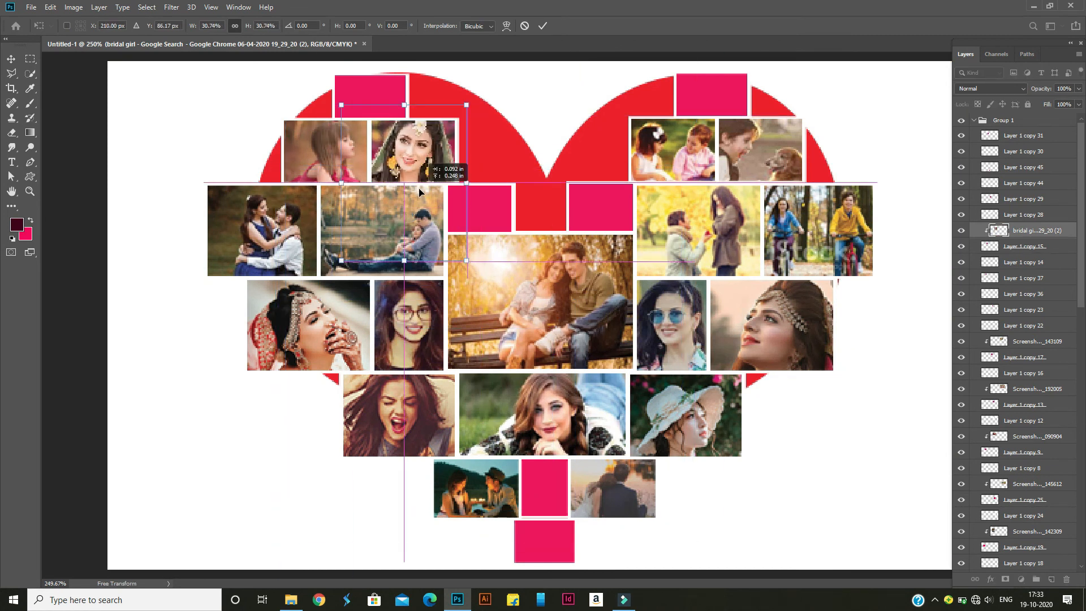
click(542, 26)
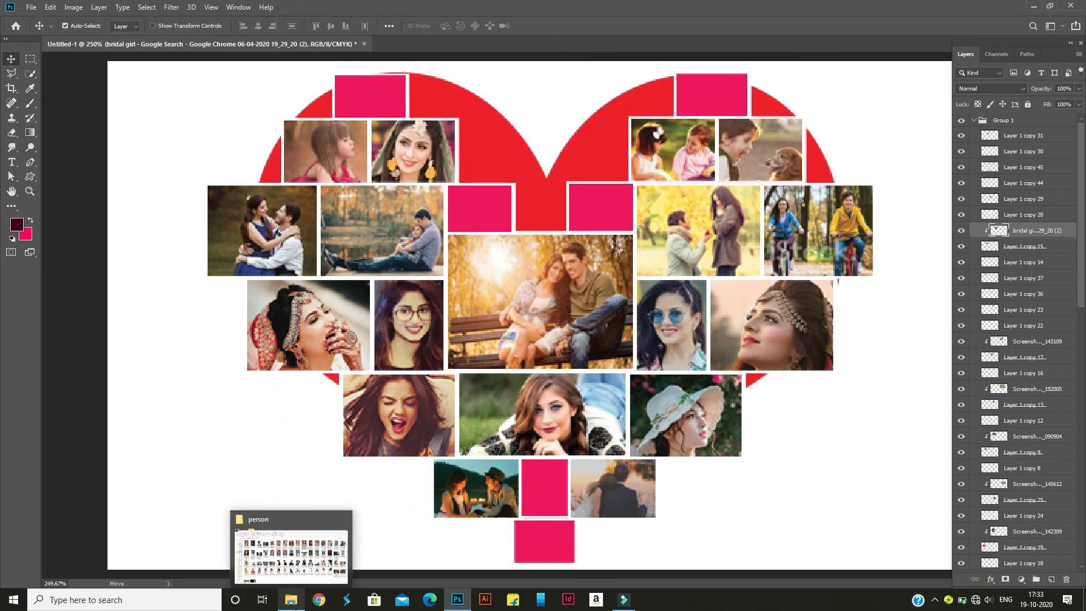
Place Screenshot_2020_0624_135419 from the person folder above Layer 1 copy 31
click(298, 602)
click(459, 605)
click(503, 218)
click(293, 601)
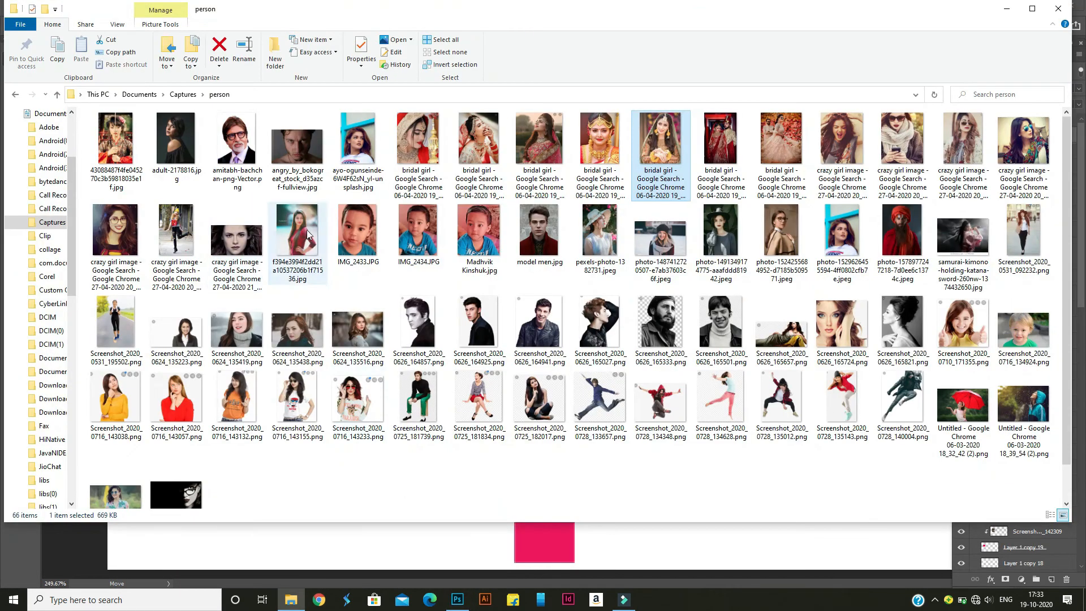
drag(247, 332, 497, 199)
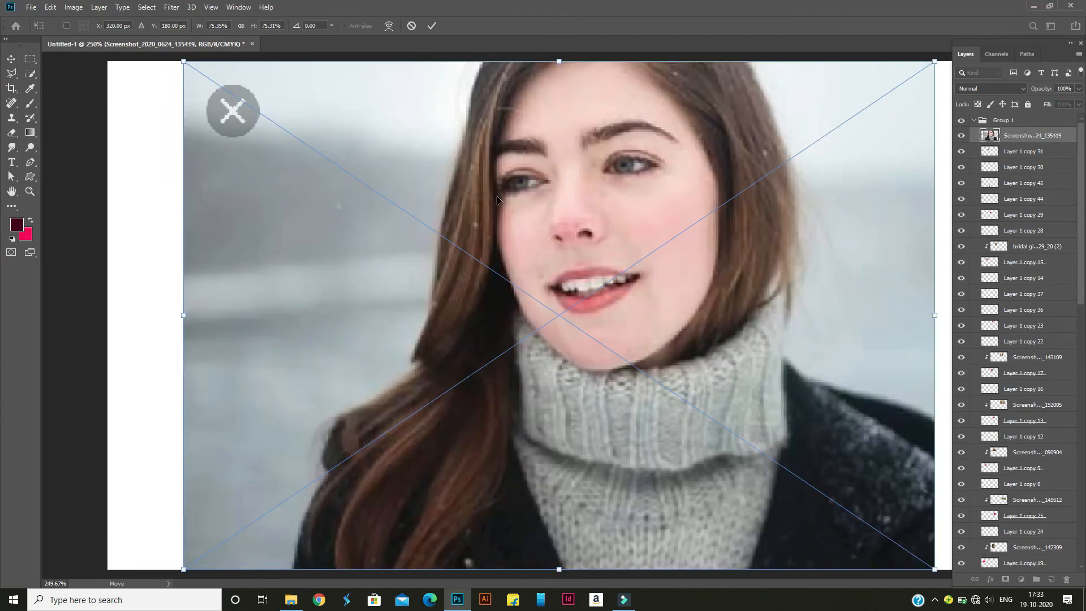
key(Return)
Rasterize the placed Screenshot_2020_0624_135419 layer and clip it to Layer 1 copy 31
right_click(1030, 140)
click(918, 308)
right_click(1024, 139)
click(935, 327)
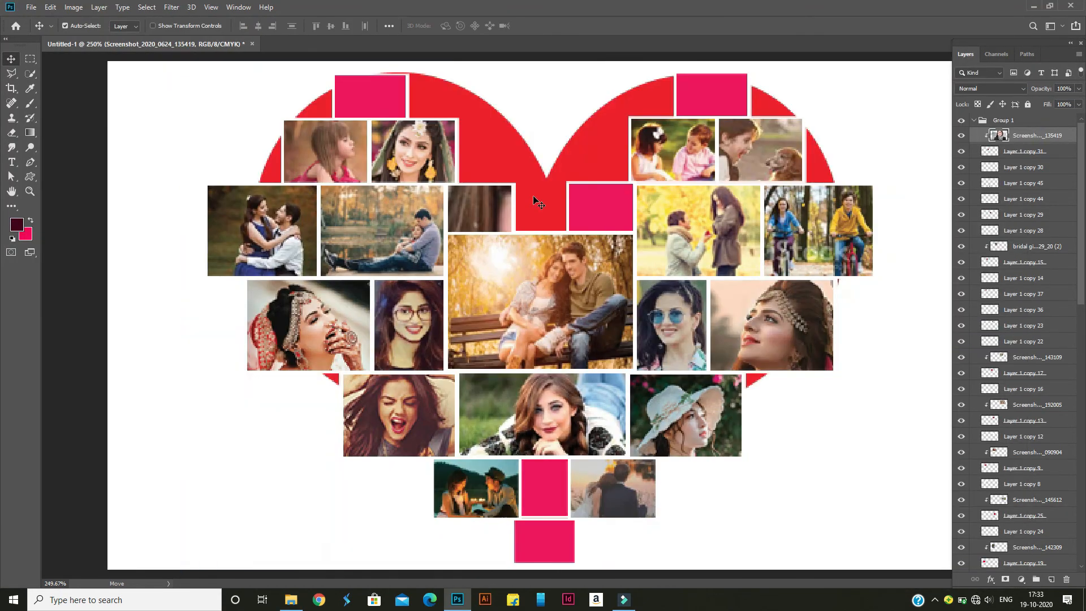
Scale down the clipped photo of the woman in the grey turtleneck and position her face inside the Layer 1 copy 31 frame
key(ctrl+t)
drag(937, 61, 712, 212)
drag(543, 281, 449, 232)
drag(620, 162, 522, 229)
drag(464, 281, 456, 240)
click(543, 25)
Place pexels-photo-1382731 from the person folder above Layer 1 copy 37 and clip it to that frame
mouse_move(294, 591)
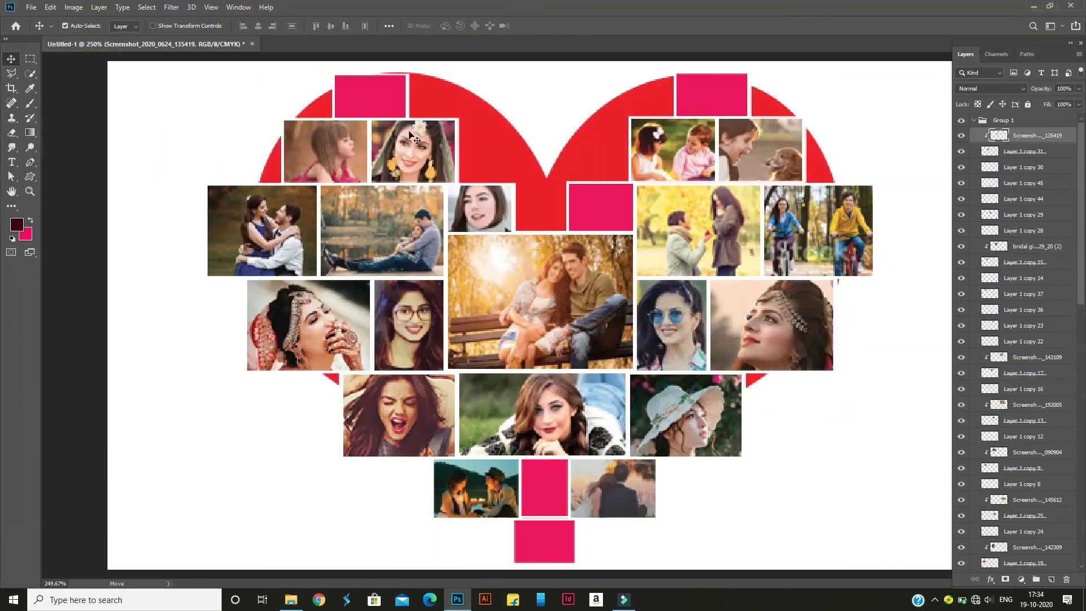
click(291, 599)
drag(600, 231, 368, 102)
key(Return)
right_click(1029, 309)
click(1018, 323)
Scale the clipped photo of the woman in the hat to about 22.96% and position her inside the Layer 1 copy 37 frame
key(ctrl+t)
drag(728, 62, 576, 180)
drag(569, 287, 382, 125)
drag(444, 54, 428, 71)
drag(387, 136, 381, 116)
drag(422, 53, 406, 78)
drag(343, 158, 348, 138)
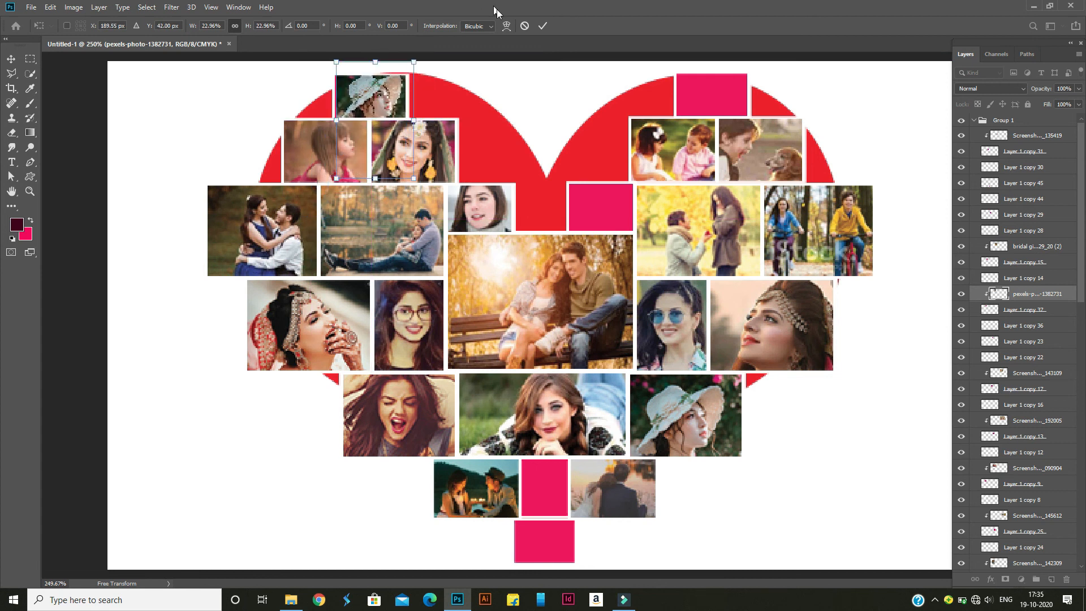
click(542, 25)
Place Screenshot_2020_0716_134924 from the person folder above Layer 1 copy 44 and rasterize it
click(291, 601)
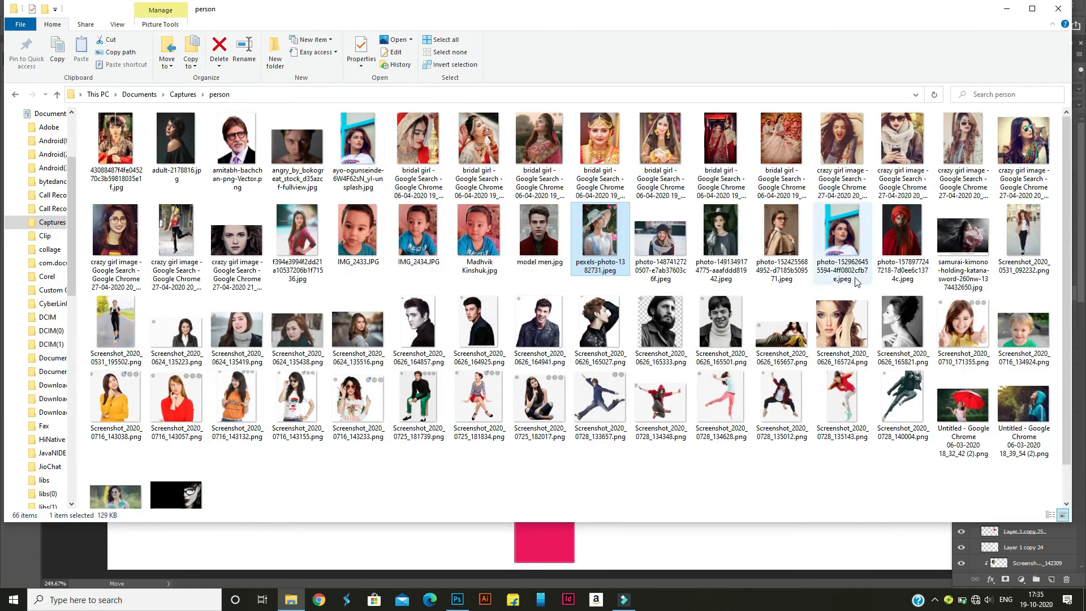
click(994, 349)
drag(459, 603, 595, 204)
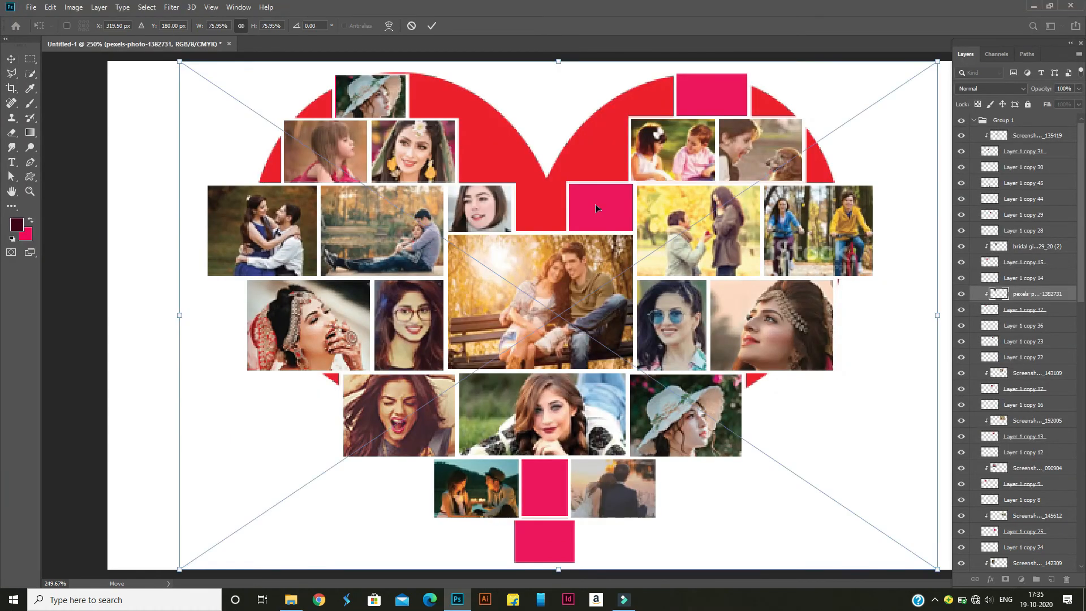
drag(1029, 297, 1026, 197)
right_click(1026, 199)
click(911, 307)
Move the boy photo's layer directly above Layer 1 copy 29 and clip it to that frame
drag(681, 278, 178, 323)
click(607, 203)
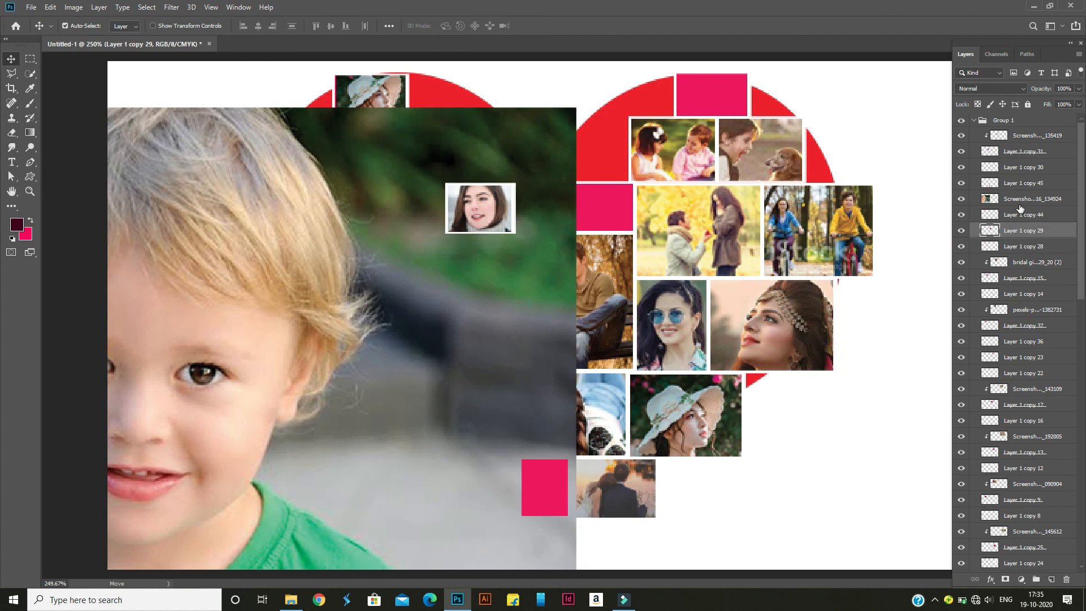
drag(1021, 226, 1021, 223)
right_click(1018, 214)
click(933, 326)
Scale down the clipped boy photo and position his face inside the Layer 1 copy 29 frame
key(ctrl+t)
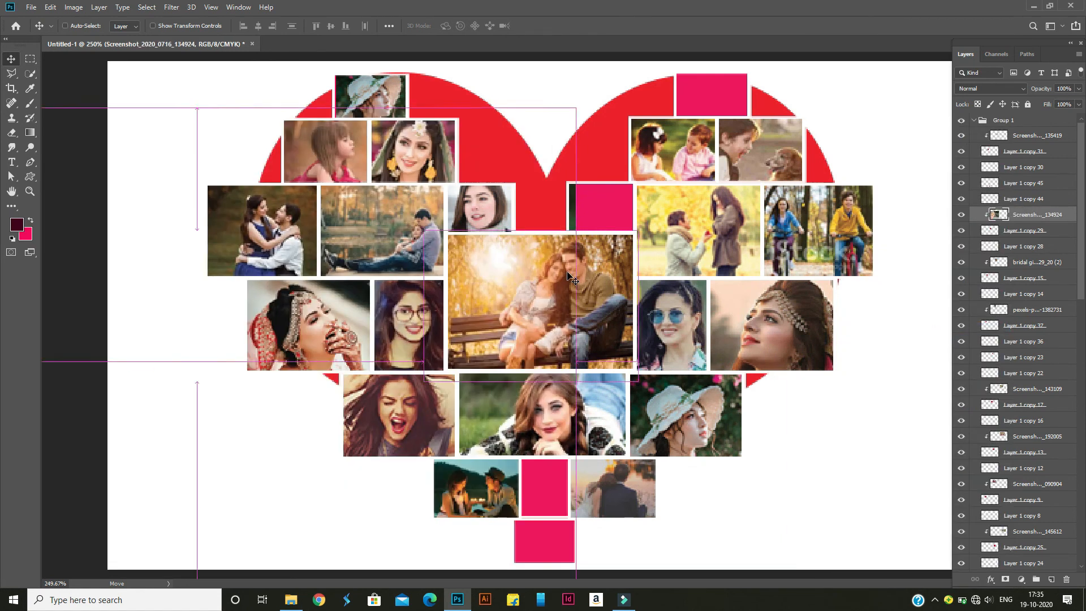
drag(128, 156, 364, 189)
drag(55, 141, 325, 323)
drag(433, 391, 617, 215)
drag(508, 147, 541, 168)
drag(693, 168, 620, 208)
click(545, 27)
key(ctrl+t)
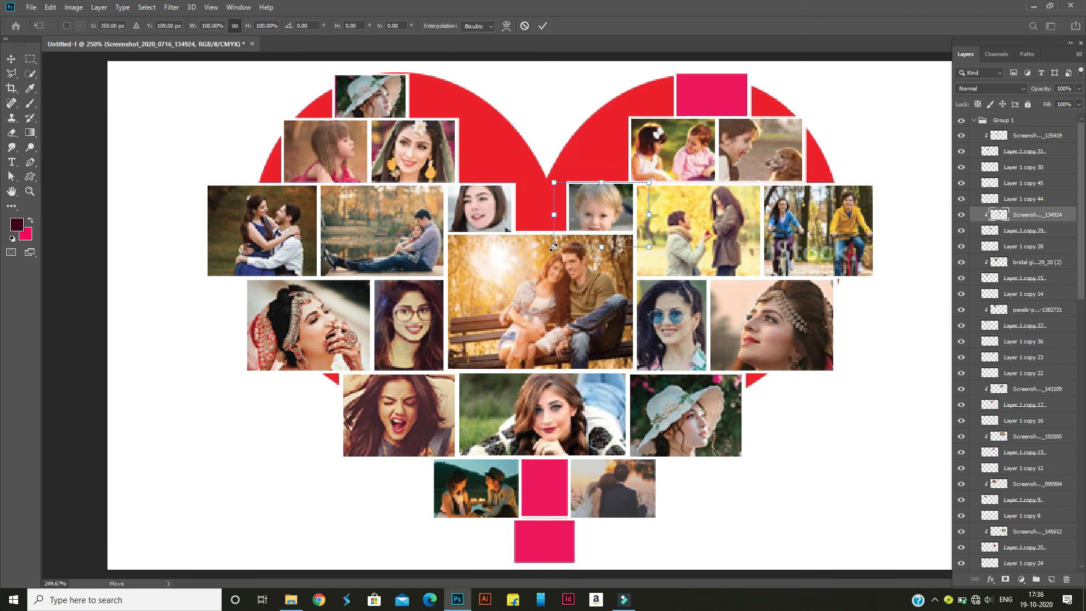
click(543, 26)
mouse_move(291, 599)
click(293, 554)
click(457, 599)
click(717, 100)
click(293, 554)
drag(541, 146, 543, 373)
Shrink the placed bridal girl 19_24_05 (2) photo and move it over the Layer 1 copy 23 frame
drag(793, 61, 618, 252)
drag(582, 325, 710, 134)
key(Return)
Rasterize the bridal girl 19_24_05 (2) layer and clip it to Layer 1 copy 23
right_click(1022, 357)
click(931, 307)
right_click(1009, 357)
click(925, 326)
Scale the clipped bridal photo to about 90.33% and position the face inside the Layer 1 copy 23 frame
key(ctrl+t)
drag(719, 78, 739, 87)
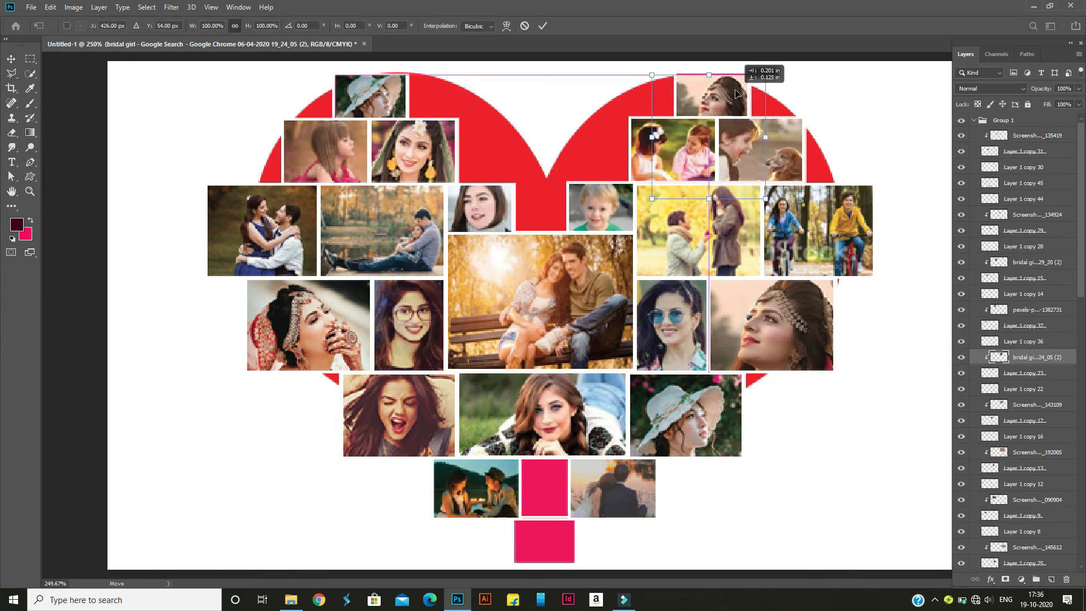
drag(650, 196, 671, 175)
drag(713, 130, 667, 170)
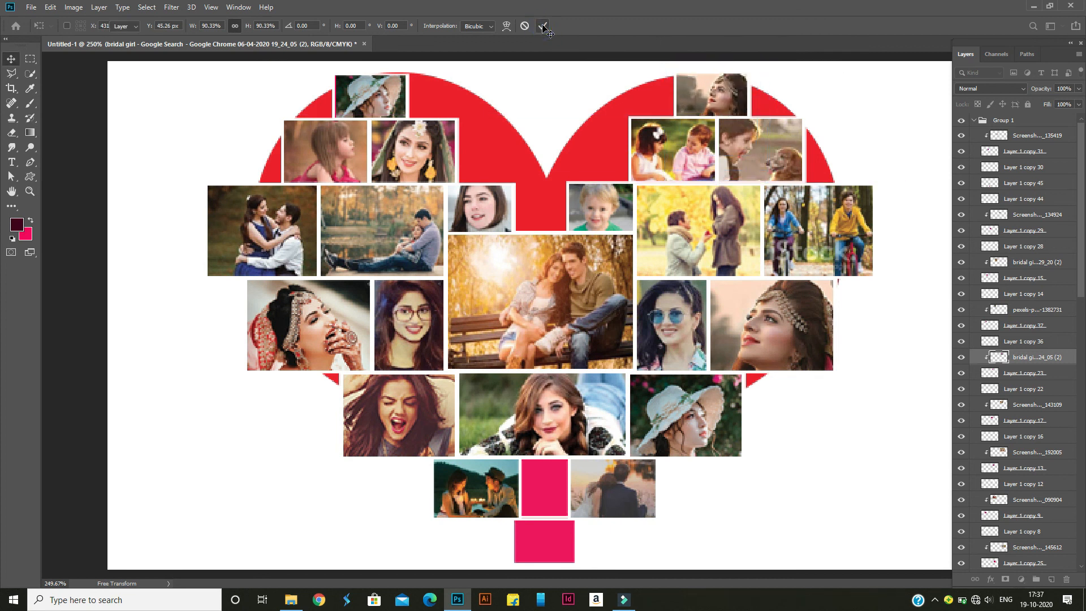
key(Return)
click(544, 492)
mouse_move(295, 600)
click(312, 521)
drag(592, 135, 540, 408)
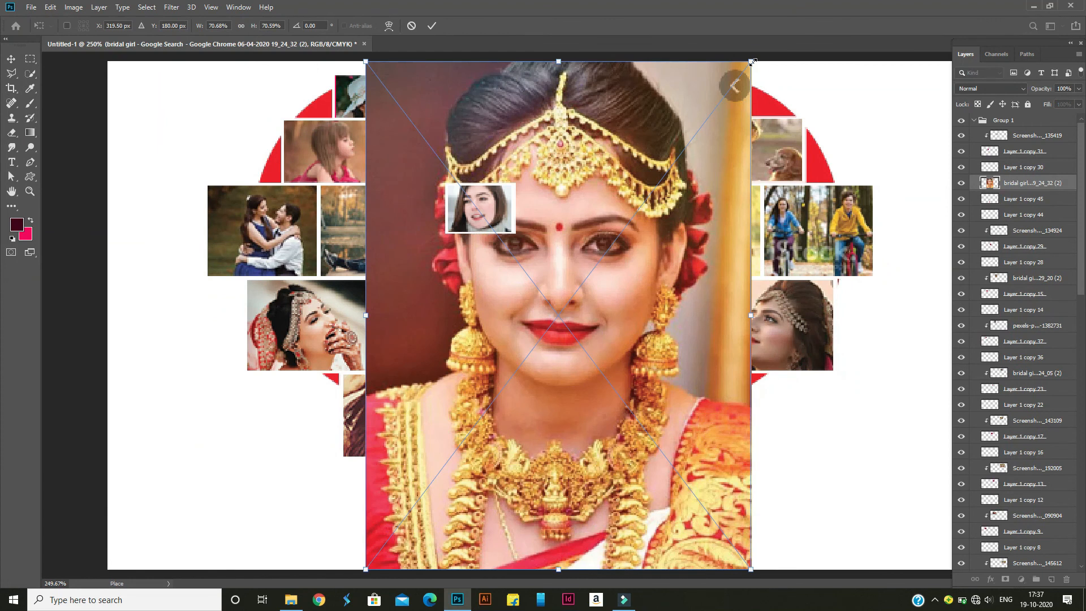
drag(752, 62, 613, 243)
key(Return)
Rasterize the bridal girl 19_24_32 (2) layer and clip it to Layer 1 copy 45
right_click(1029, 185)
click(935, 305)
right_click(1036, 185)
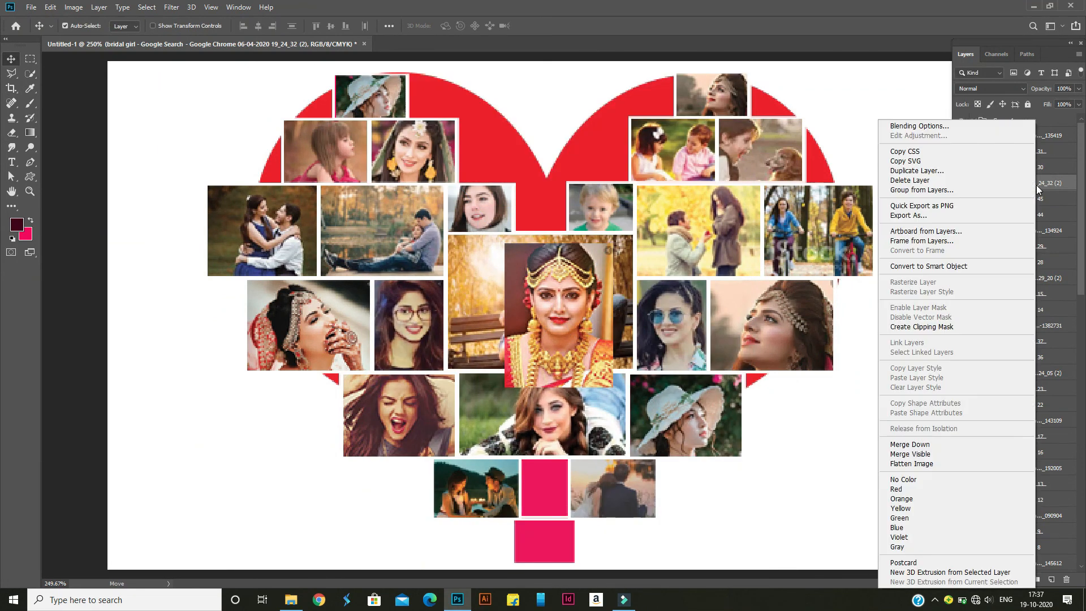
click(921, 326)
Move the clipped photo of the bride in gold jewellery into the Layer 1 copy 45 frame and reduce it to fit the face
key(ctrl+t)
drag(576, 317, 559, 526)
drag(490, 451, 506, 453)
key(Return)
click(557, 544)
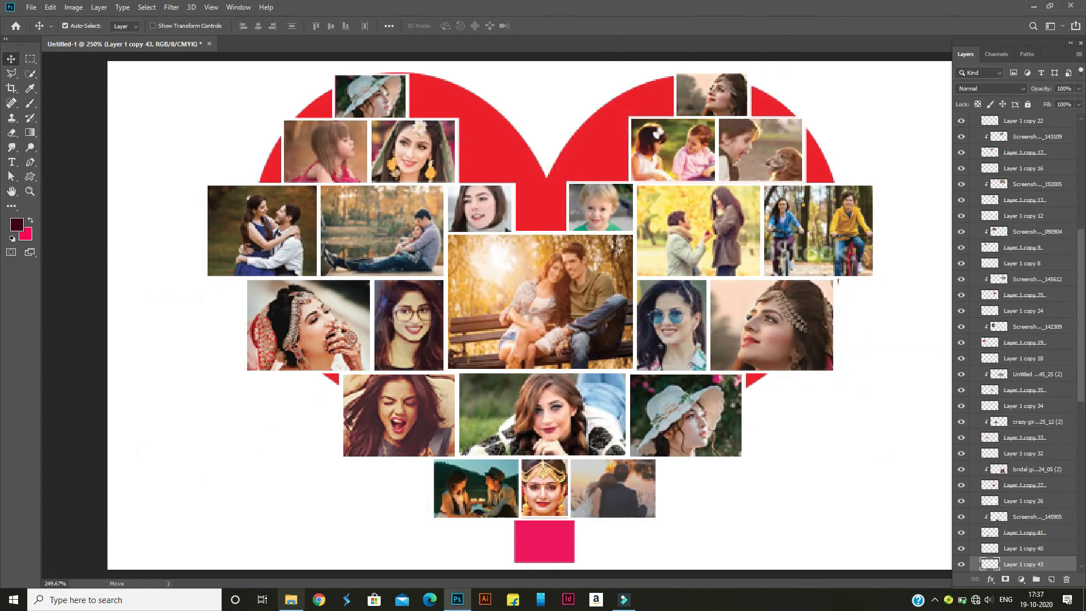
click(290, 600)
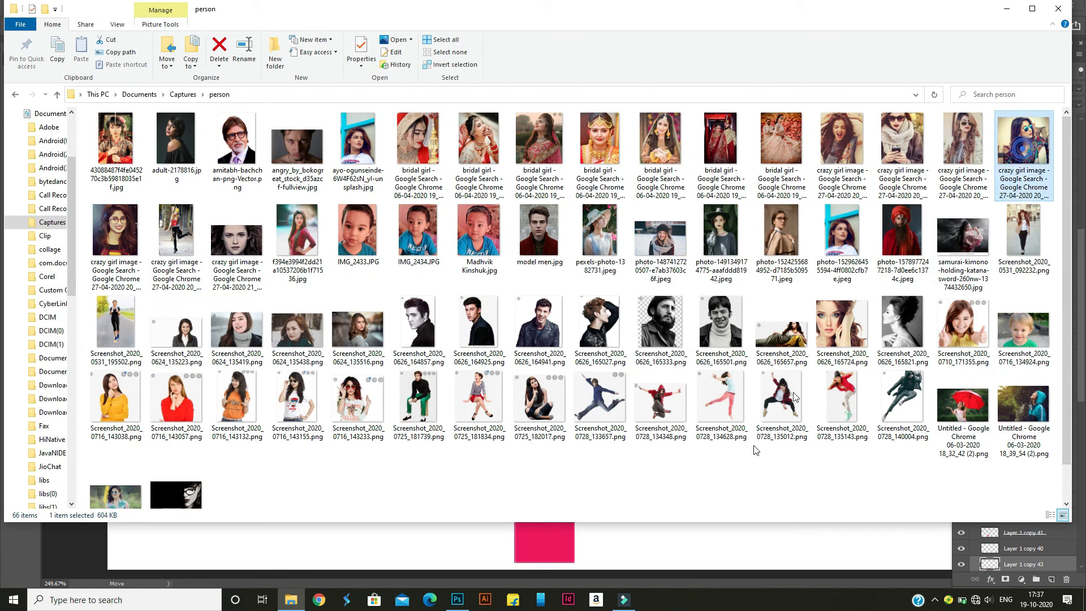
drag(460, 608, 765, 196)
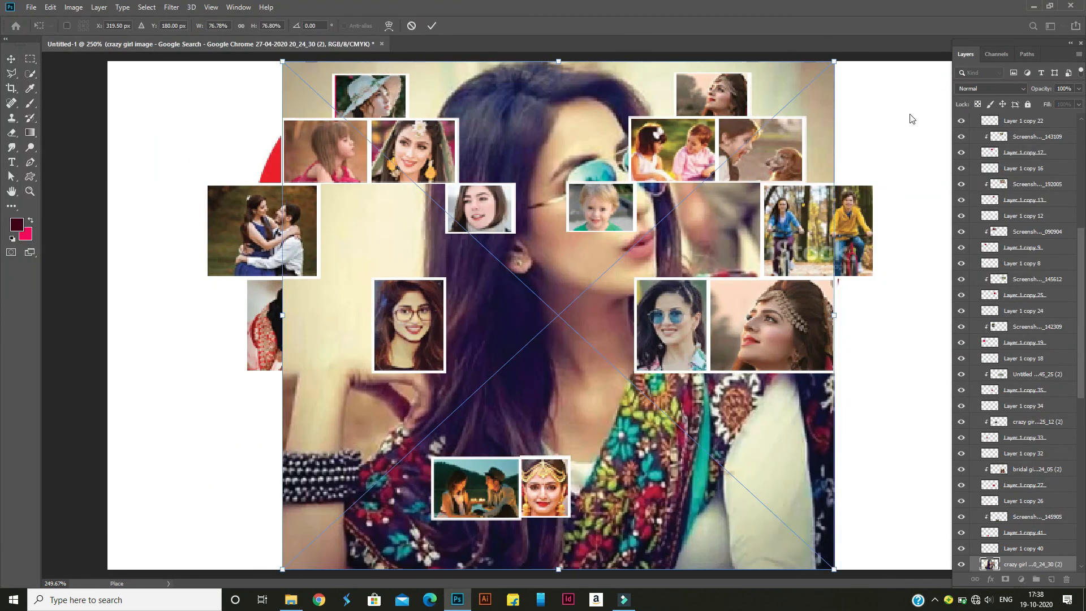
scroll(1009, 447, down, 4)
key(Return)
Rasterize the crazy girl 20_24_30 (2) layer and clip it to Layer 1 copy 43
right_click(1014, 453)
click(919, 307)
right_click(1020, 452)
click(905, 325)
Shrink the clipped photo of the woman in sunglasses, with a final scaling to about 41.61%, and fit it inside the lowest frame of the heart
key(ctrl+t)
drag(706, 291, 680, 295)
click(543, 26)
key(ctrl+t)
drag(599, 299, 583, 518)
drag(625, 455, 582, 517)
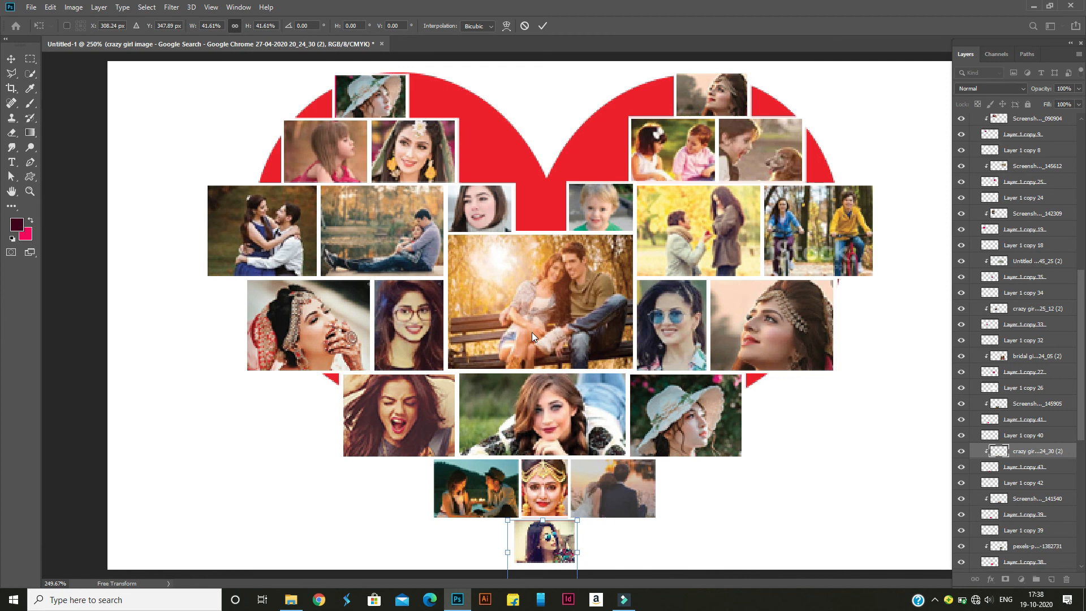
click(542, 26)
Select Layer 1 copy 44 beneath the gold-jewellery bride photo and adjust it slightly with Free Transform
click(543, 510)
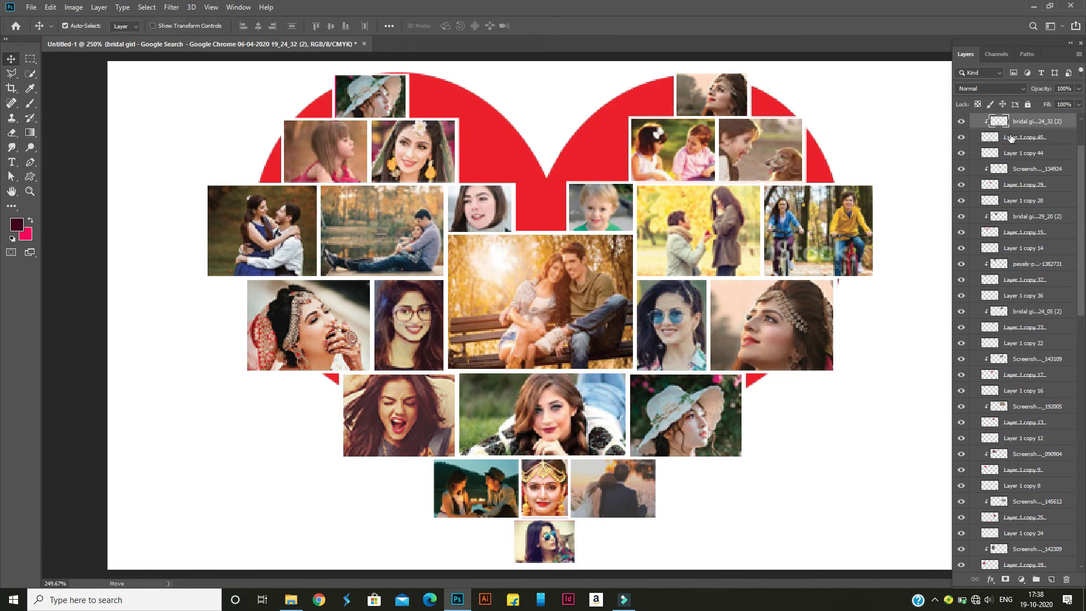
shift+click(1022, 154)
key(ctrl+t)
drag(576, 548, 579, 552)
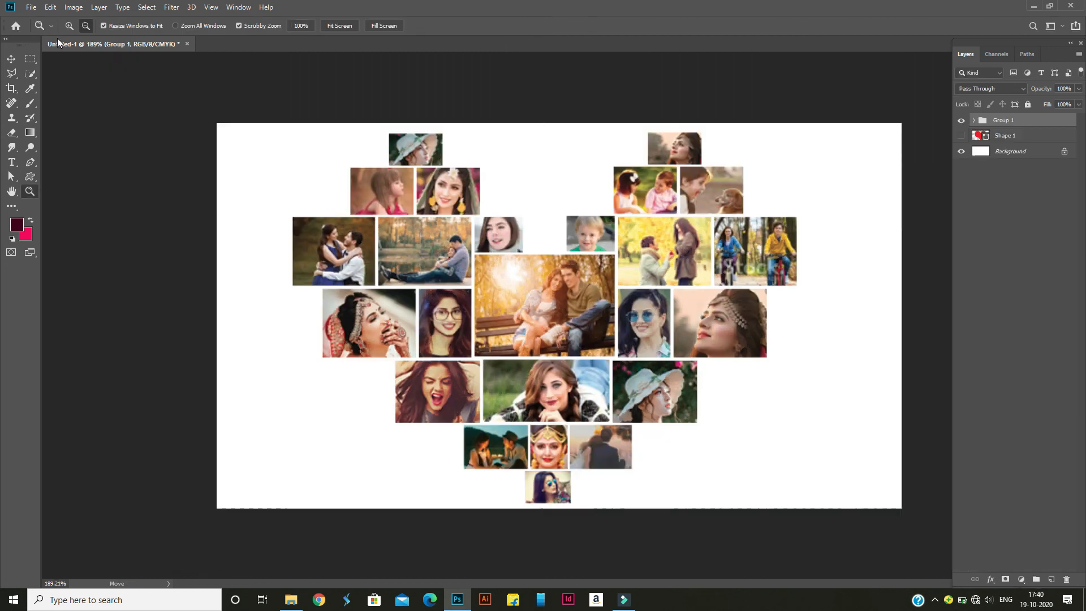
Switch to File Explorer and open the "arena animation adds" folder inside Captures to find a background picture
click(11, 59)
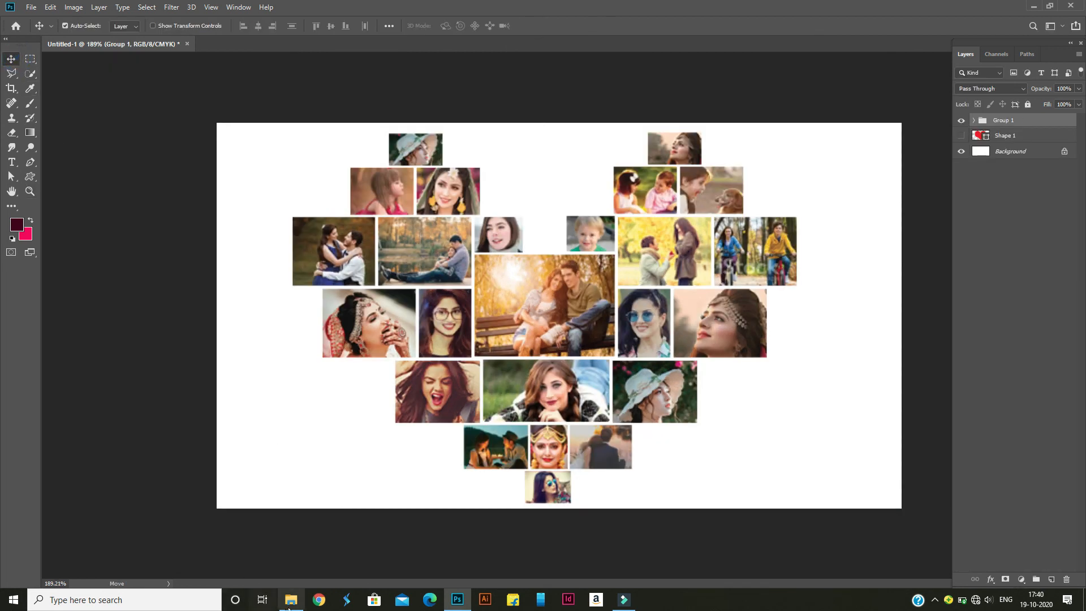
mouse_move(289, 605)
click(291, 551)
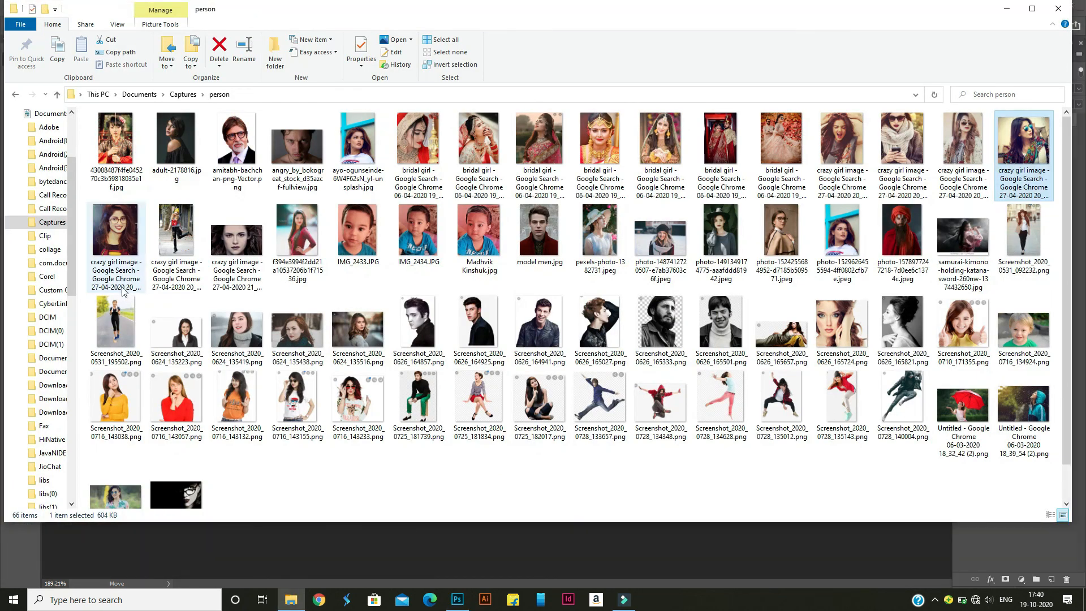
click(15, 97)
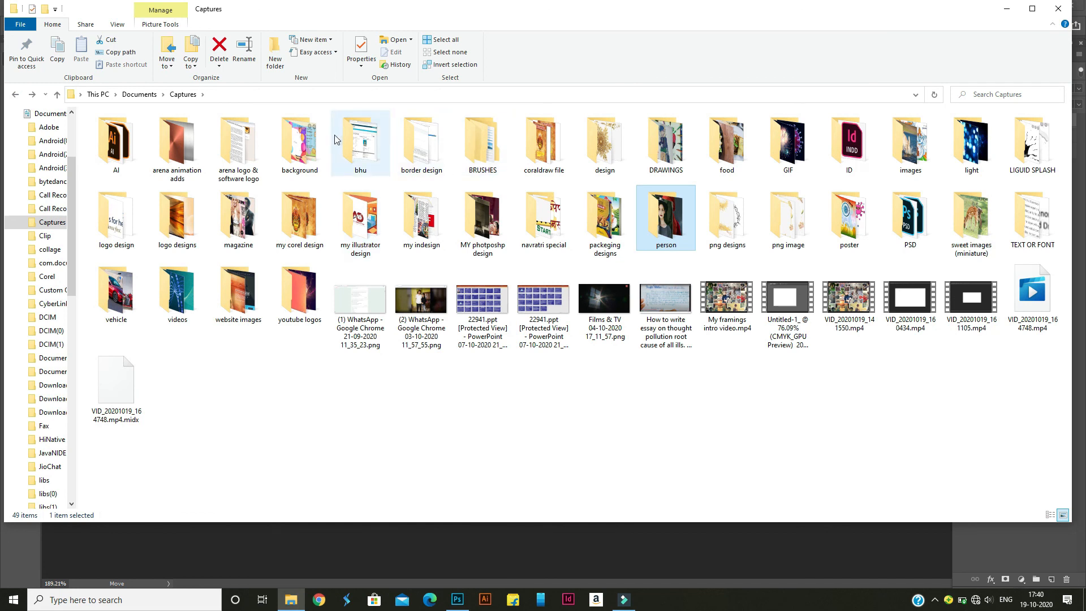
double_click(178, 151)
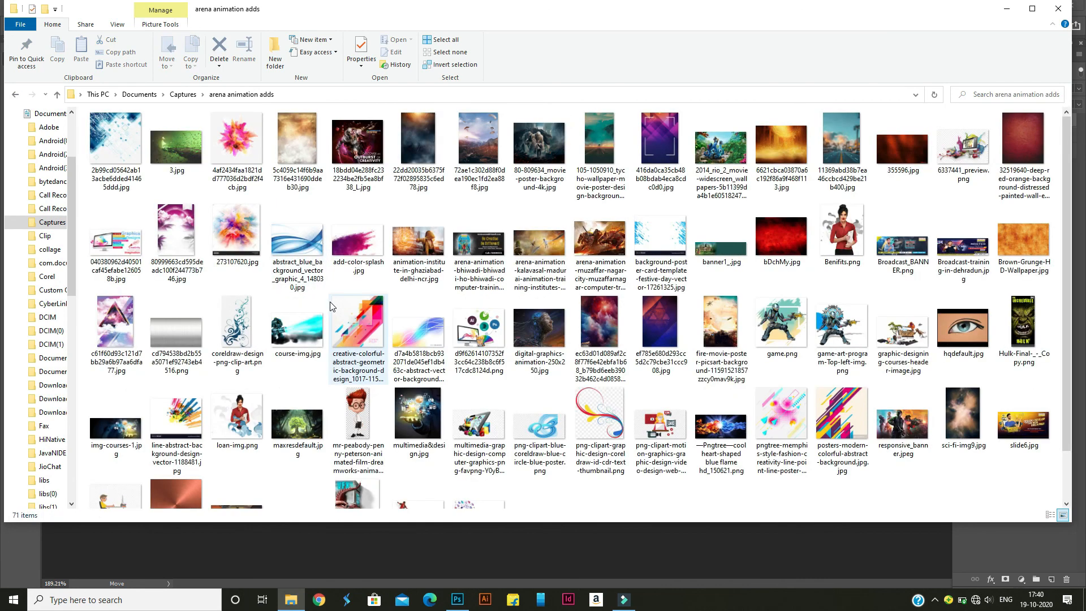
Place Brown-Grunge-HD-Wallpaper.jpg in the Photoshop collage and move its layer between Shape 1 and Background
click(1022, 245)
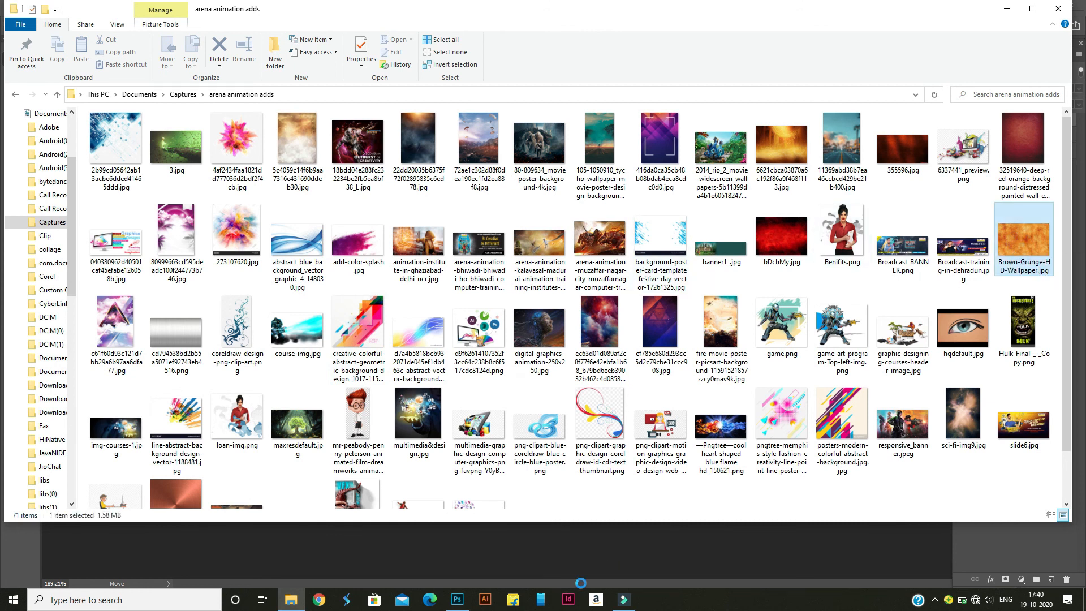
click(460, 603)
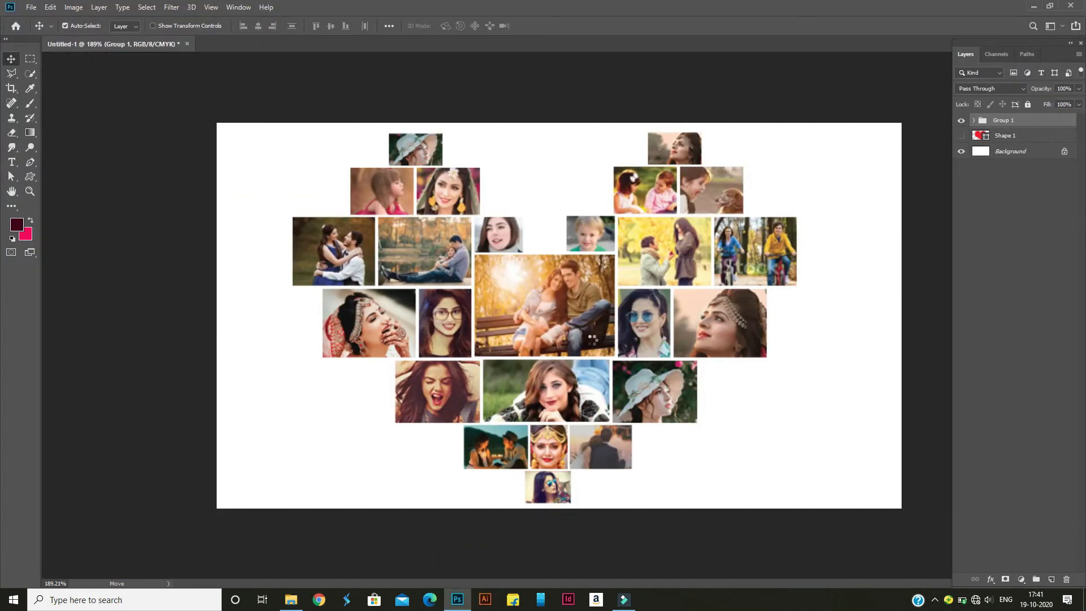
drag(592, 338, 591, 338)
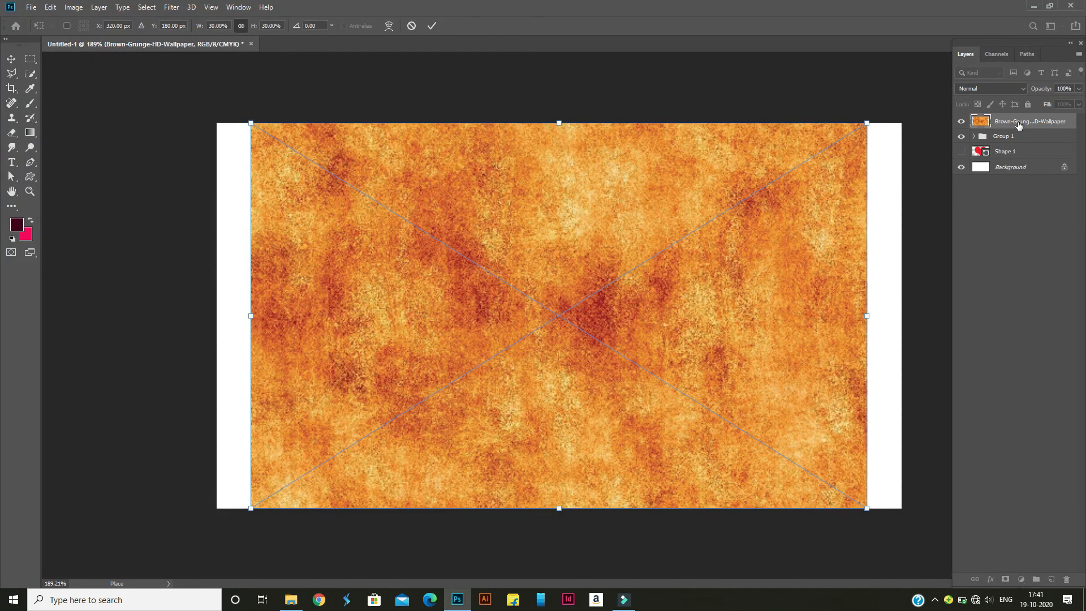
drag(1017, 172, 1023, 201)
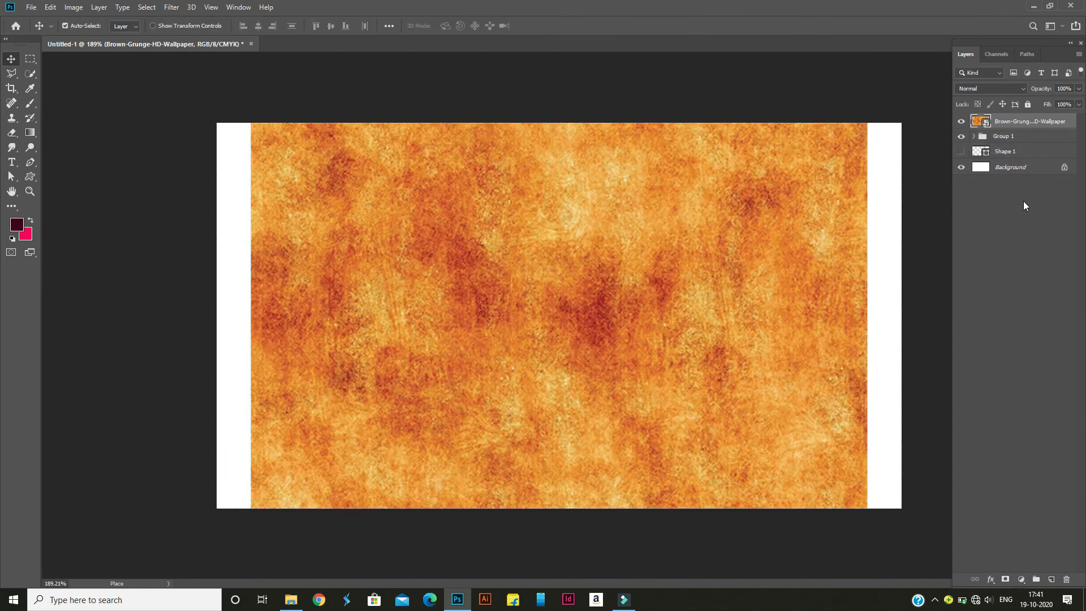
mouse_move(1016, 163)
mouse_down()
mouse_move(1016, 195)
mouse_move(1010, 157)
mouse_up()
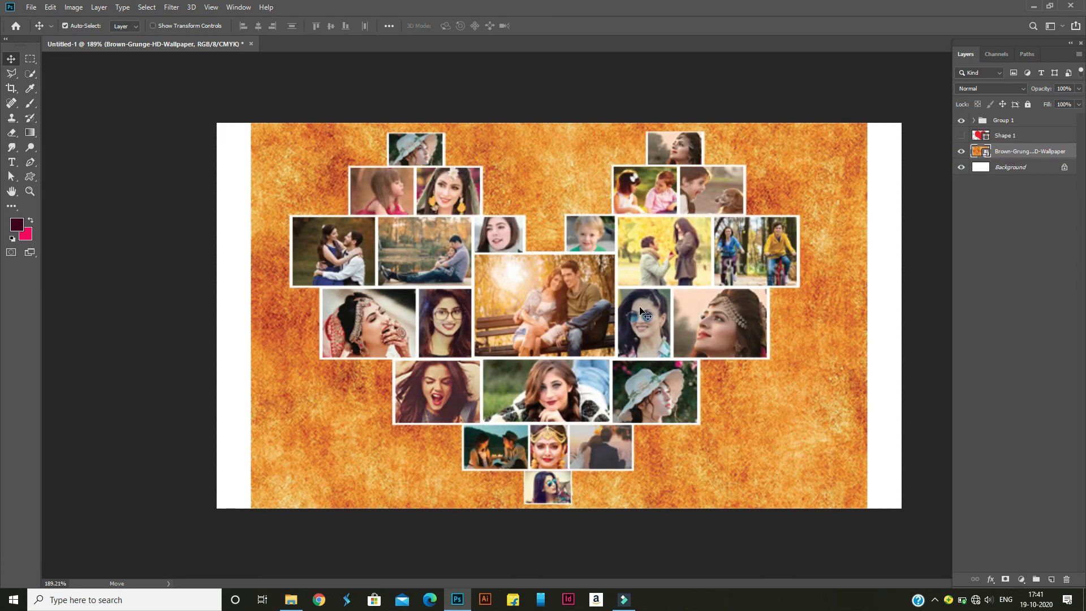
Stretch the brown grunge wallpaper horizontally on both sides to 33.33% width so it covers the full canvas
key(ctrl)
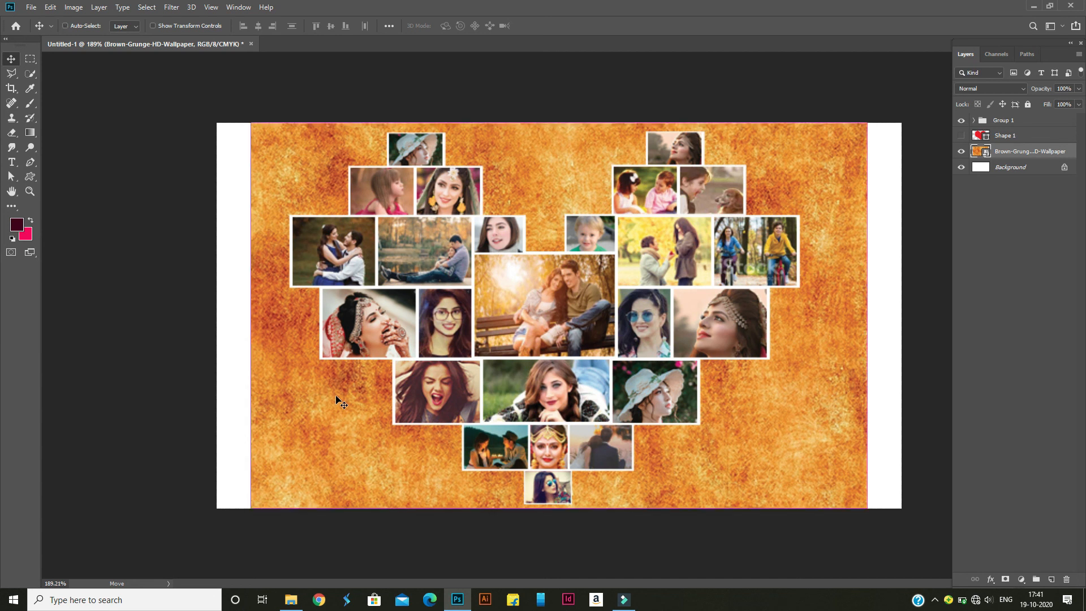
key(ctrl+t)
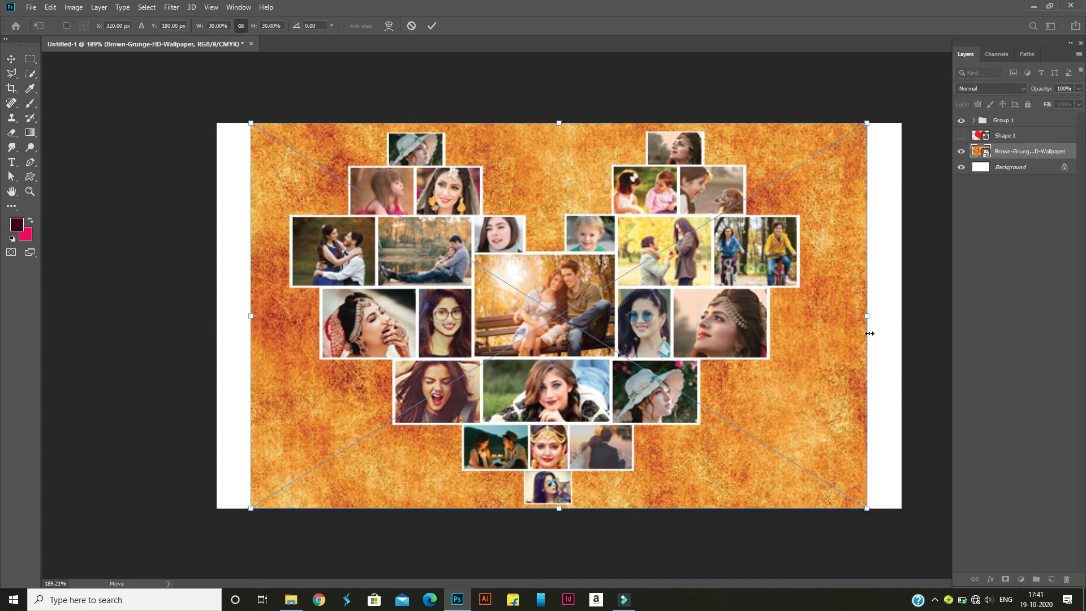
drag(868, 316, 901, 312)
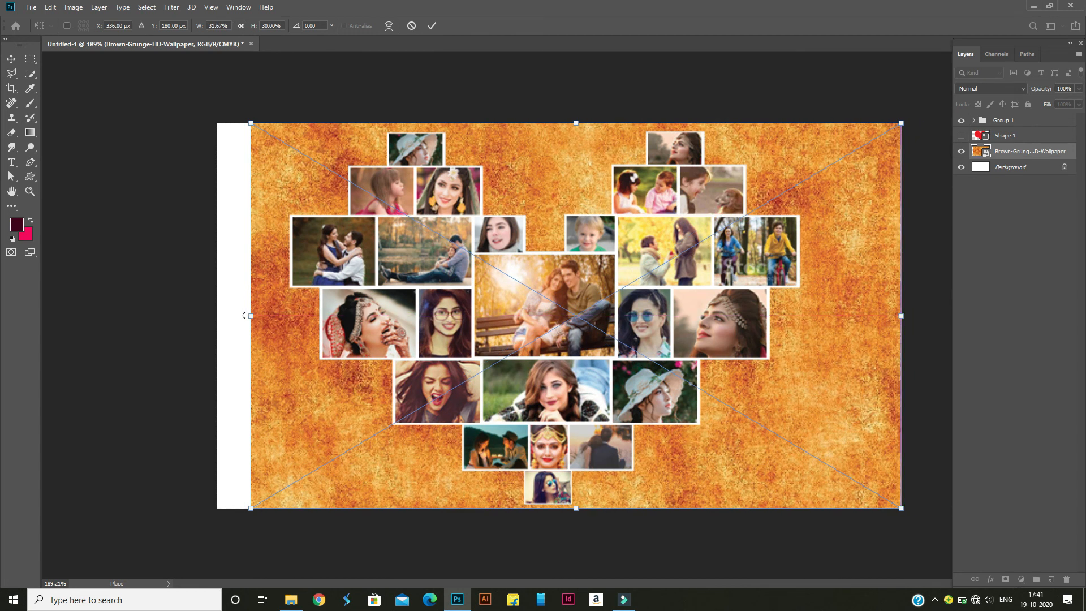
drag(250, 318, 212, 315)
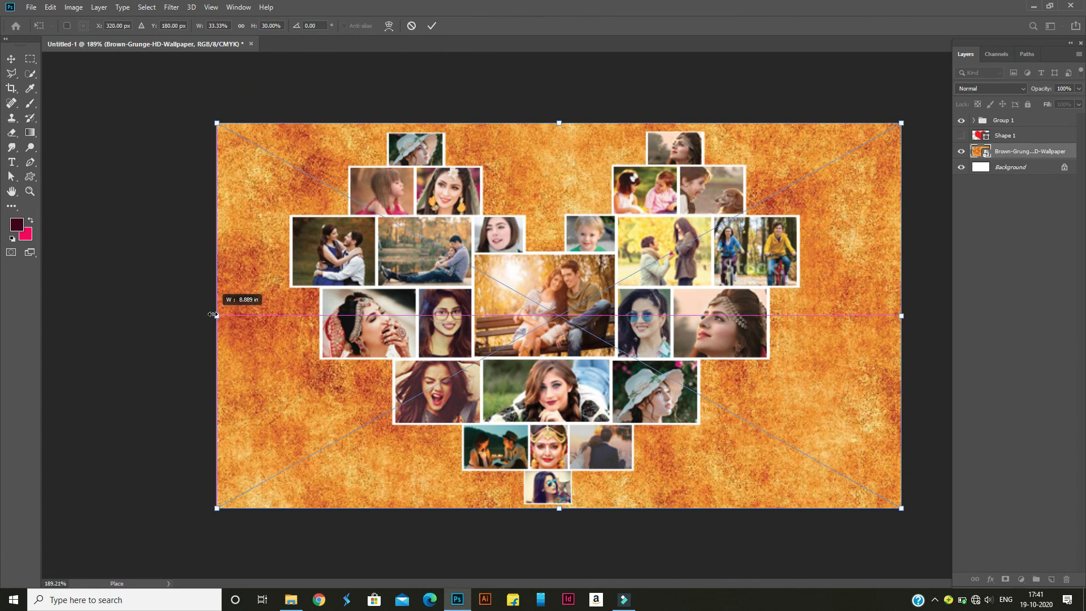
click(432, 26)
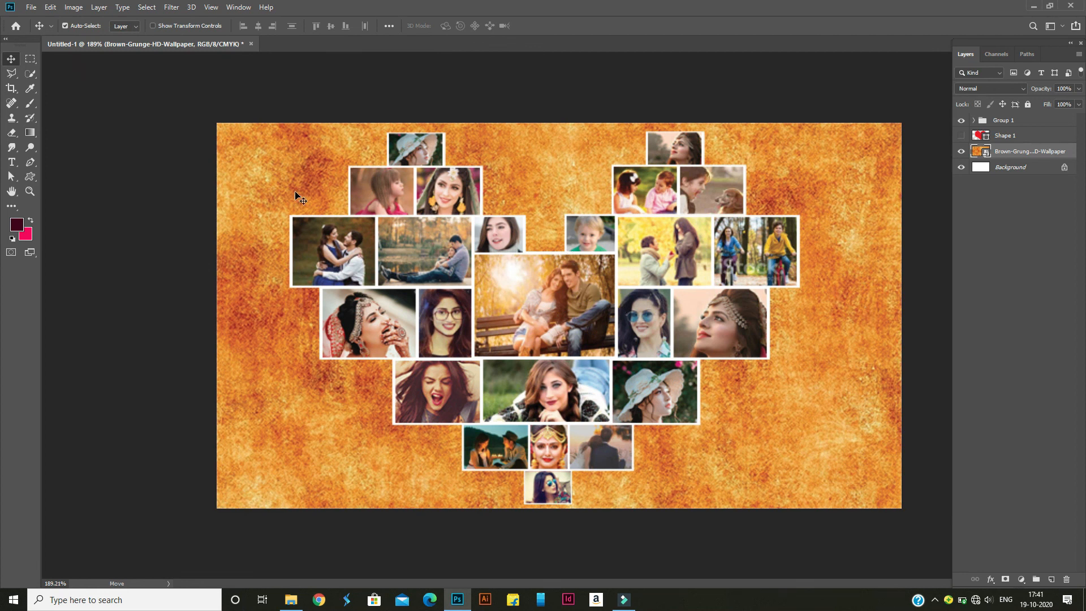
Select the hidden Shape 1 heart layer
click(1005, 138)
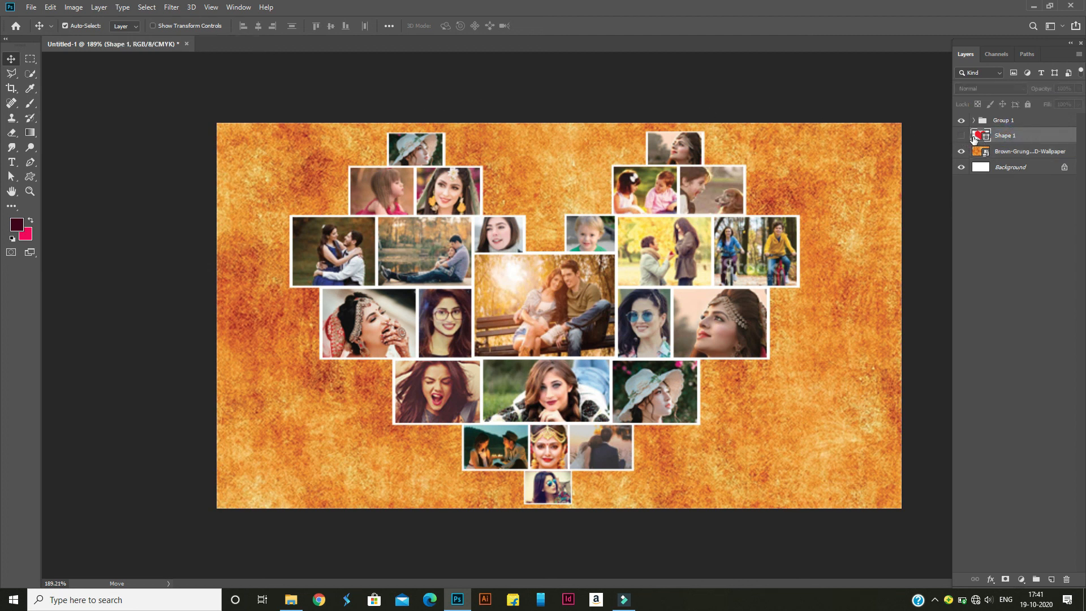